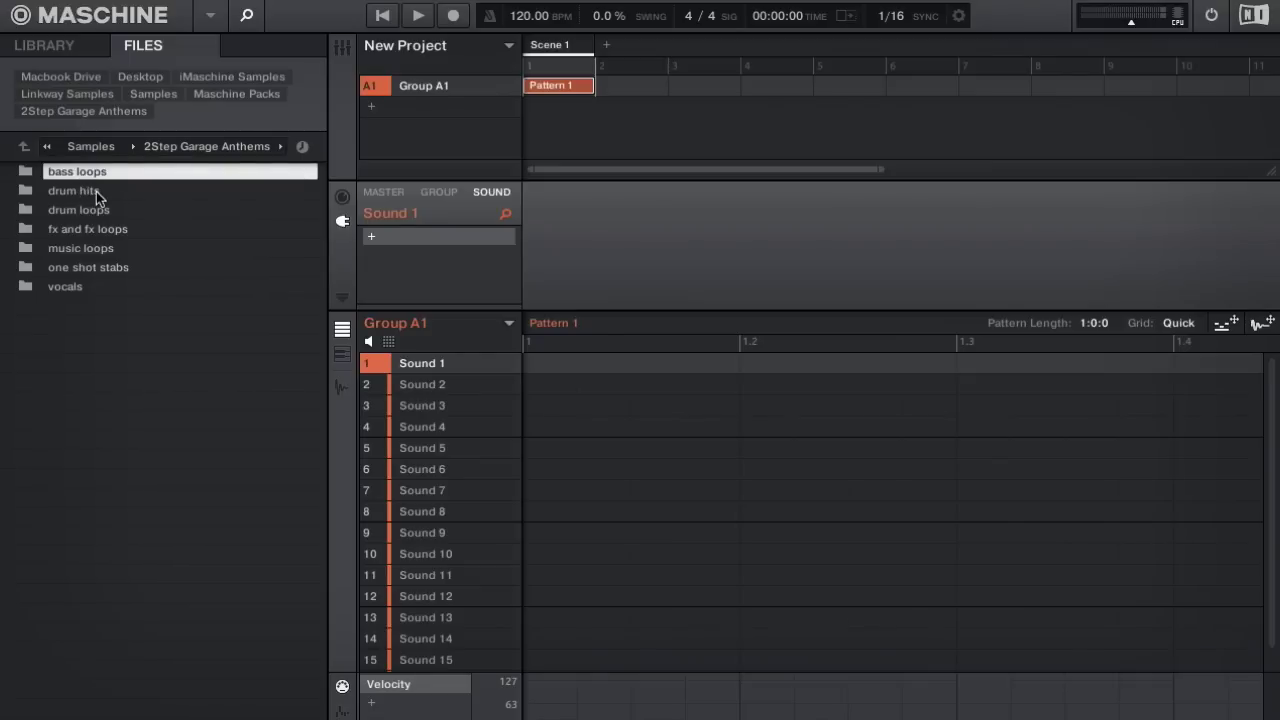
# Step: Open the drum hits sample folder and set the project to 130 BPM with 54% swing
pyautogui.doubleClick(96, 191)
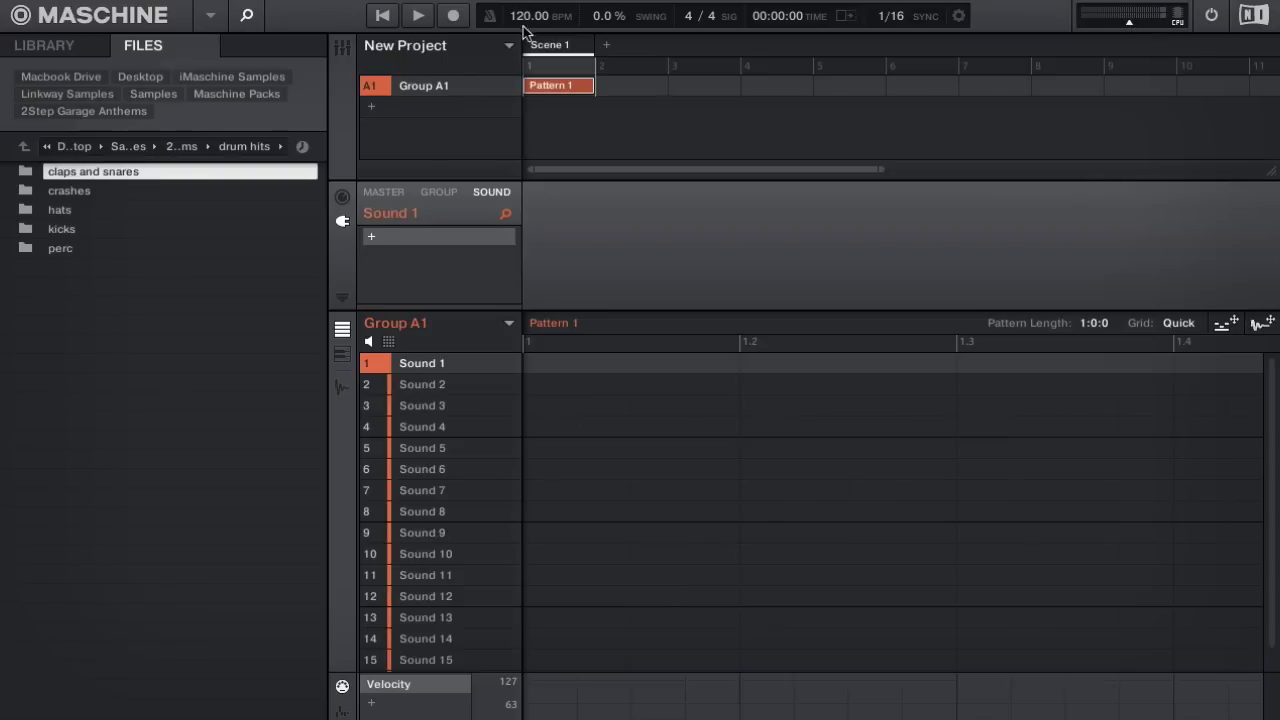
pyautogui.moveTo(528, 16); pyautogui.dragTo(603, 2)
# Step: Audition samples in the kicks folder and load 2sga_kick_gurly.wav into Sound 1
pyautogui.doubleClick(74, 228)
pyautogui.click(66, 209)
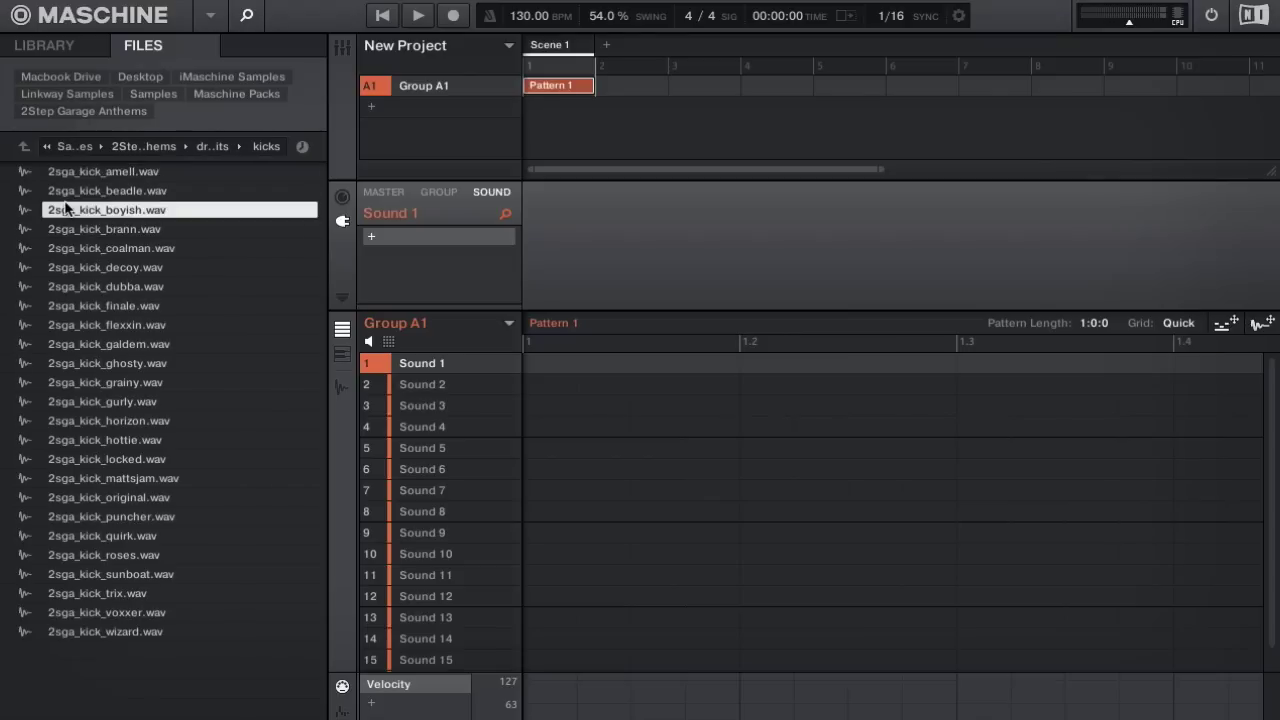
pyautogui.doubleClick(64, 326)
pyautogui.doubleClick(86, 383)
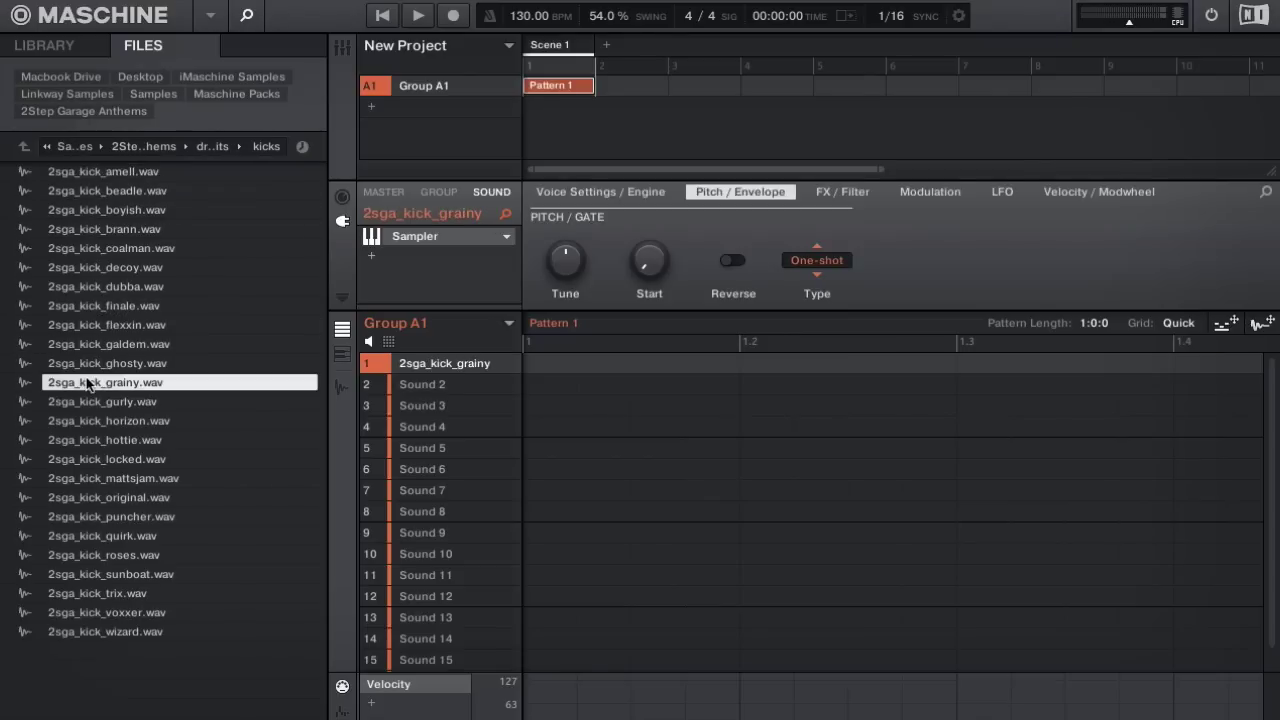
pyautogui.doubleClick(86, 402)
pyautogui.doubleClick(86, 383)
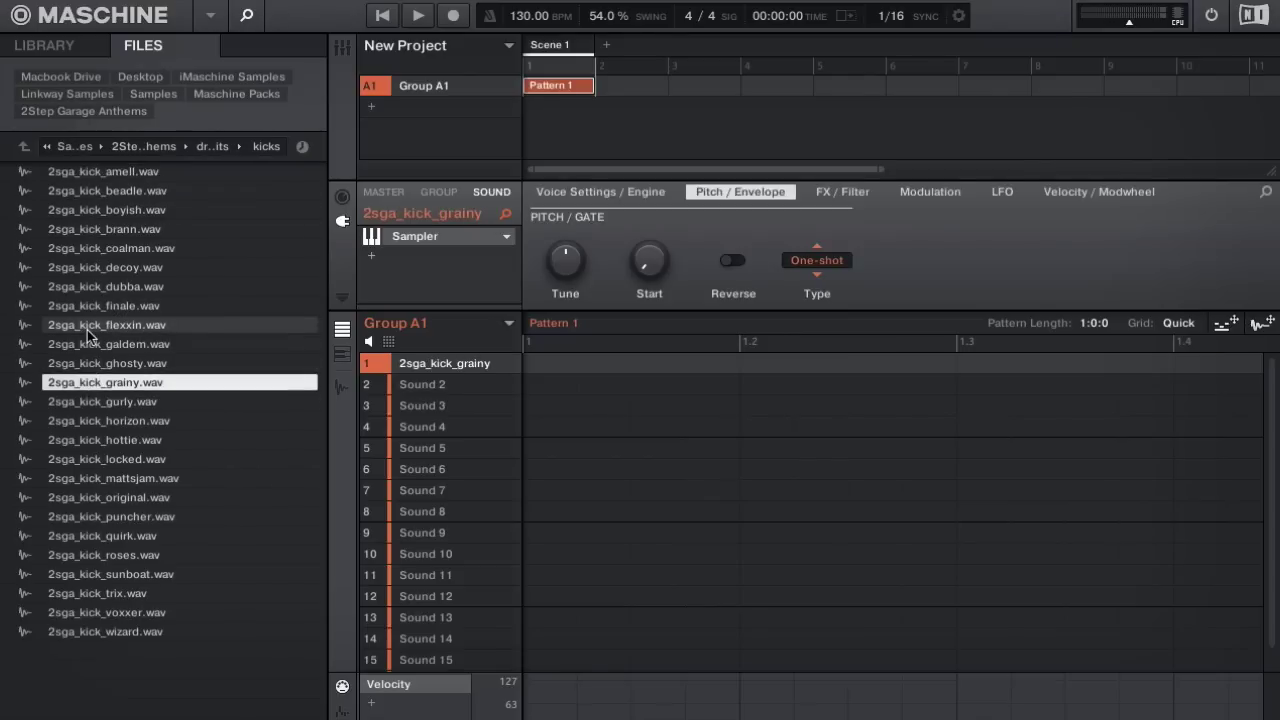
pyautogui.doubleClick(86, 402)
pyautogui.moveTo(573, 271)
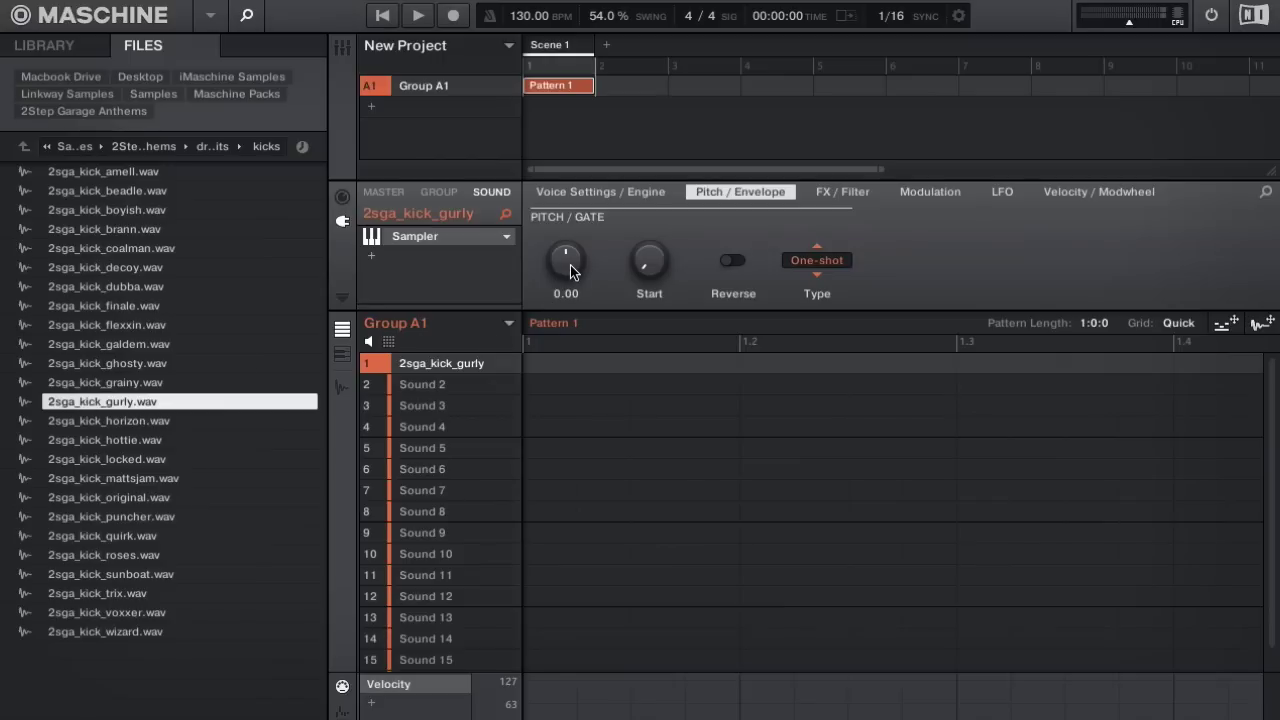
pyautogui.doubleClick(420, 366)
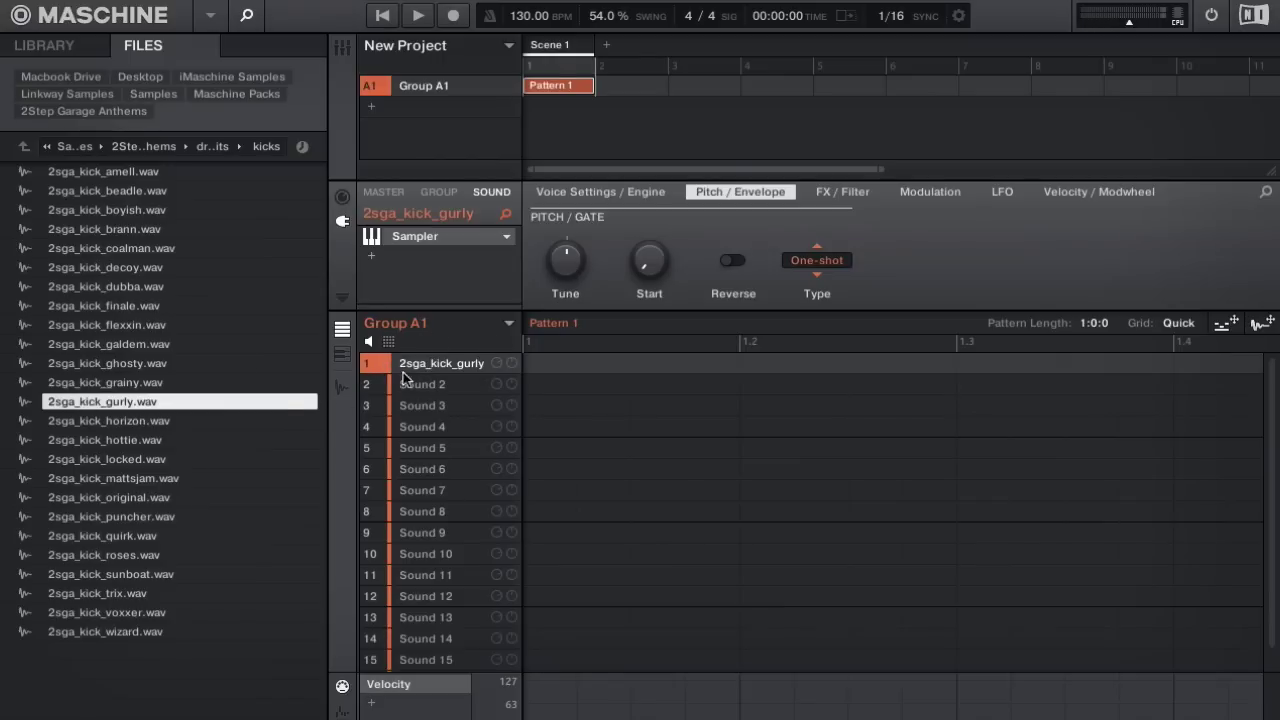
# Step: Audition samples in the claps and snares folder and load 2sga_clpsnr_finale.wav into Sound 2
pyautogui.click(432, 384)
pyautogui.click(23, 146)
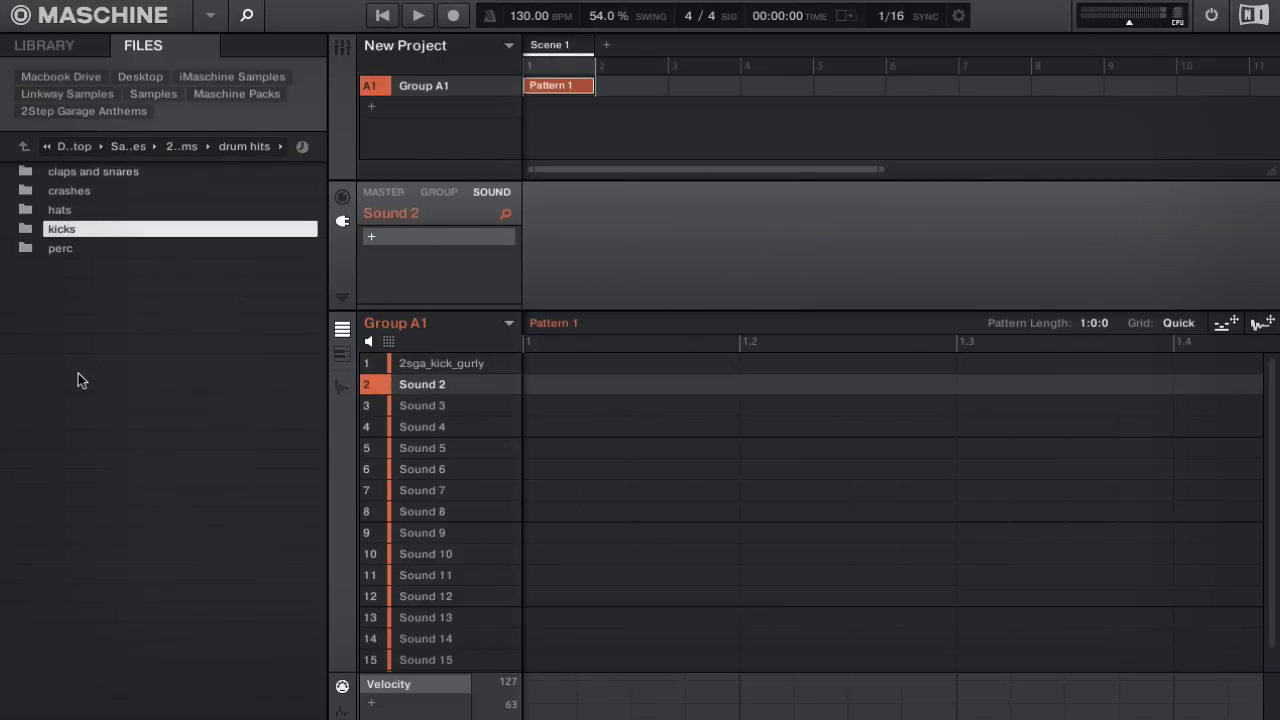
pyautogui.doubleClick(116, 173)
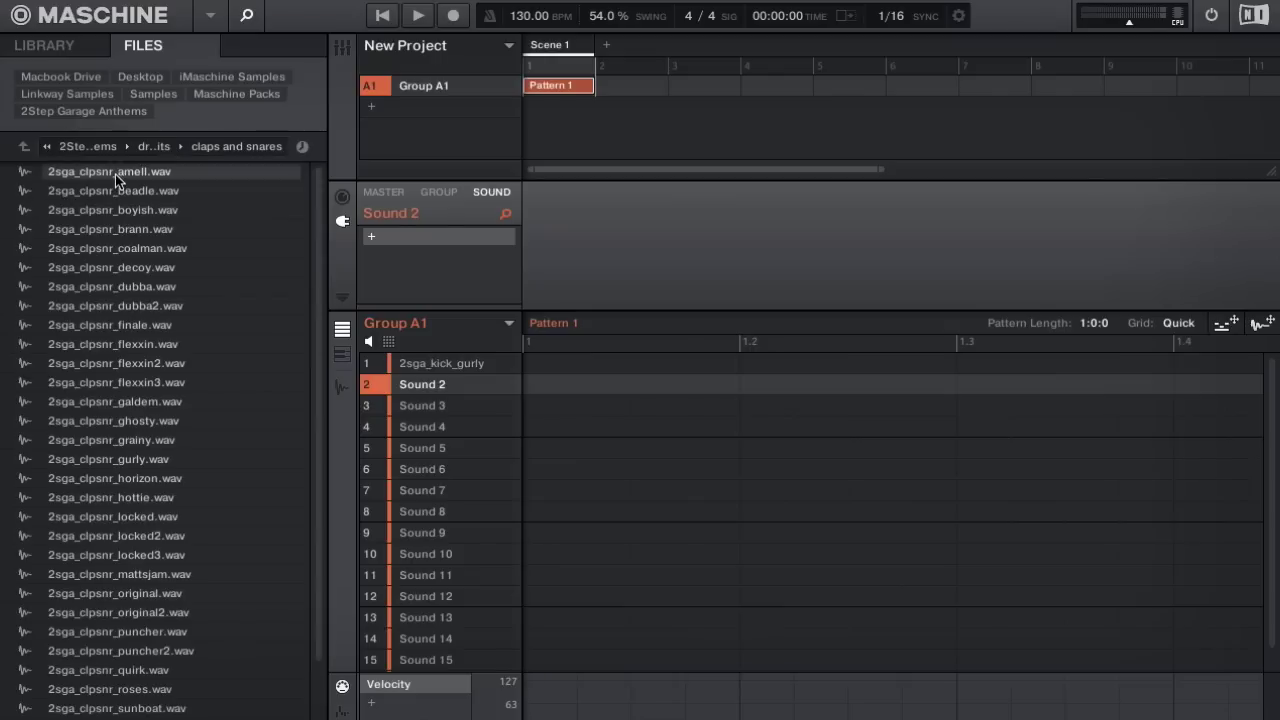
pyautogui.doubleClick(140, 323)
pyautogui.click(122, 303)
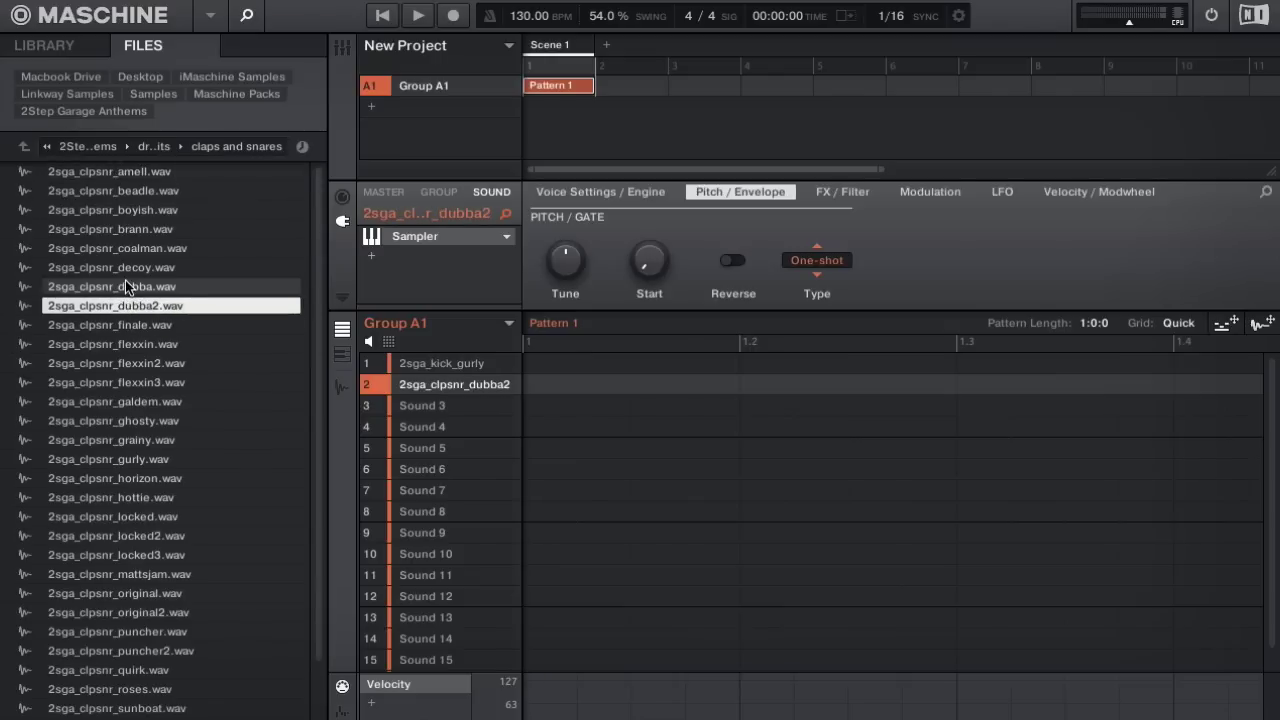
pyautogui.click(125, 284)
pyautogui.click(120, 267)
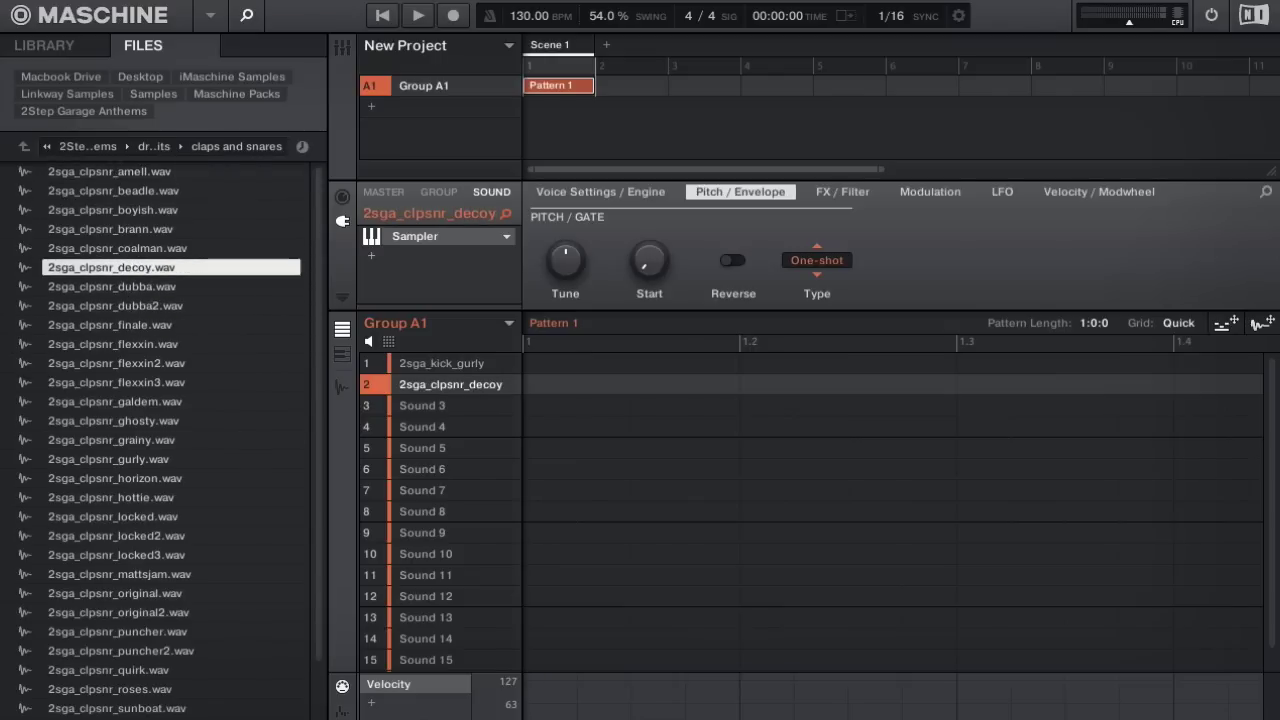
pyautogui.click(155, 210)
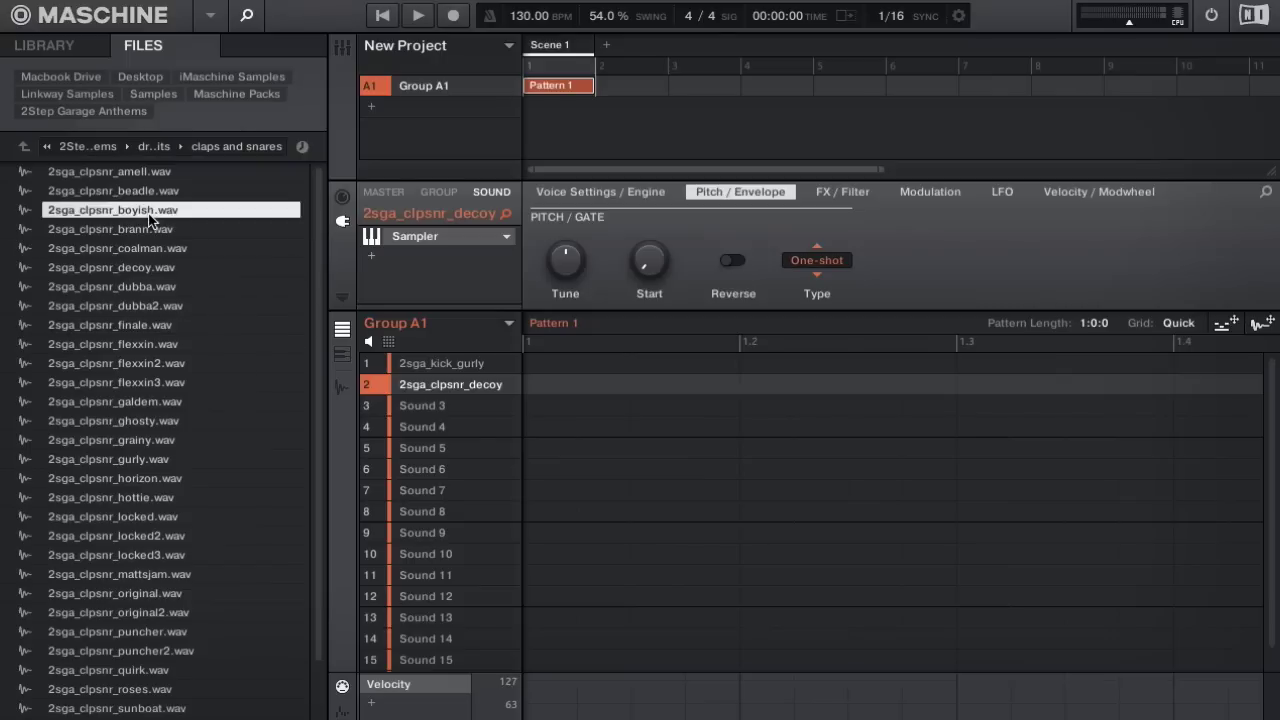
pyautogui.click(160, 283)
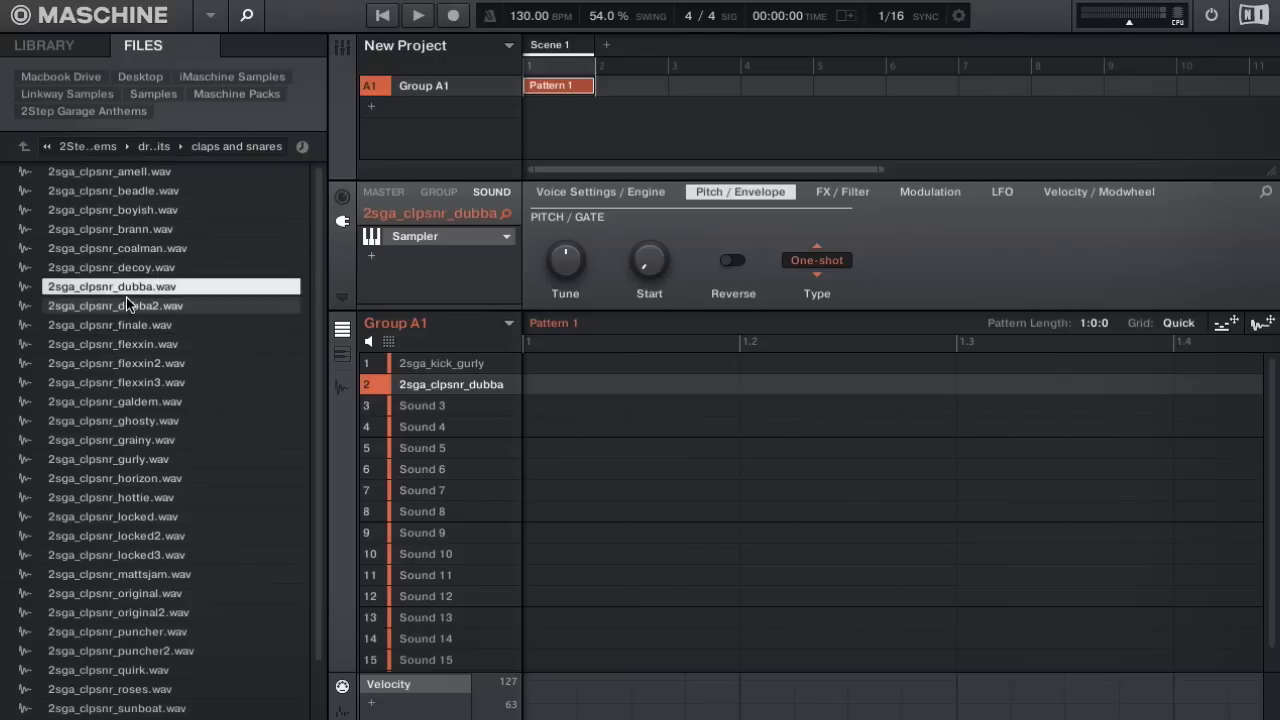
pyautogui.click(127, 305)
pyautogui.click(128, 325)
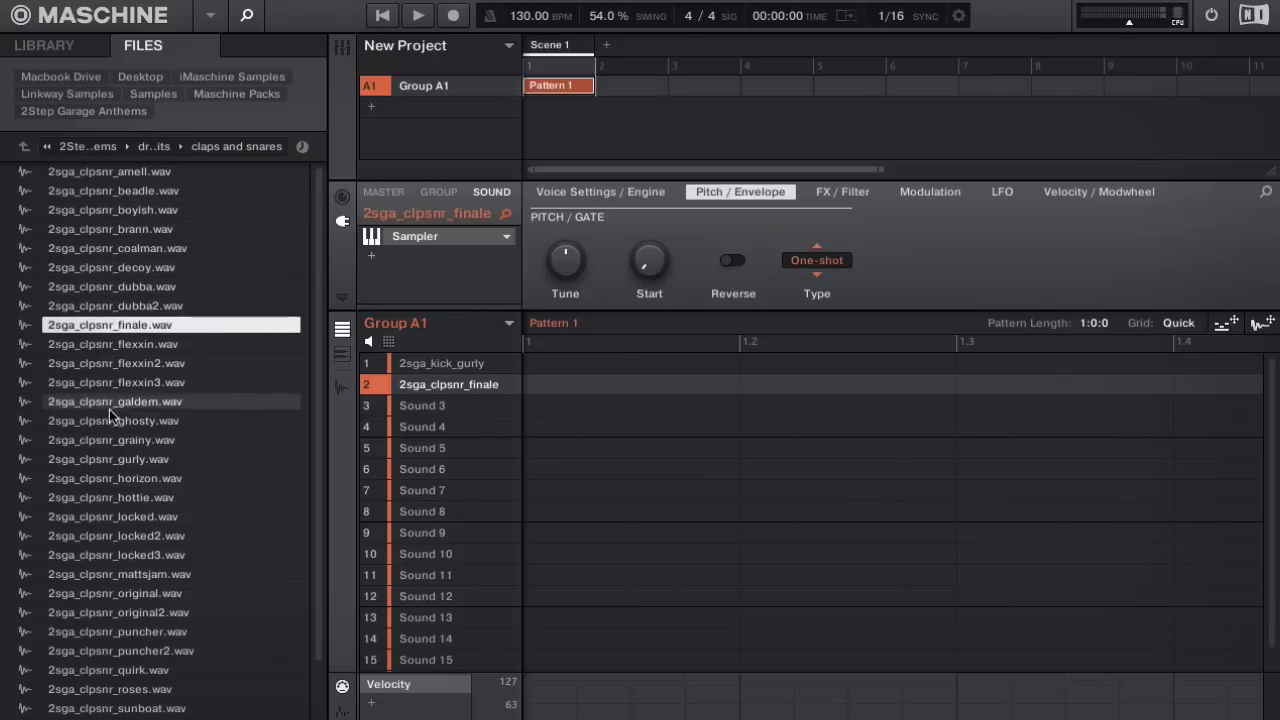
# Step: Try further claps and snares for Sound 3 and load 2sga_clpsnr_sunboat.wav into it
pyautogui.click(430, 405)
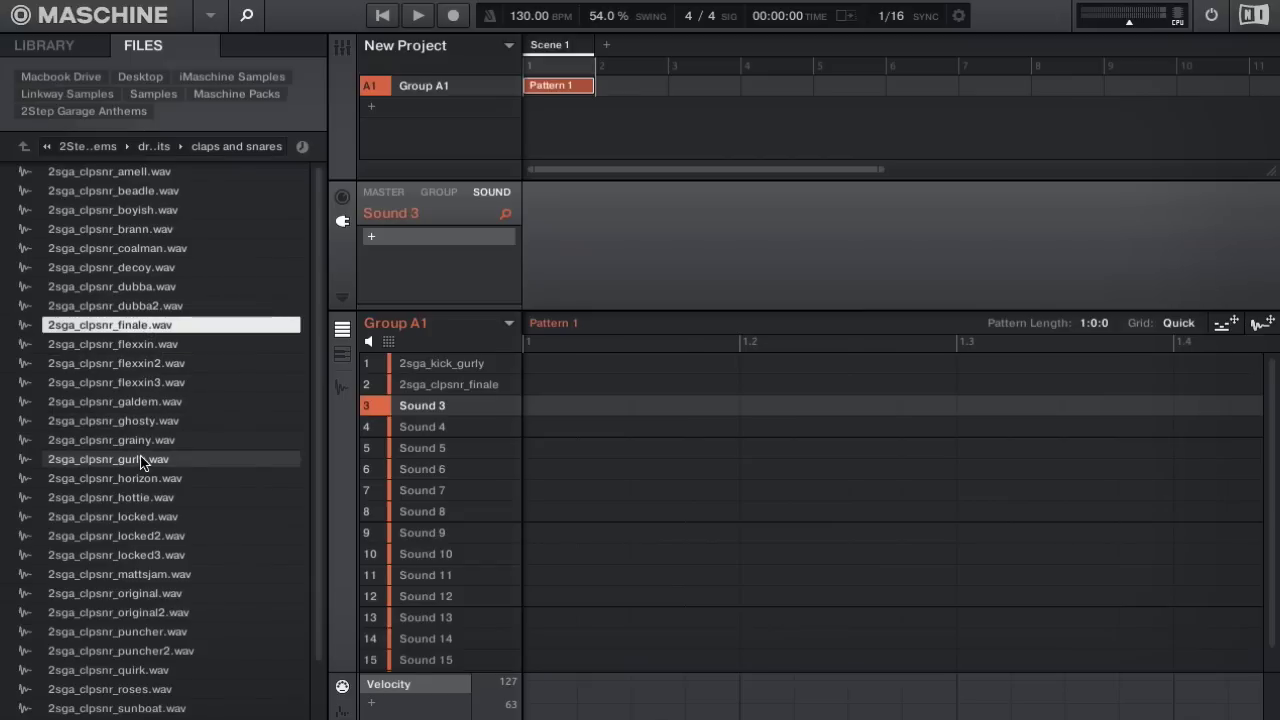
pyautogui.scroll(-2, 120, 550)
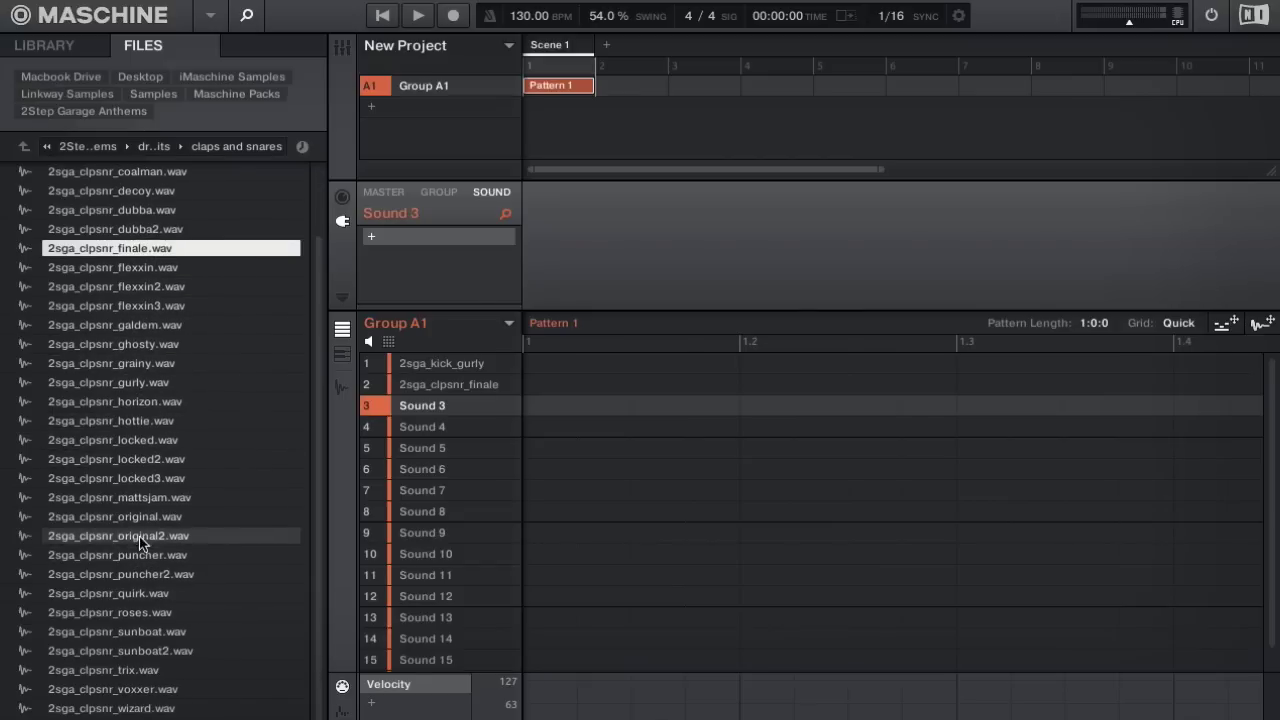
pyautogui.click(140, 540)
pyautogui.click(165, 574)
pyautogui.click(156, 595)
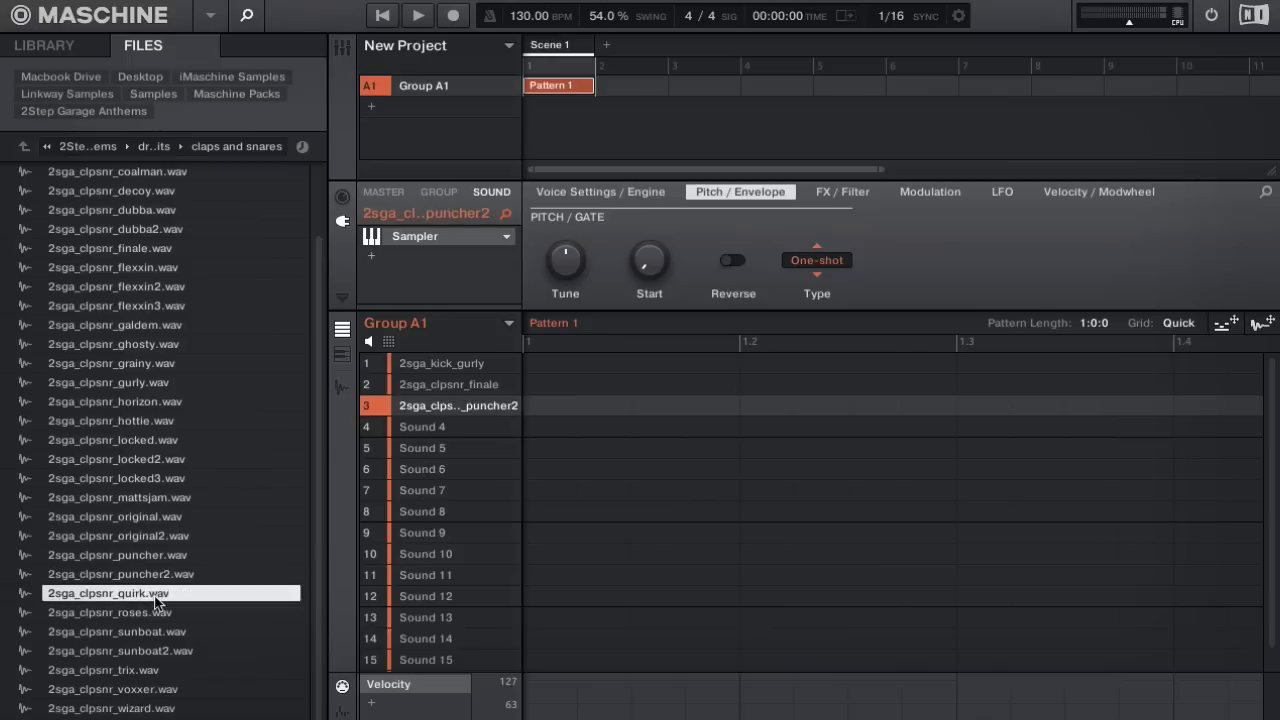
pyautogui.click(112, 625)
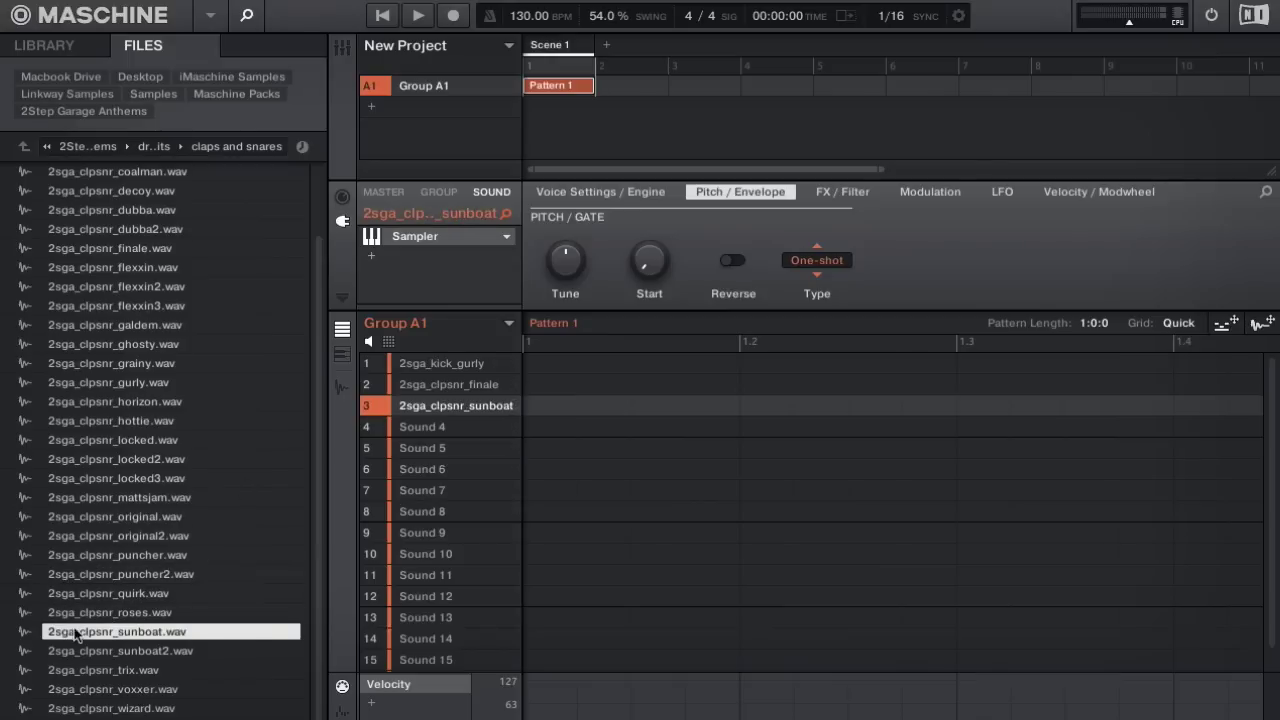
# Step: Audition samples in the hats folder and load 2sga_hat_dubba.wav into Sound 4
pyautogui.click(435, 420)
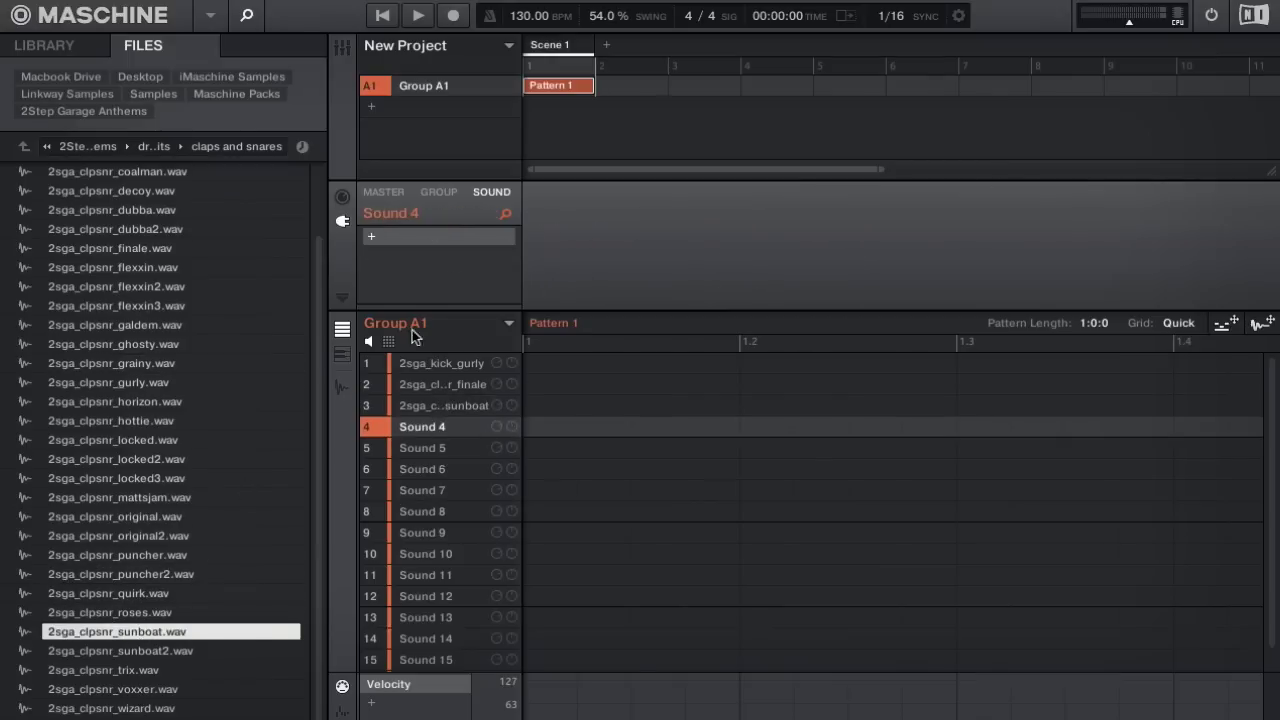
pyautogui.click(24, 146)
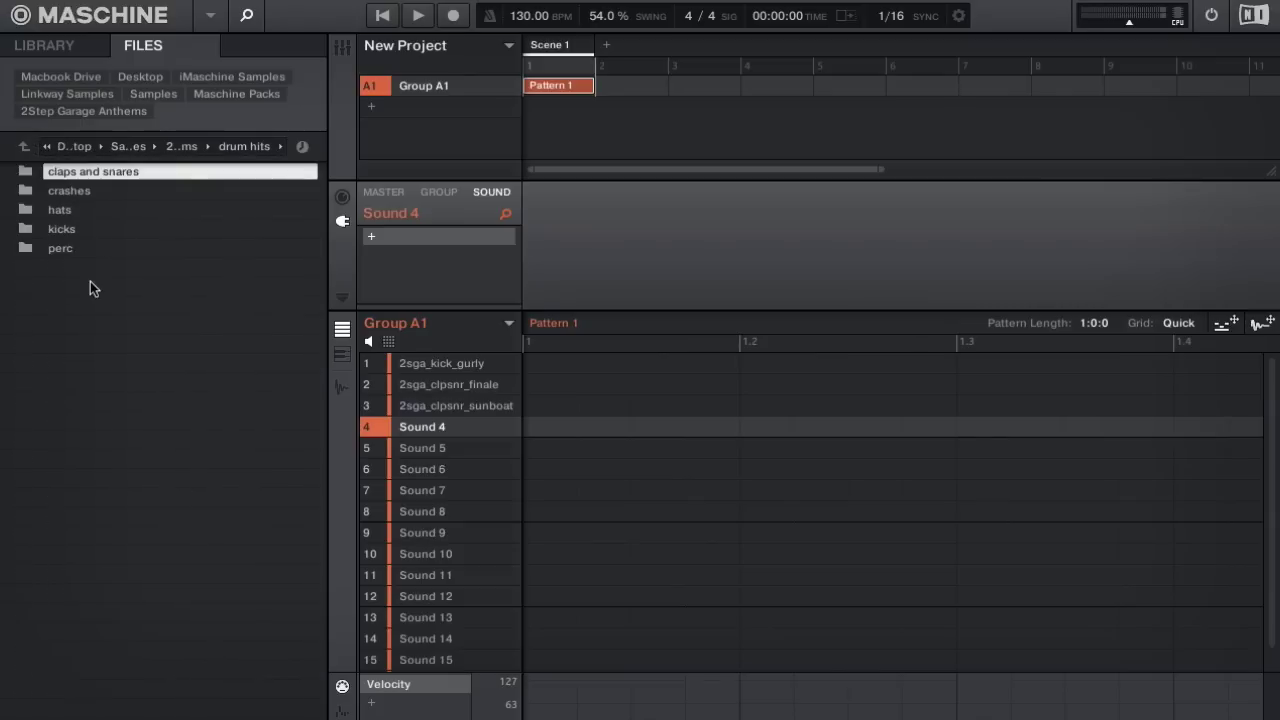
pyautogui.doubleClick(62, 210)
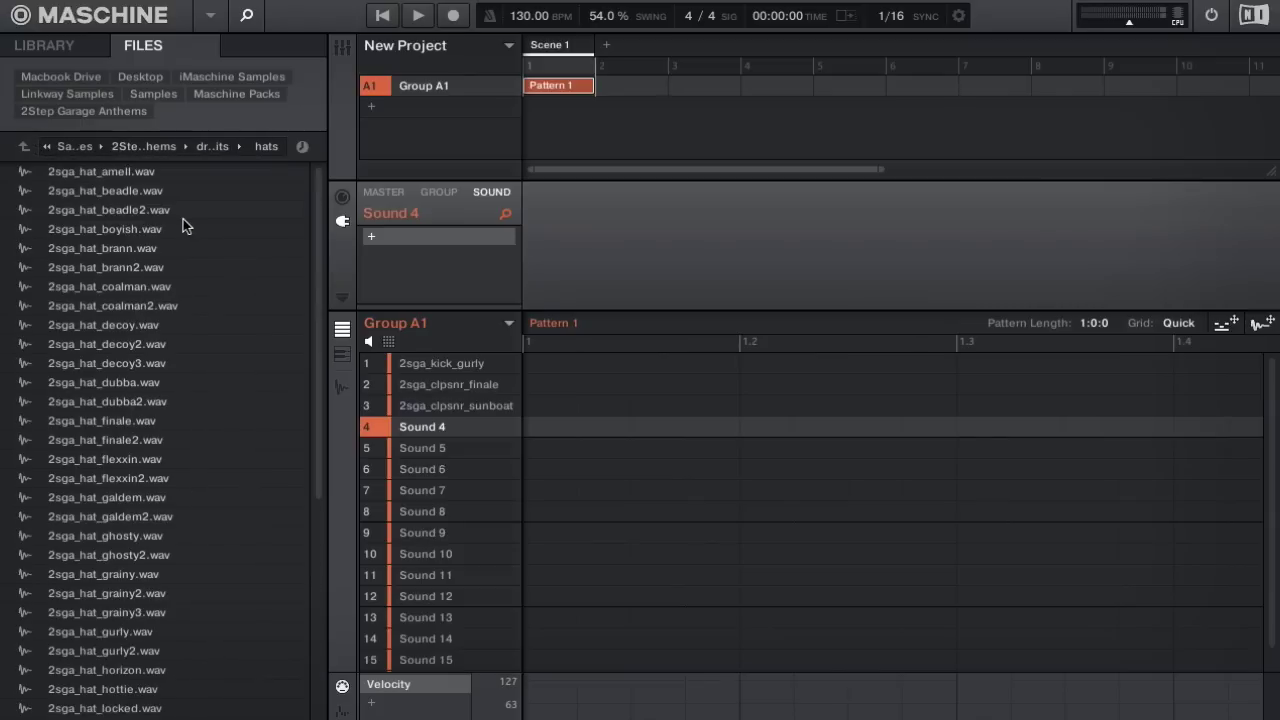
pyautogui.doubleClick(121, 324)
pyautogui.click(121, 344)
pyautogui.doubleClick(105, 384)
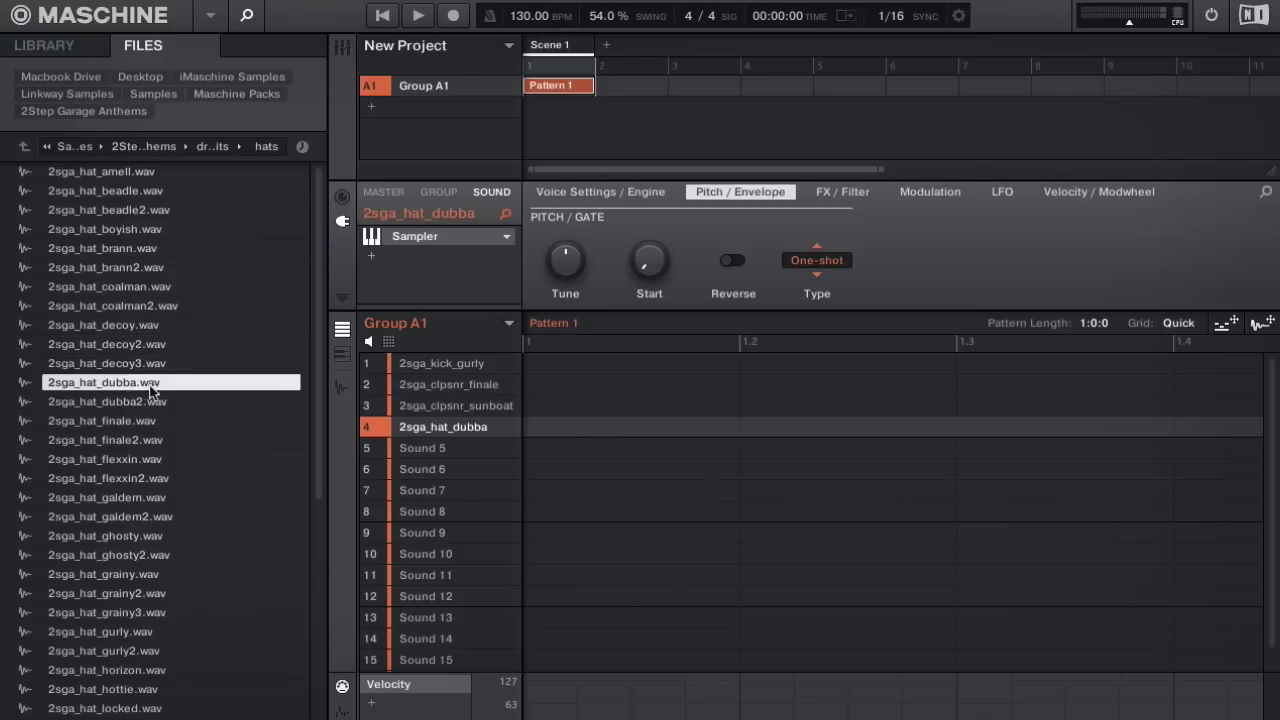
pyautogui.click(98, 406)
pyautogui.press('Up')
# Step: Load 2sga_hat_brann2.wav into Sound 5 after trying other hats, and compare it with the hat in Sound 4
pyautogui.click(437, 451)
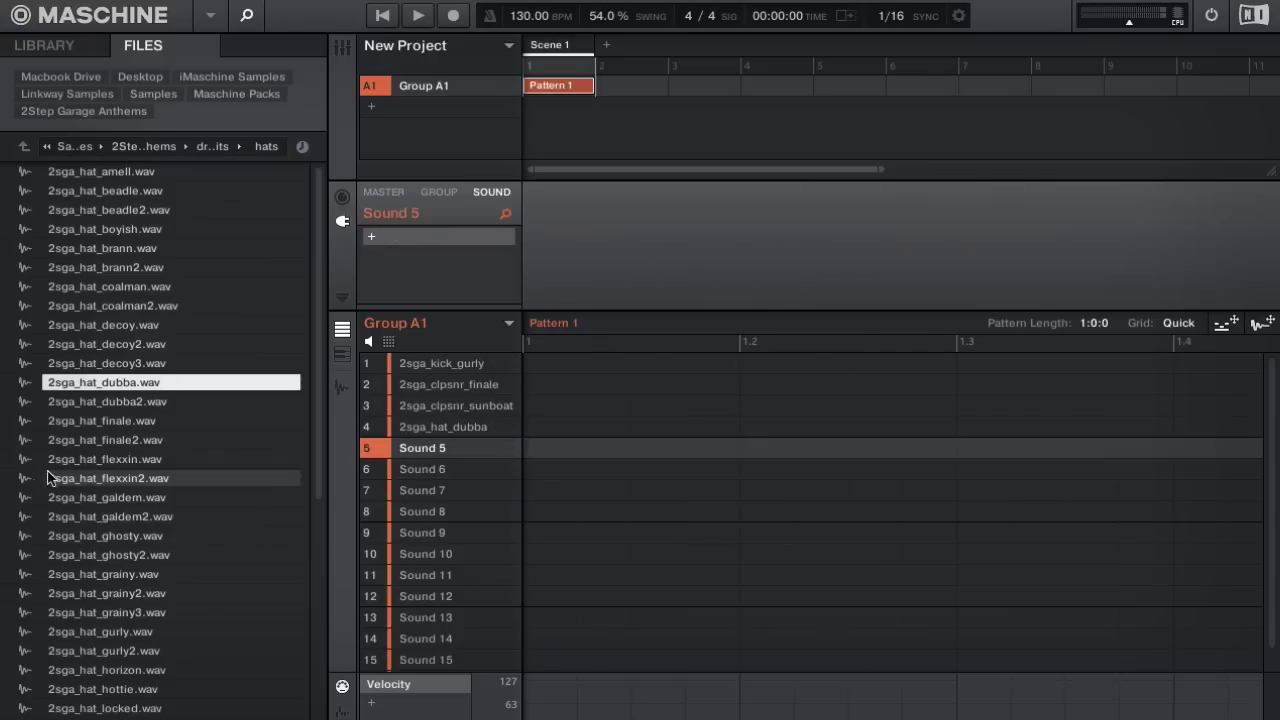
pyautogui.click(107, 303)
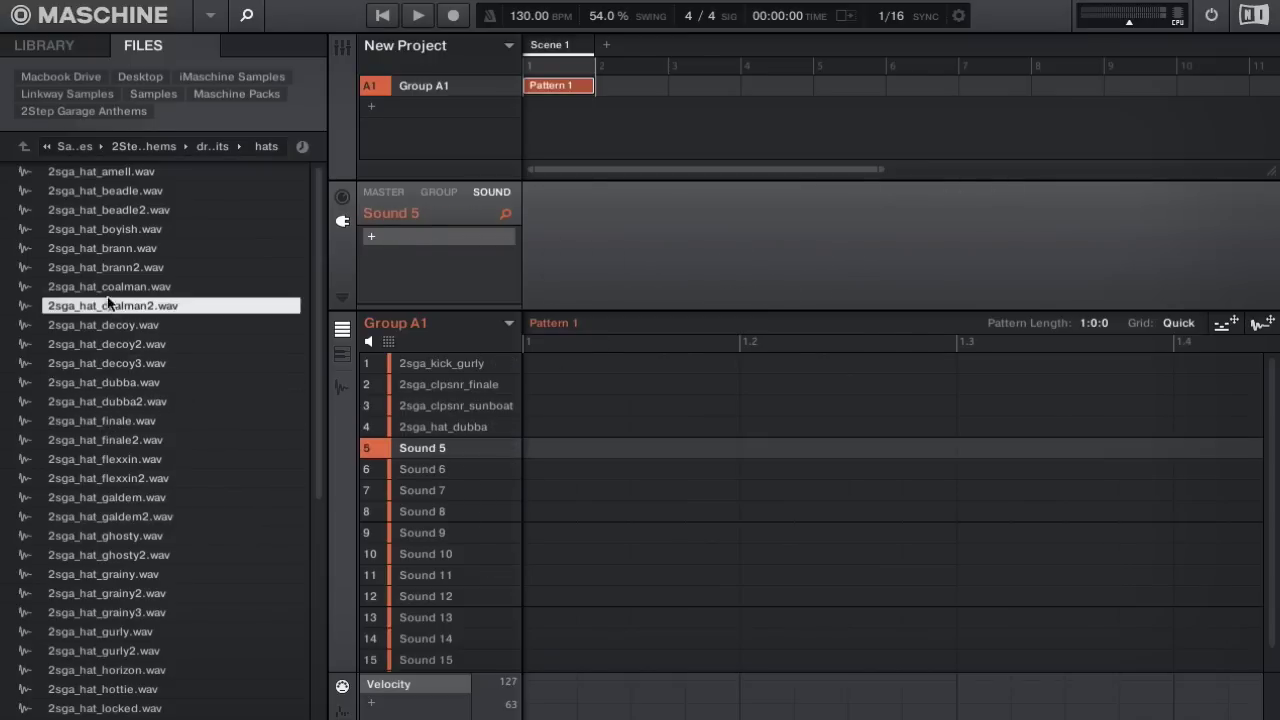
pyautogui.doubleClick(107, 286)
pyautogui.click(108, 268)
pyautogui.doubleClick(108, 268)
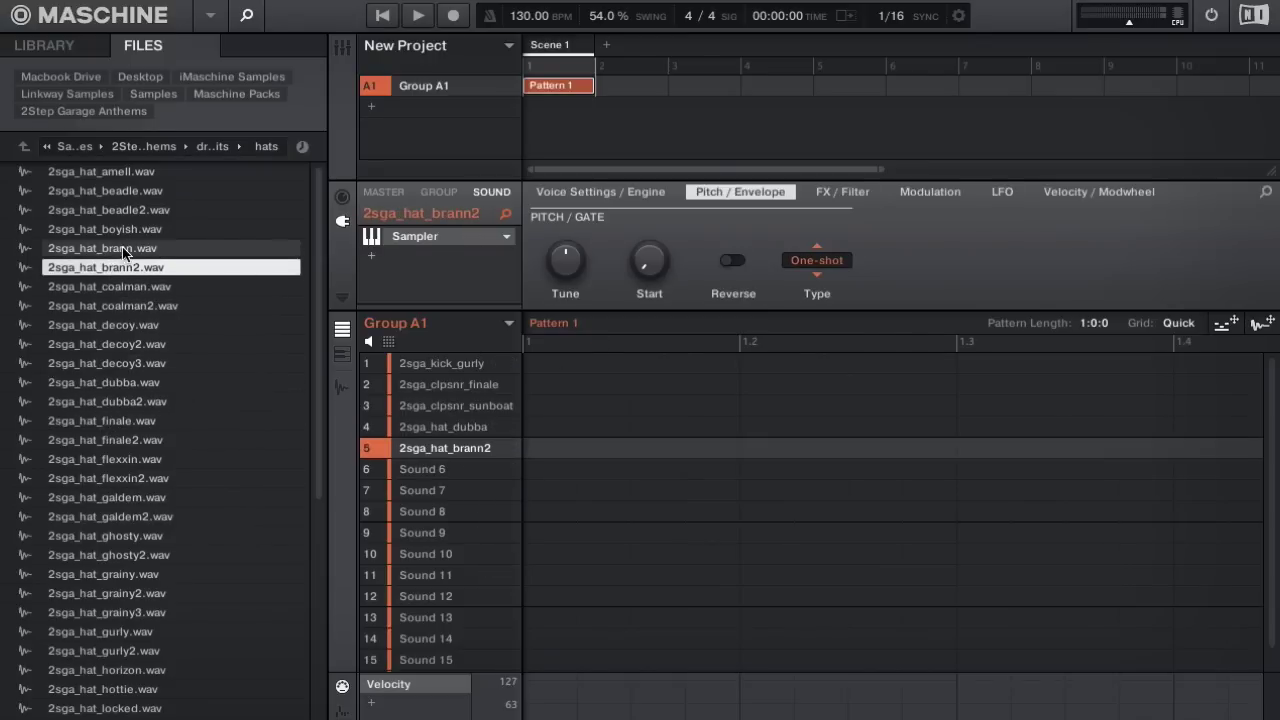
pyautogui.doubleClick(112, 248)
pyautogui.doubleClick(121, 267)
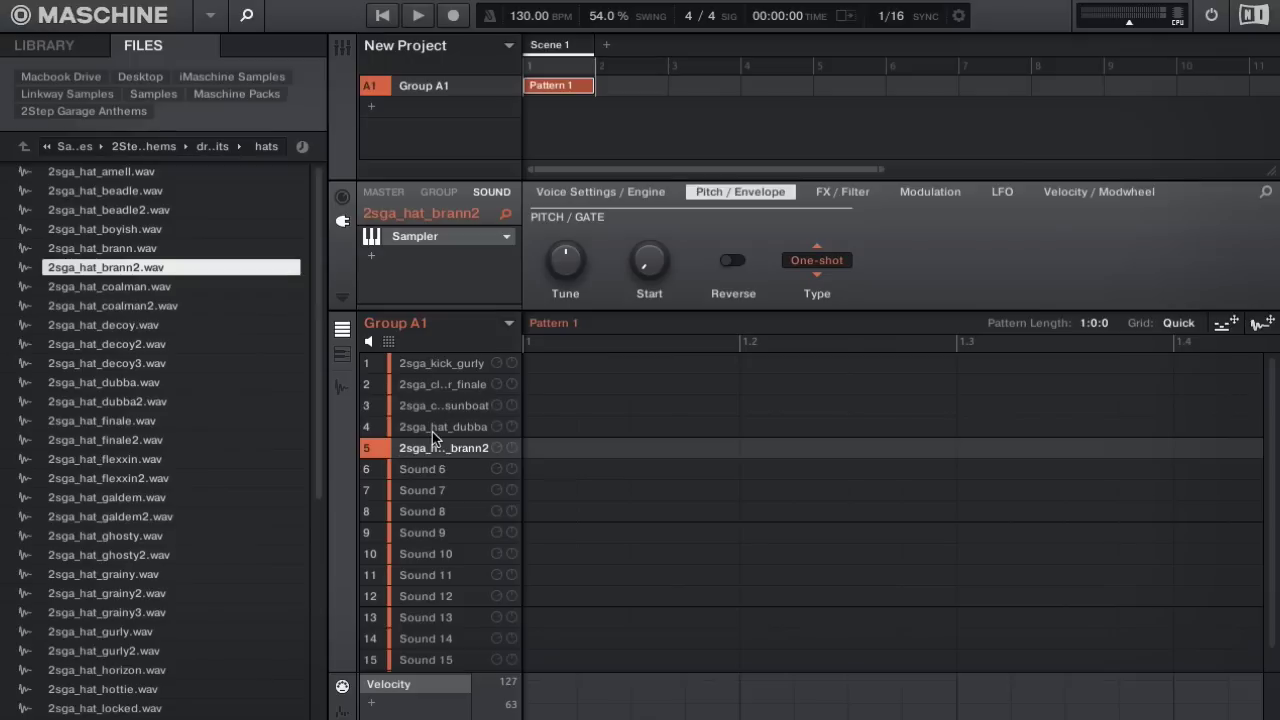
pyautogui.click(428, 428)
pyautogui.click(437, 440)
pyautogui.click(436, 430)
pyautogui.click(443, 446)
# Step: Audition samples in the perc folder and load 2sga_perc_trix.wav into Sound 6
pyautogui.click(443, 470)
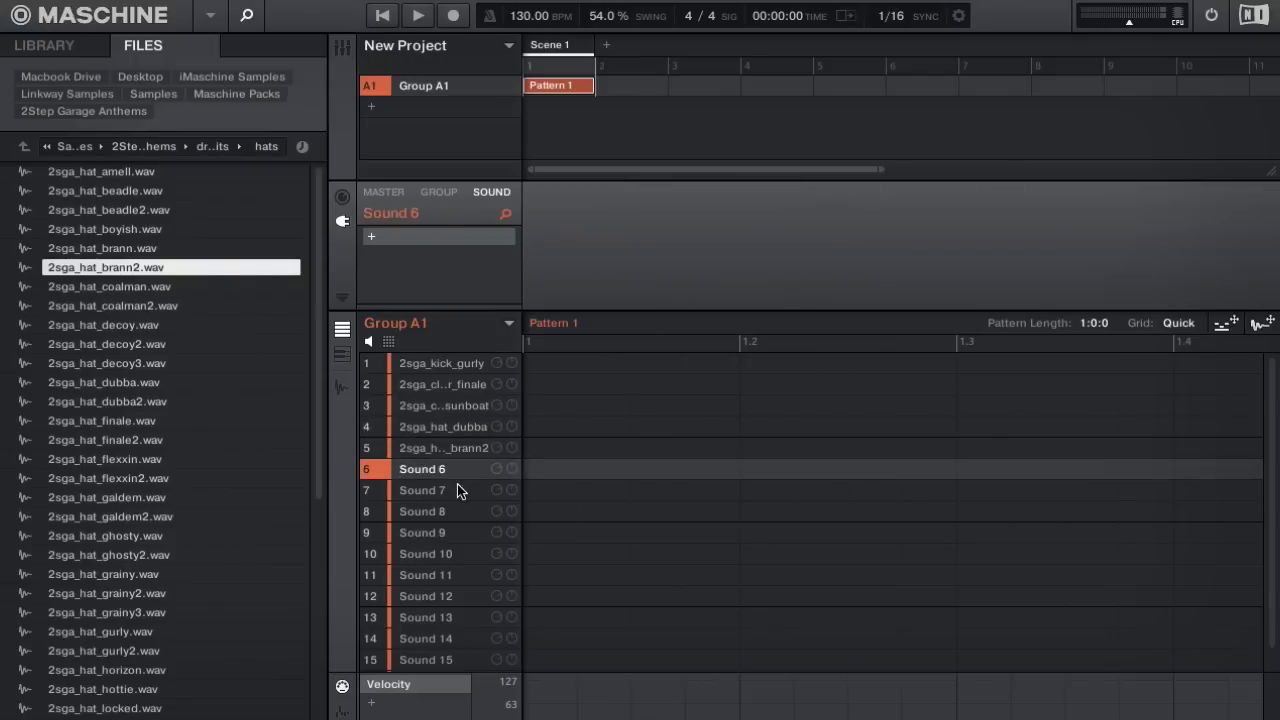
pyautogui.click(24, 146)
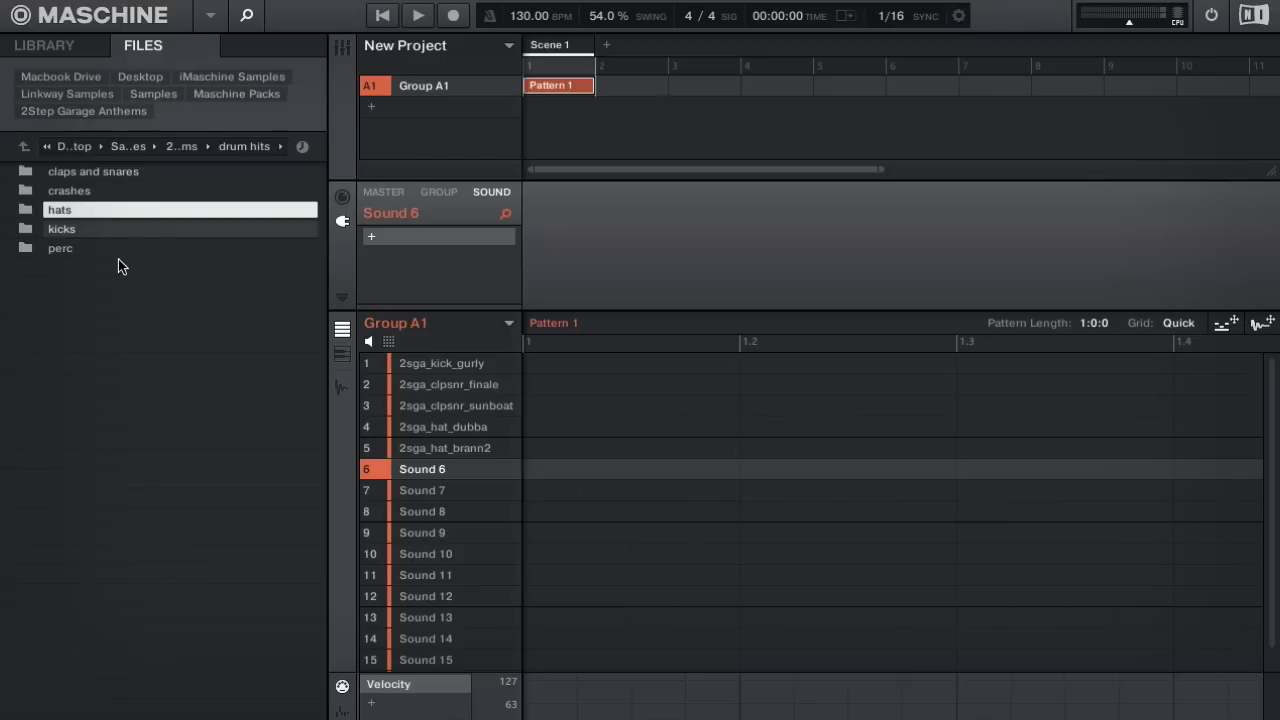
pyautogui.doubleClick(57, 250)
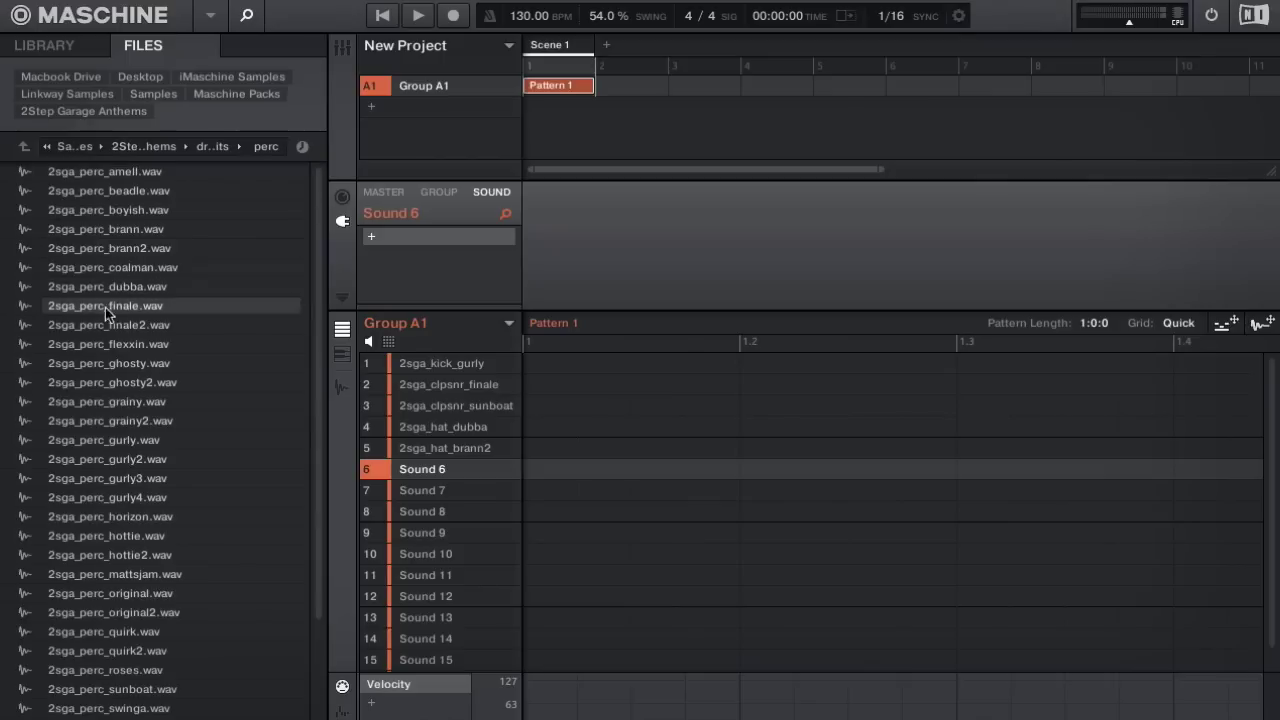
pyautogui.click(82, 268)
pyautogui.click(96, 287)
pyautogui.click(93, 381)
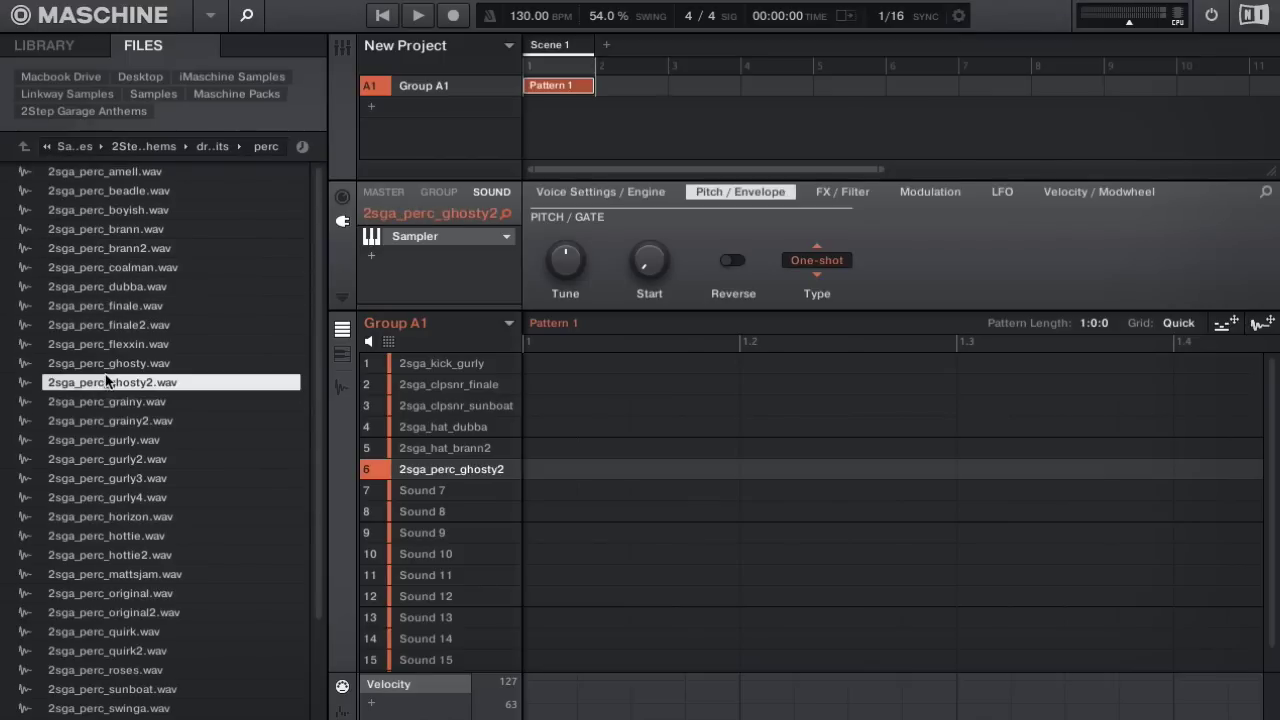
pyautogui.click(95, 421)
pyautogui.click(96, 478)
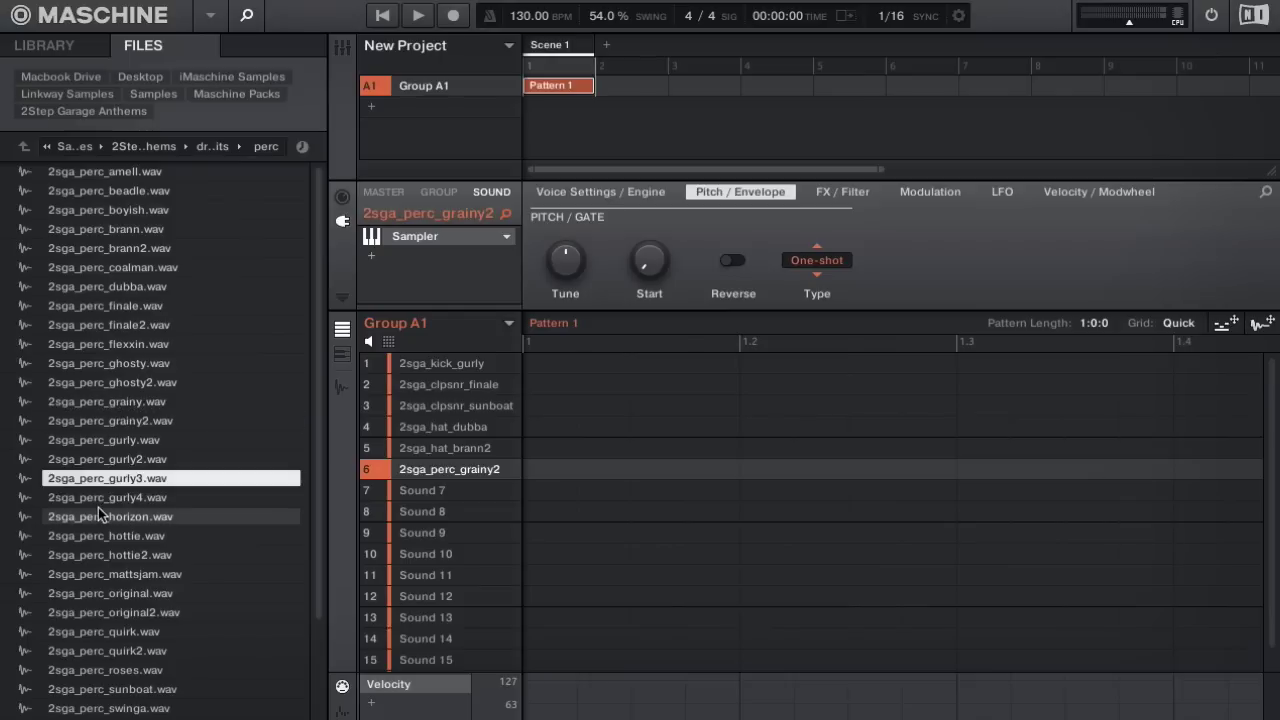
pyautogui.scroll(-3, 100, 545)
pyautogui.click(70, 690)
pyautogui.click(58, 651)
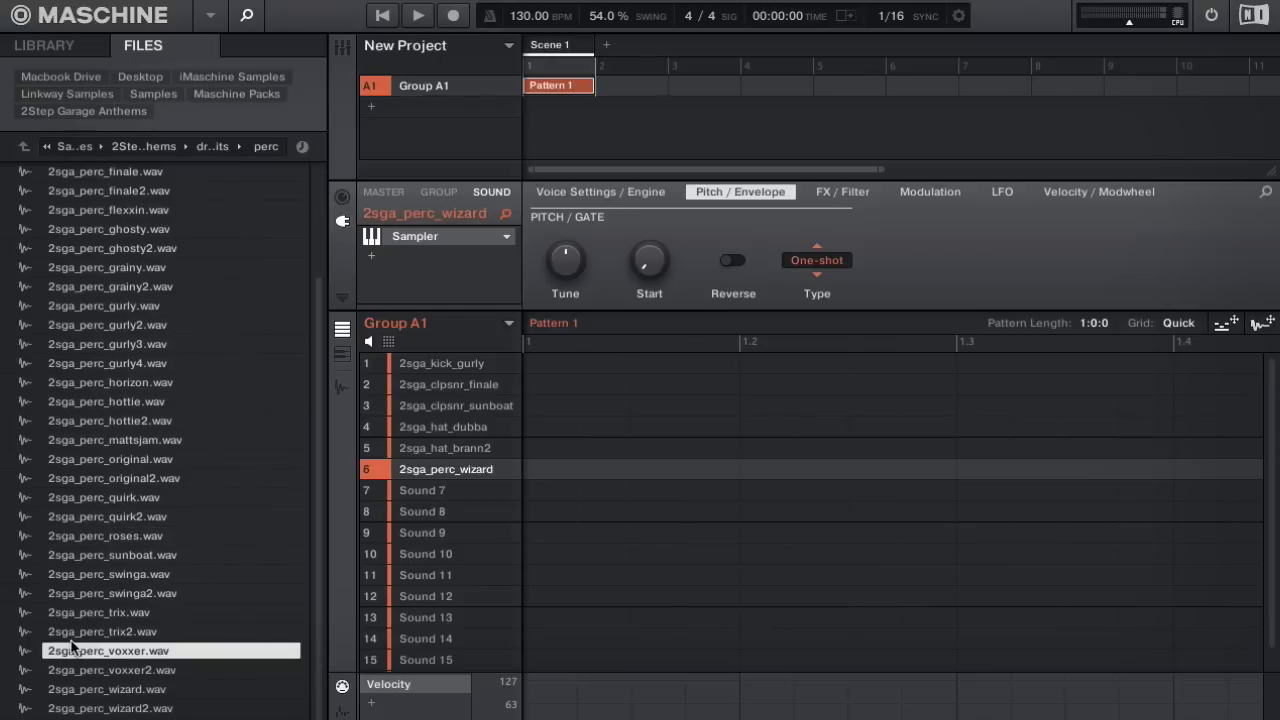
pyautogui.click(62, 632)
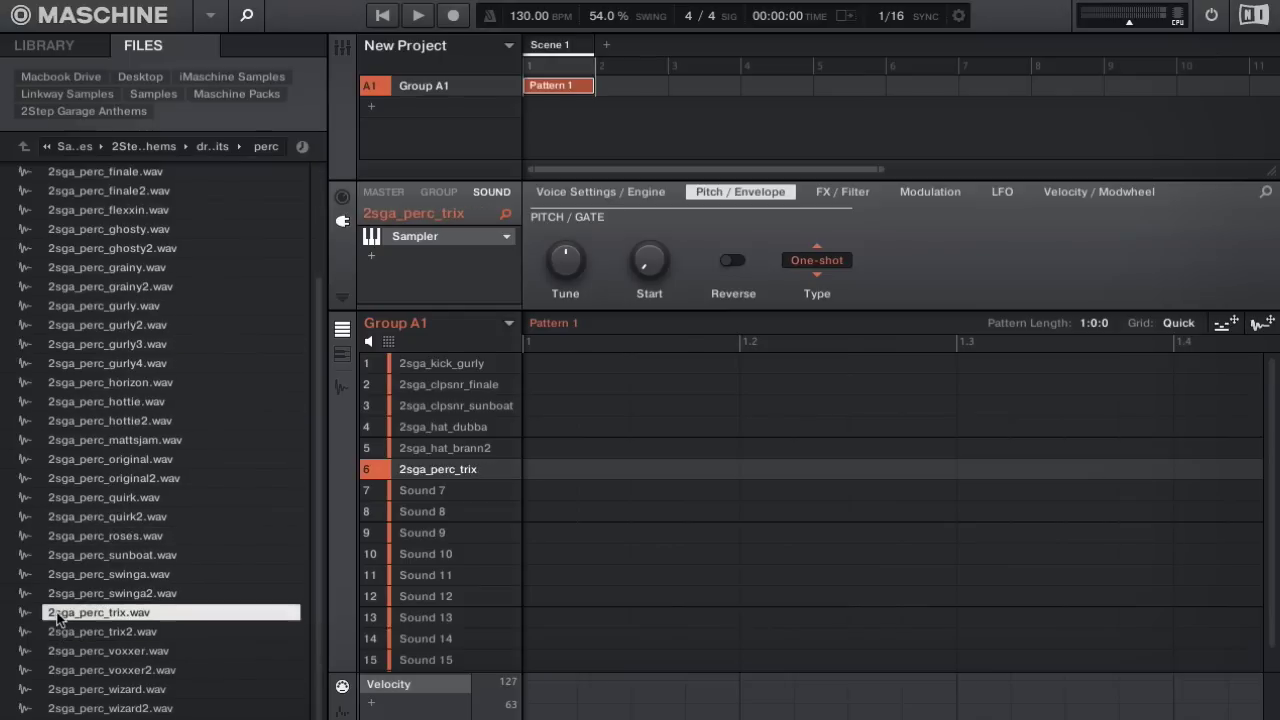
pyautogui.click(58, 612)
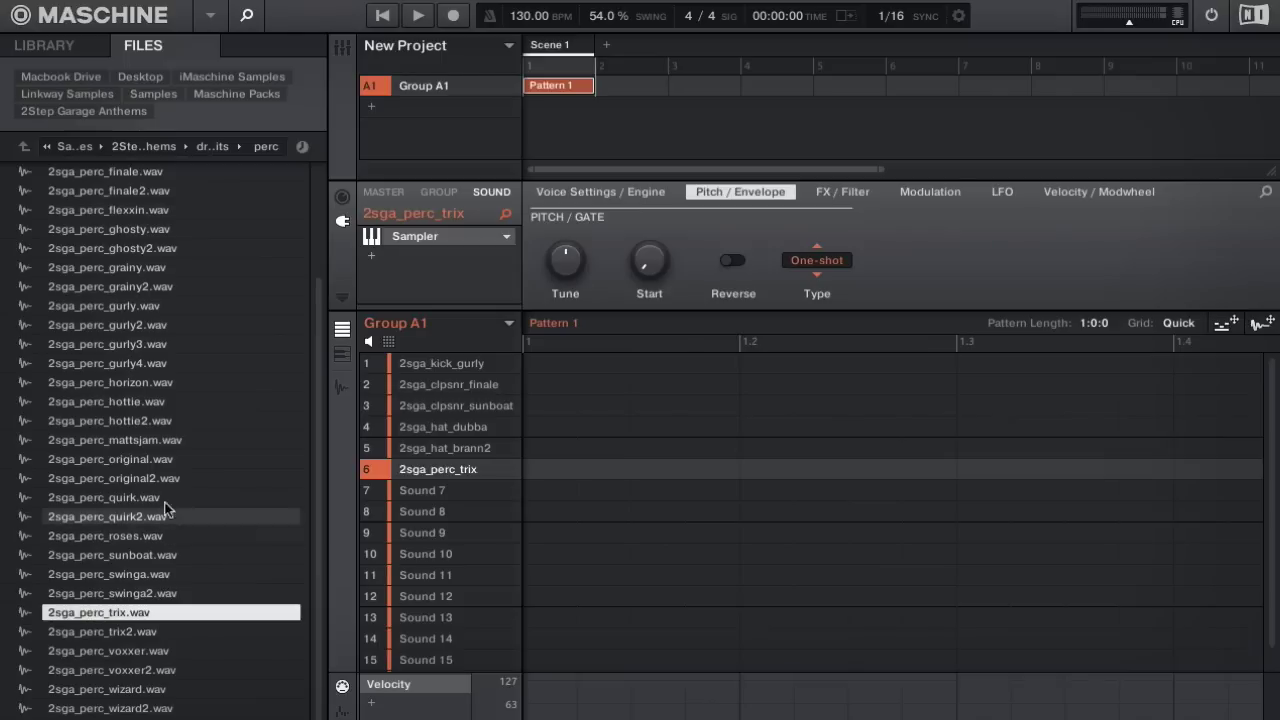
# Step: Load the percussion sample 2sga_perc_original2.wav into Sound 7
pyautogui.click(422, 490)
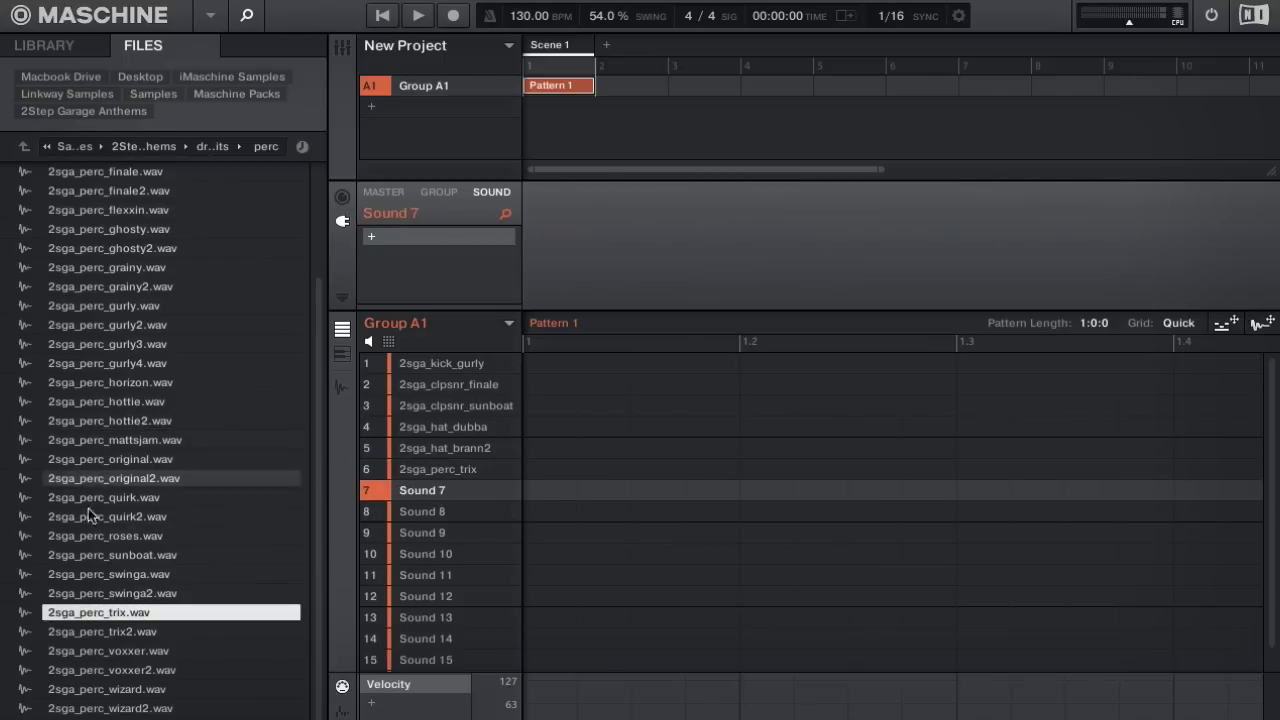
pyautogui.click(95, 477)
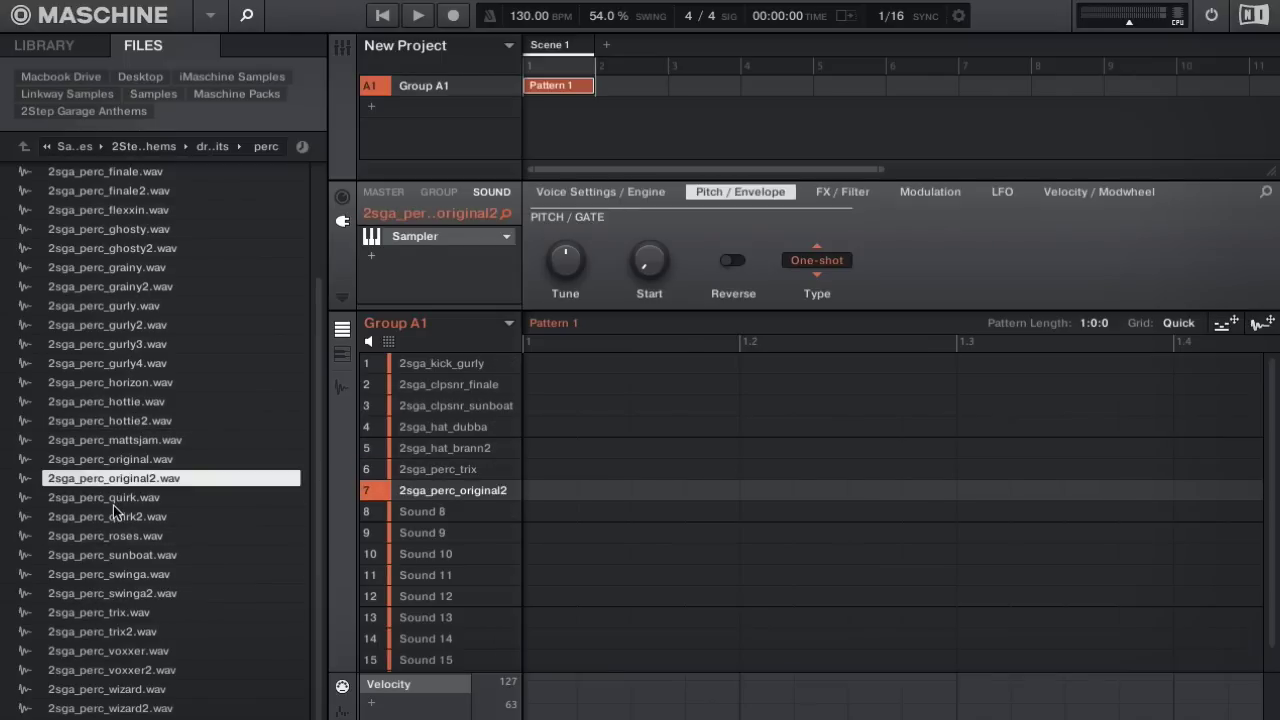
# Step: Load 2sga_perc_quirk.wav into Sound 8 after comparing it with 2sga_perc_quirk2.wav
pyautogui.click(108, 498)
pyautogui.click(115, 479)
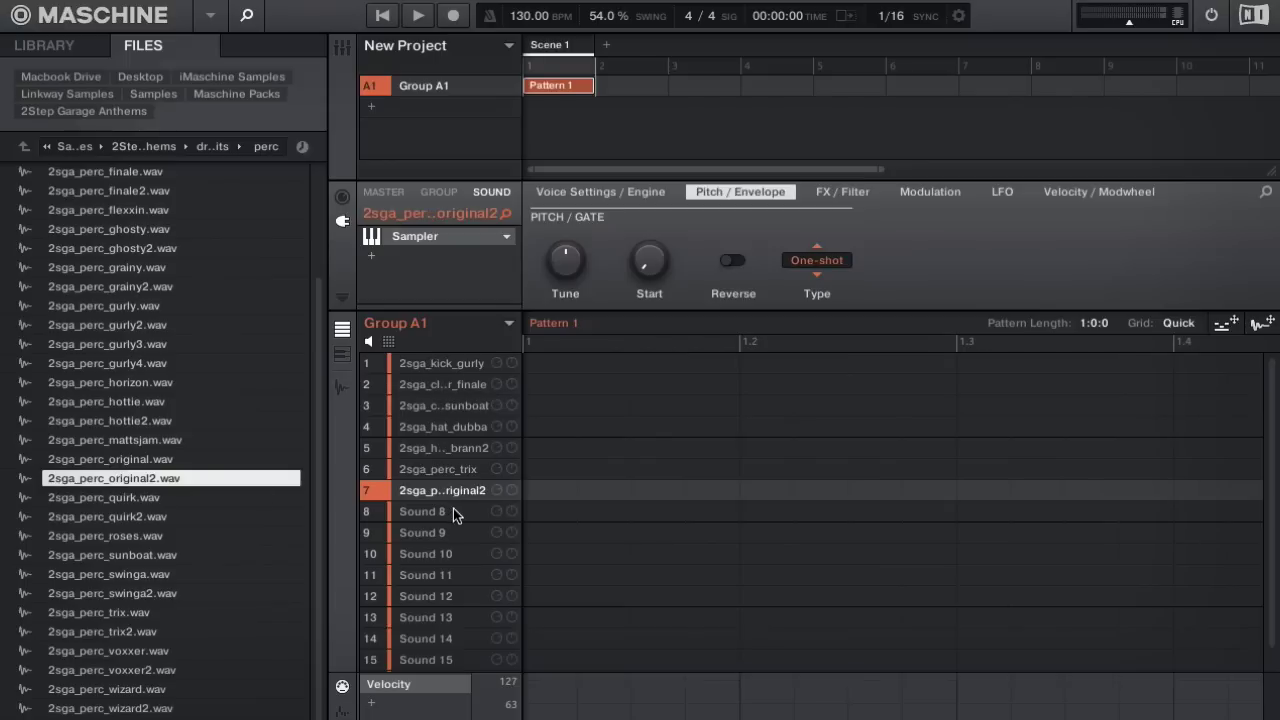
pyautogui.click(441, 512)
pyautogui.click(86, 497)
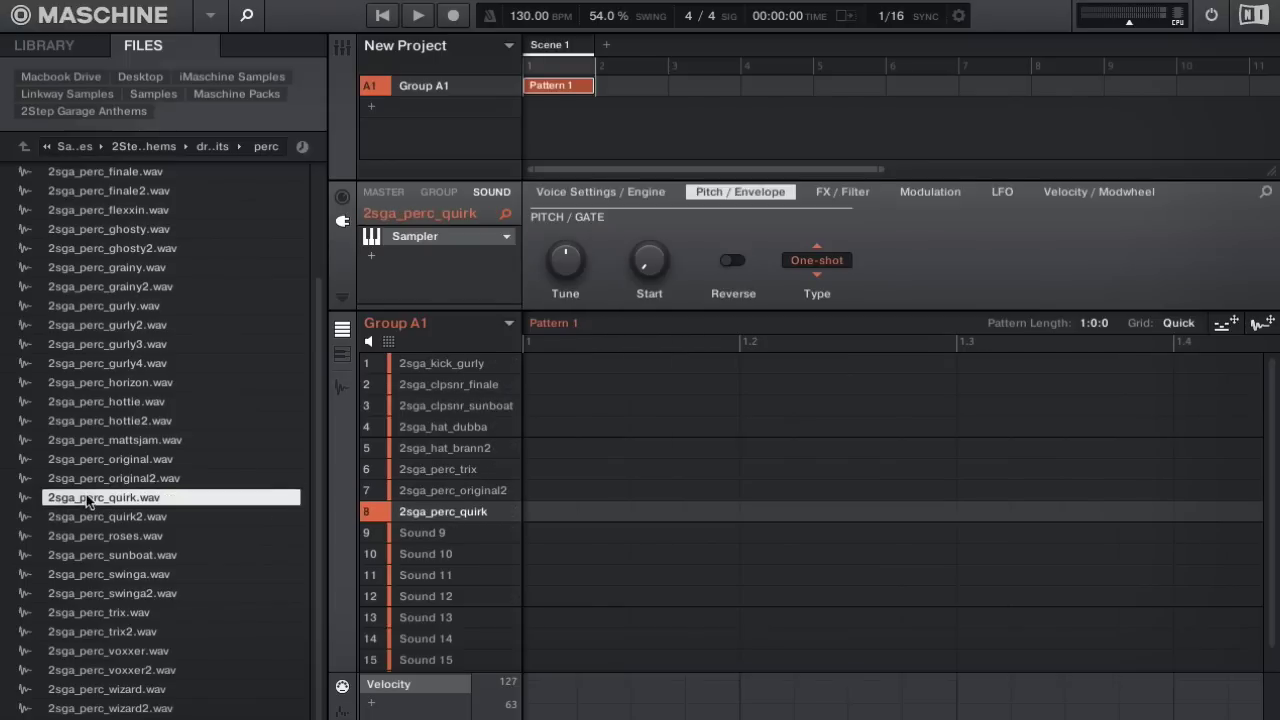
pyautogui.click(95, 516)
pyautogui.click(94, 496)
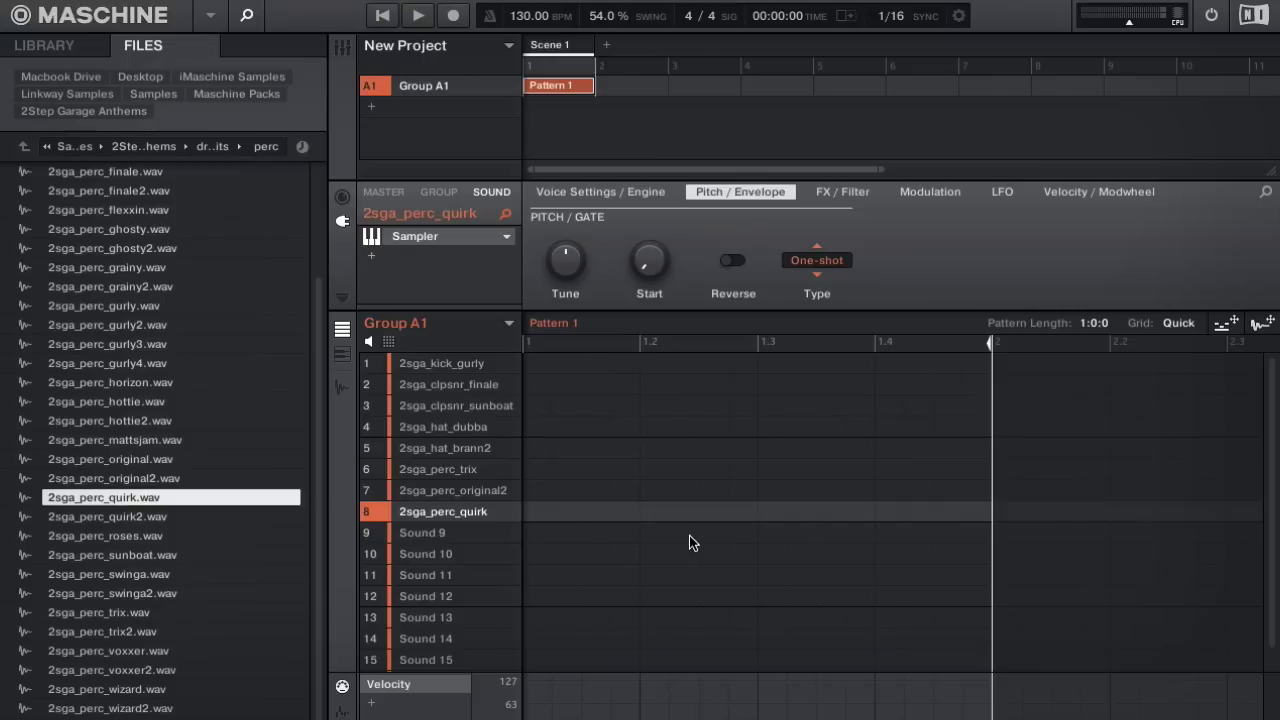
# Step: Place 2sga_kick_gurly notes on beat 1 and on the third sixteenth of beat 3, and play the pattern
pyautogui.click(680, 427)
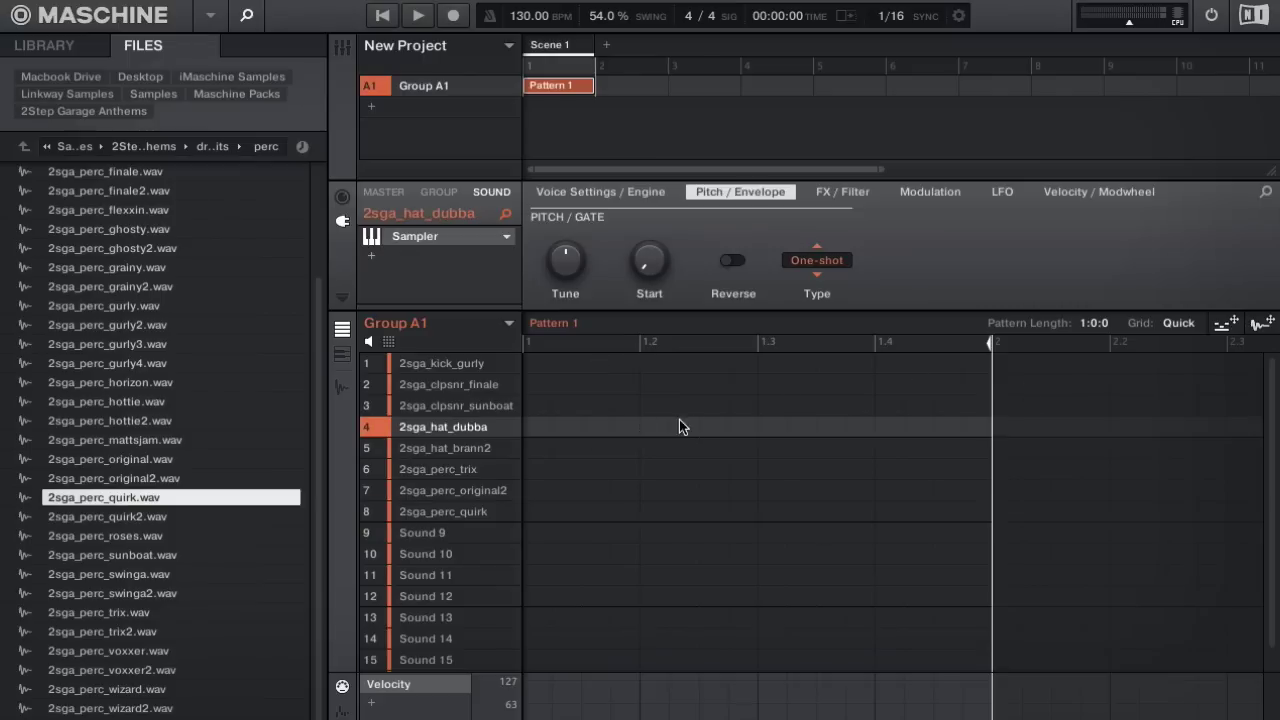
pyautogui.click(442, 363)
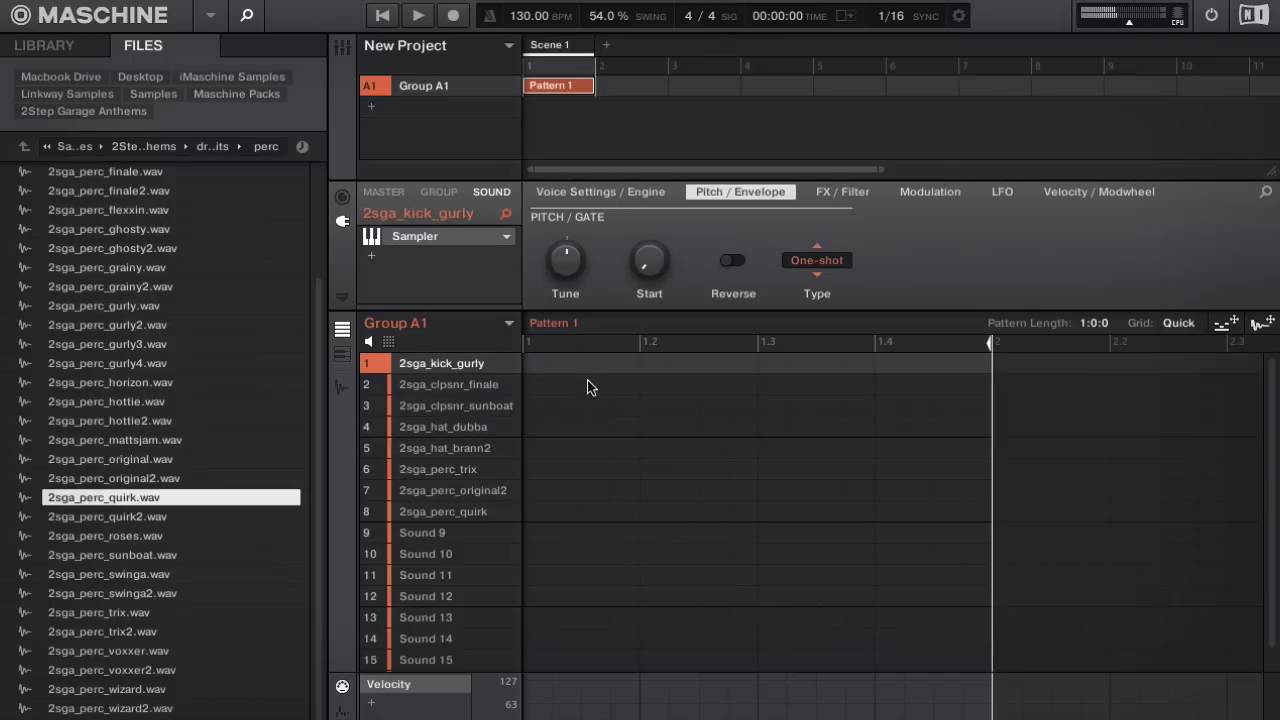
pyautogui.click(530, 364)
pyautogui.click(831, 363)
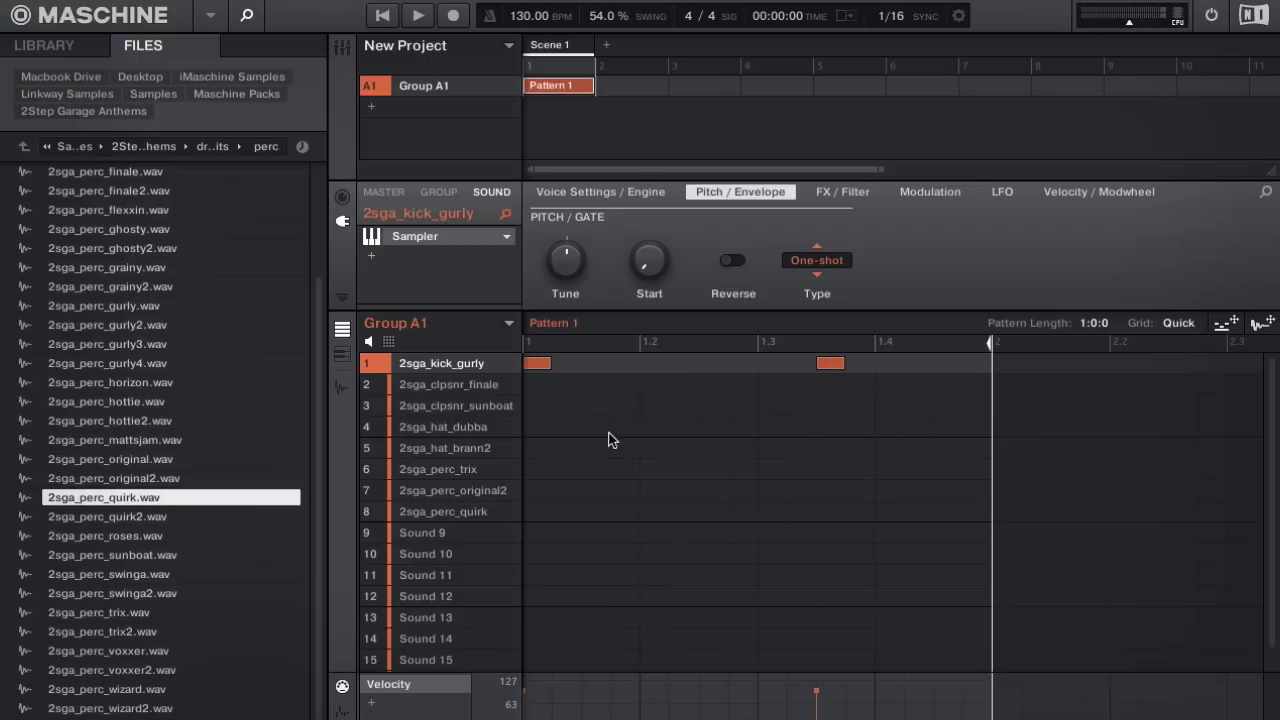
pyautogui.press('space')
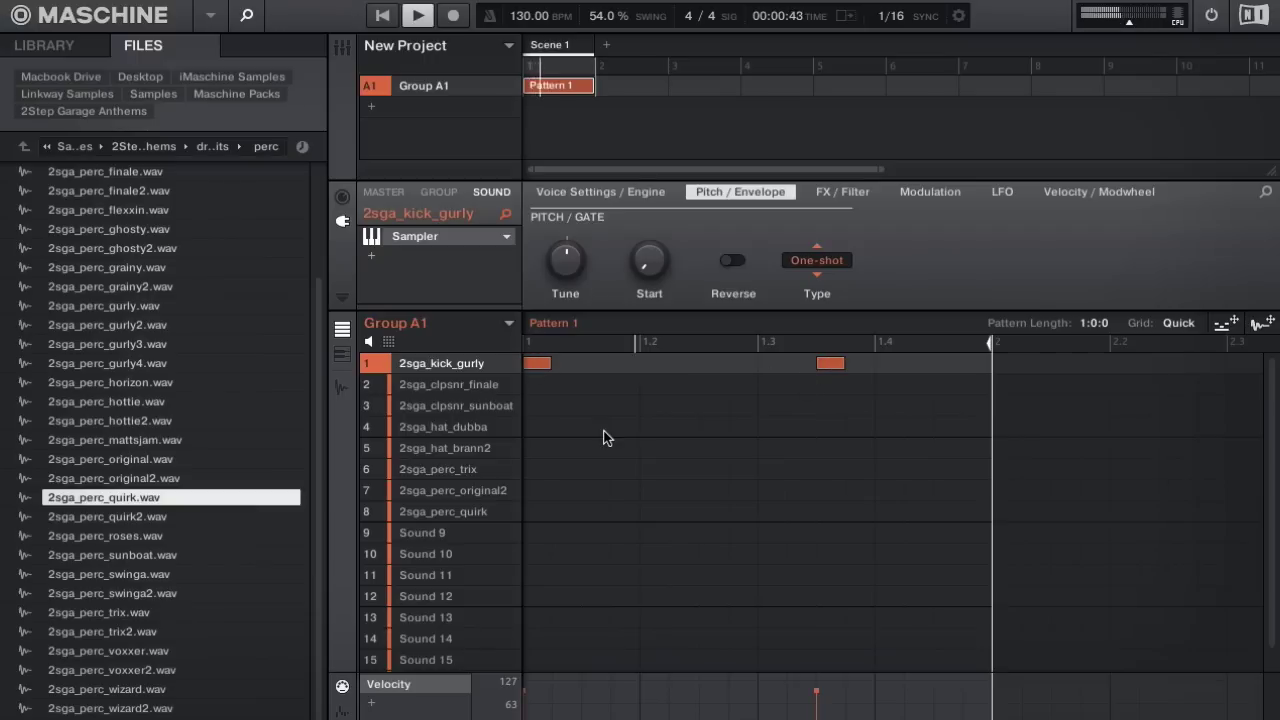
# Step: Place 2sga_clpsnr_finale notes on beats 2 and 4 and a 2sga_clpsnr_sunboat note on the fourth sixteenth of beat 2
pyautogui.click(437, 384)
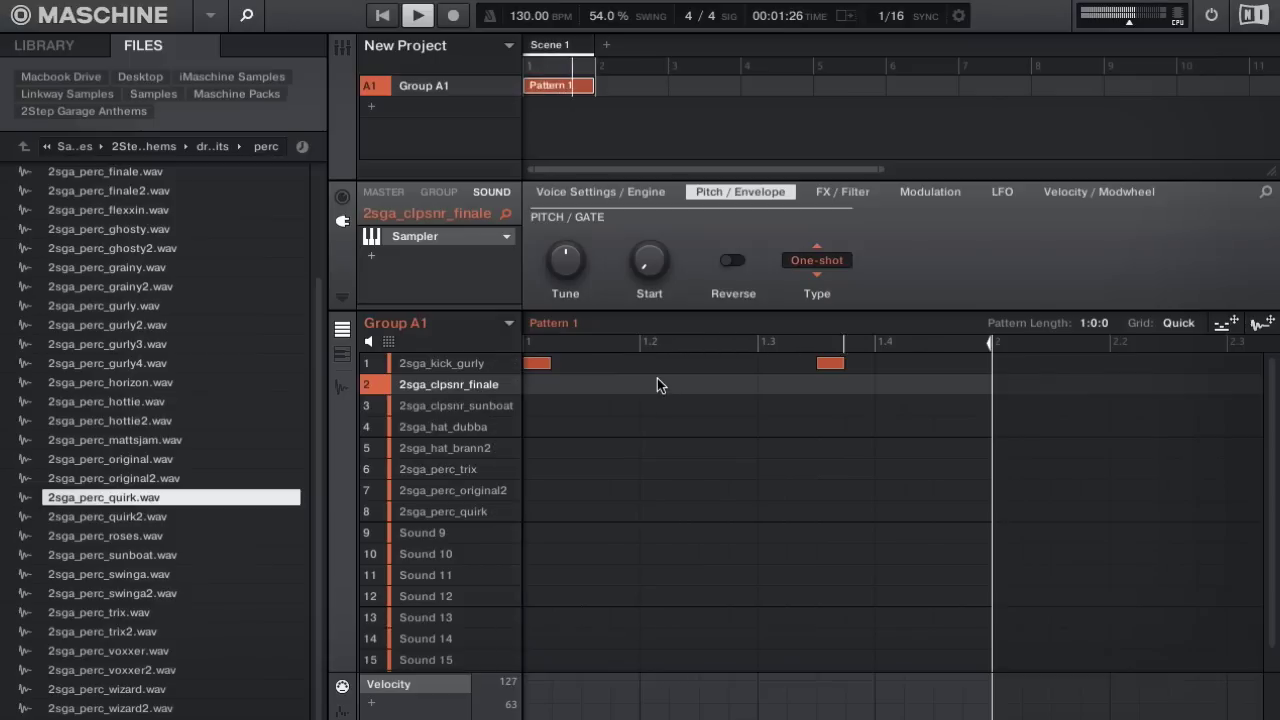
pyautogui.click(656, 383)
pyautogui.click(886, 386)
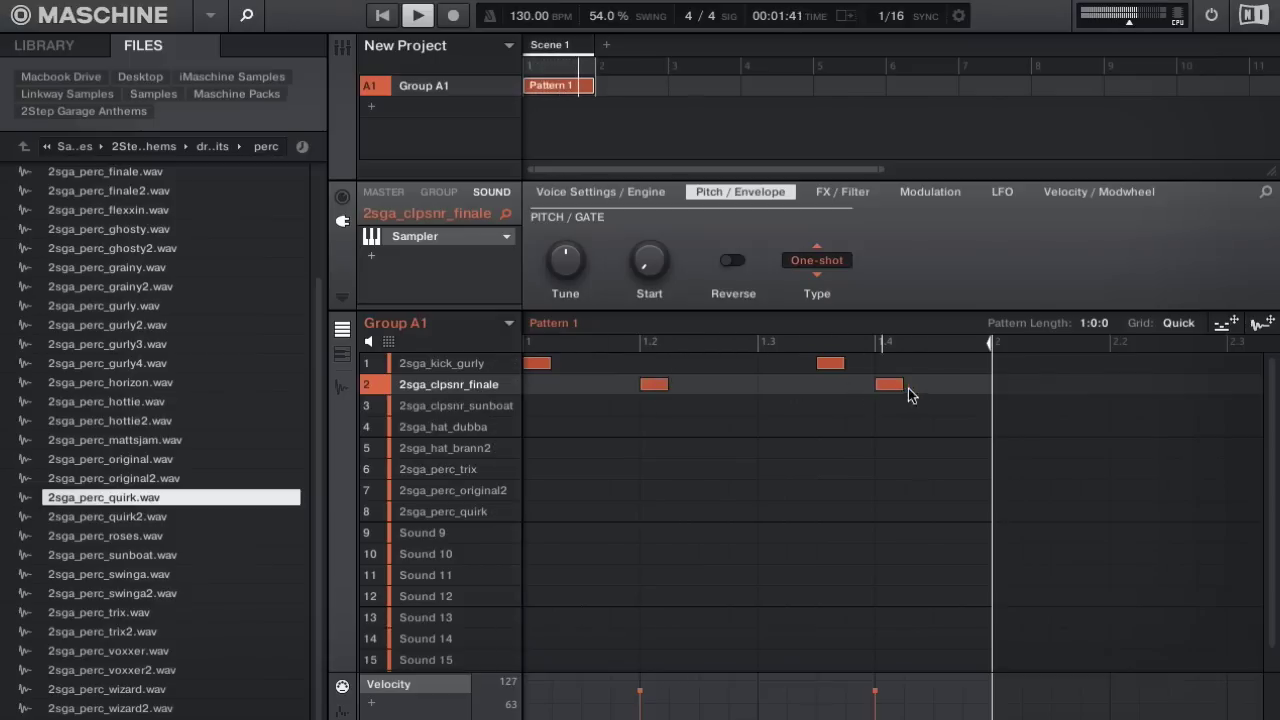
pyautogui.click(430, 402)
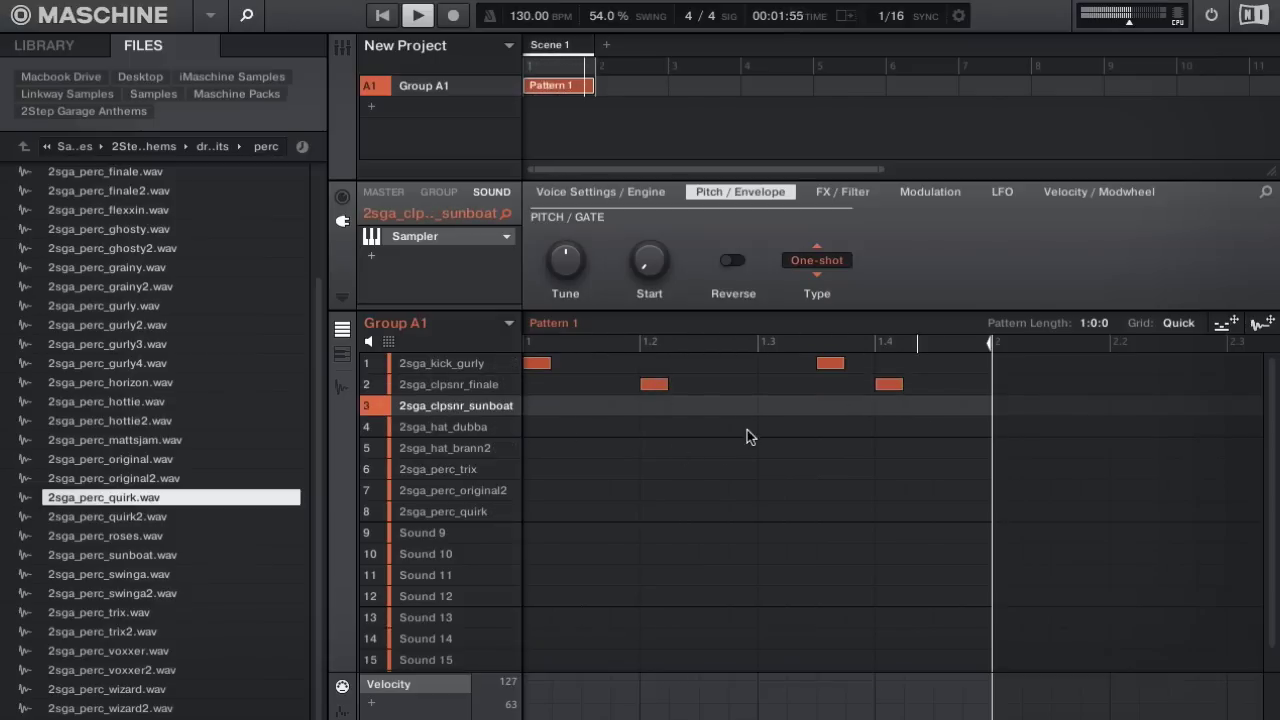
pyautogui.click(742, 404)
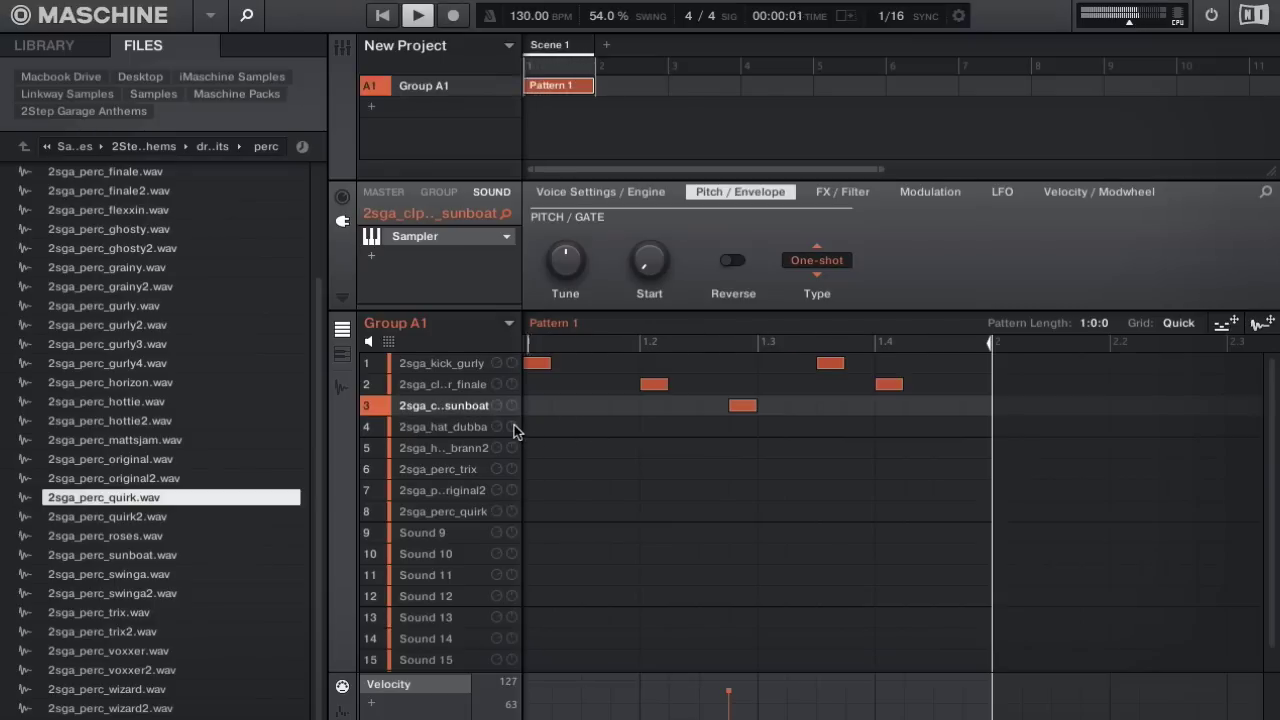
pyautogui.press('space')
# Step: Add an EQ to 2sga_clpsnr_finale and boost its high gain slightly and its high-mid gain to 2.4 dB during playback
pyautogui.click(448, 385)
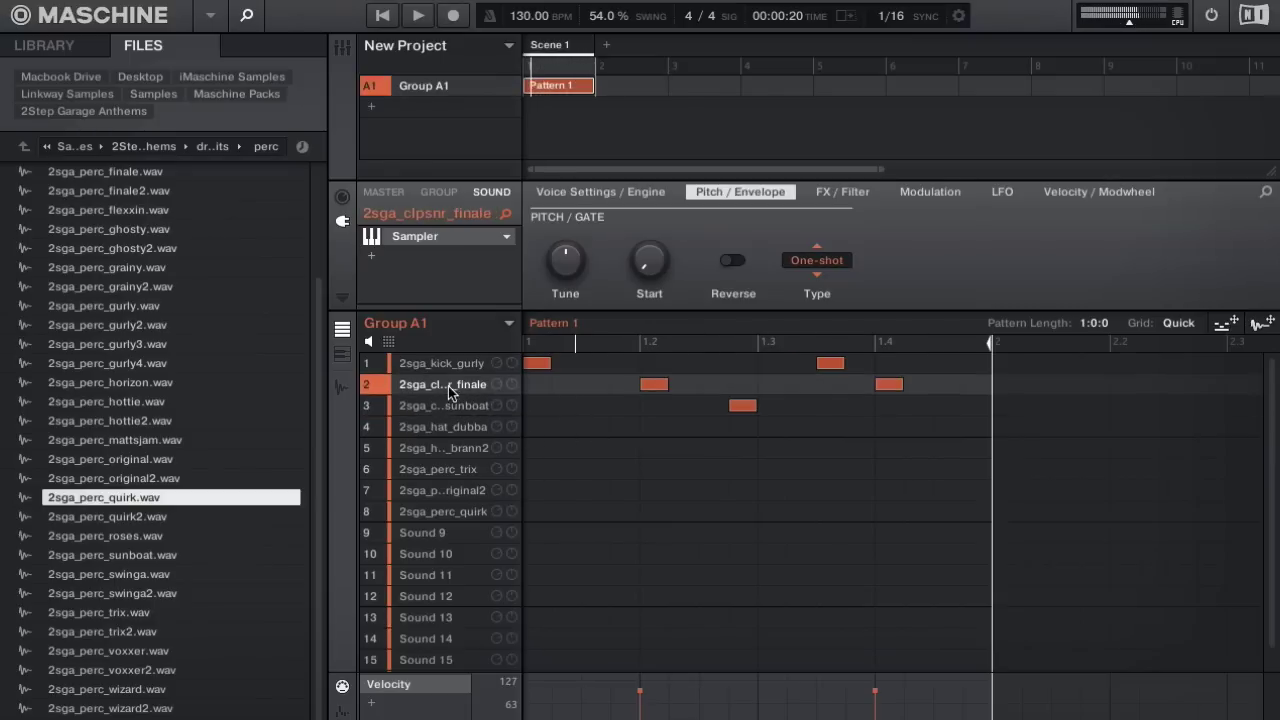
pyautogui.click(364, 258)
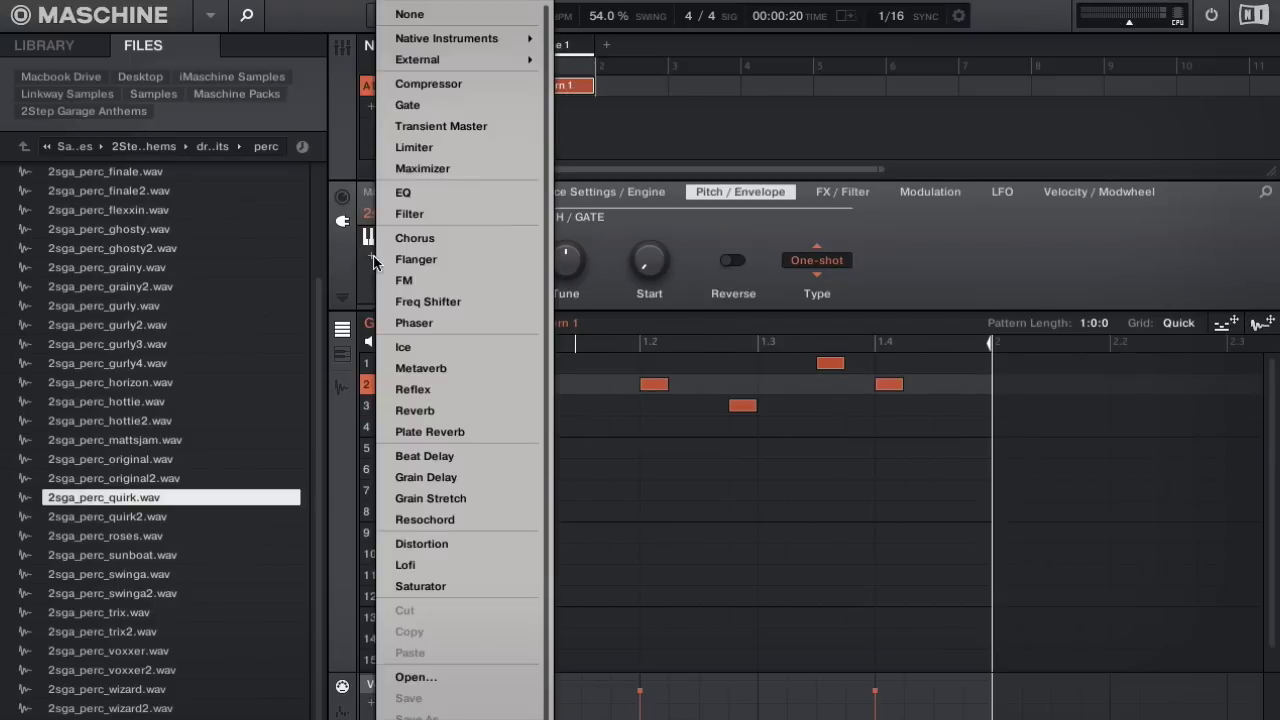
pyautogui.click(476, 198)
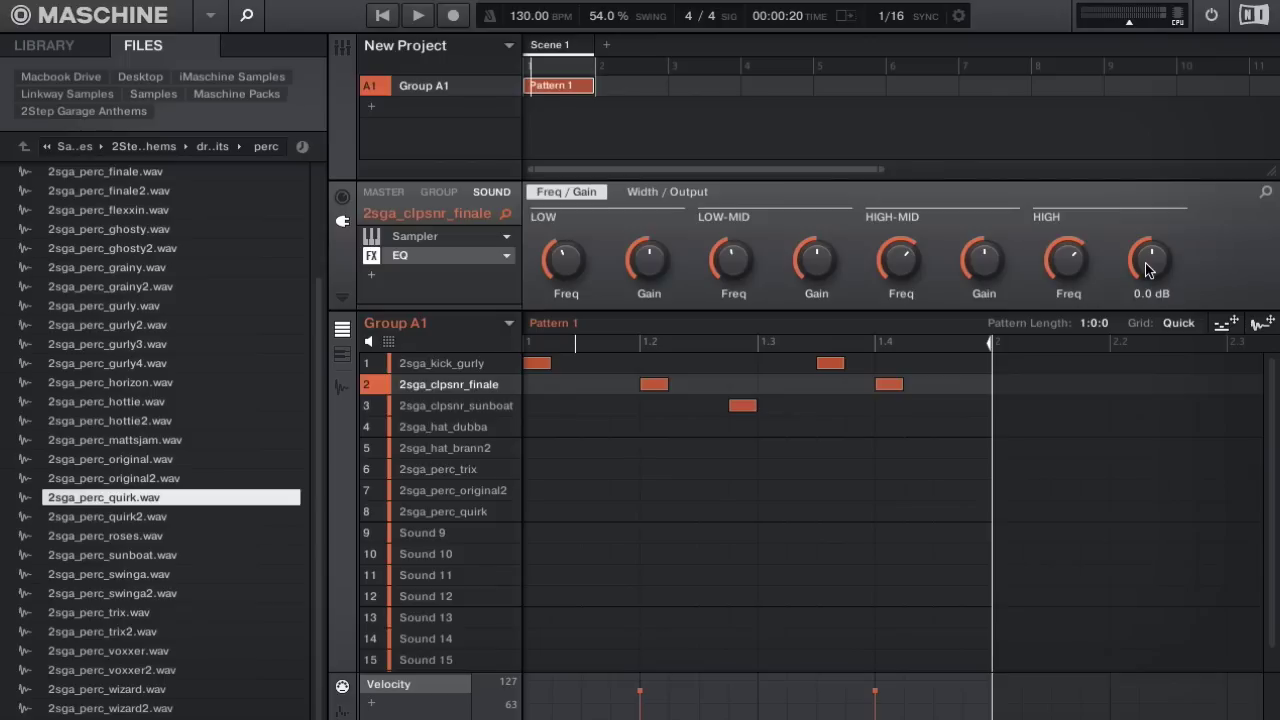
pyautogui.press('space')
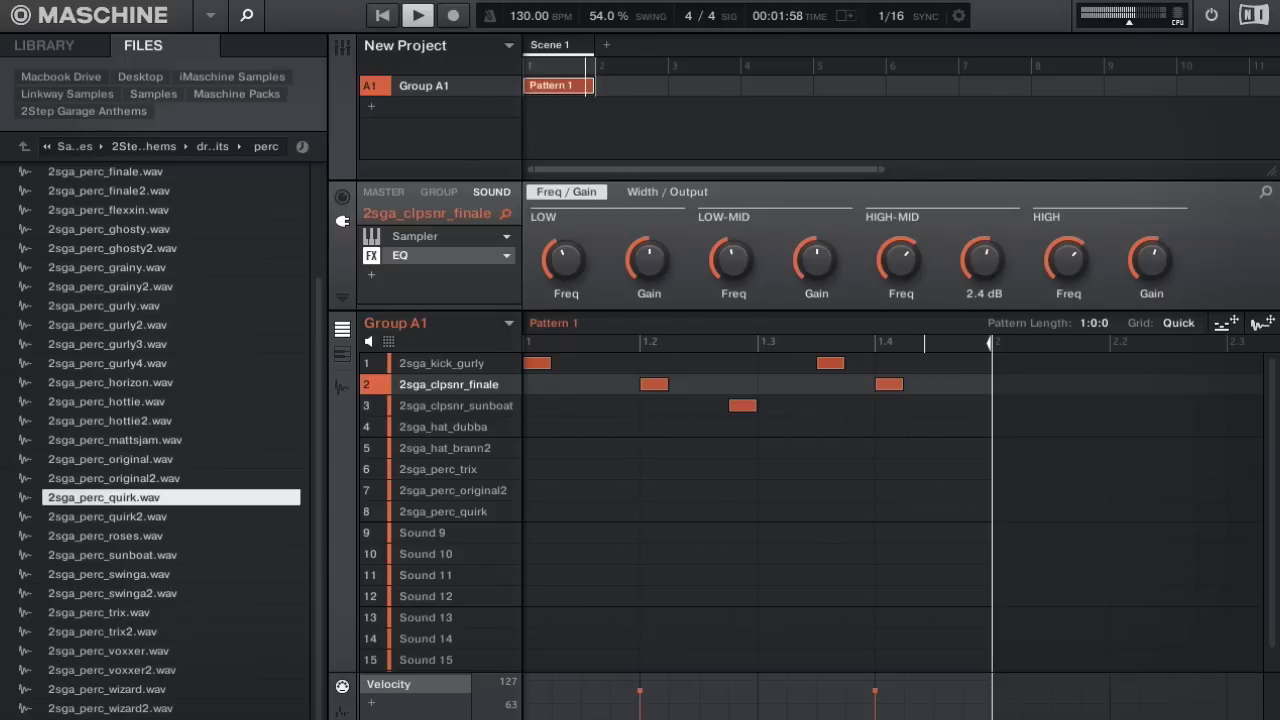
# Step: Add a Maximizer after the EQ on 2sga_clpsnr_finale with Amount at 23% and Curve at 19%
pyautogui.click(368, 279)
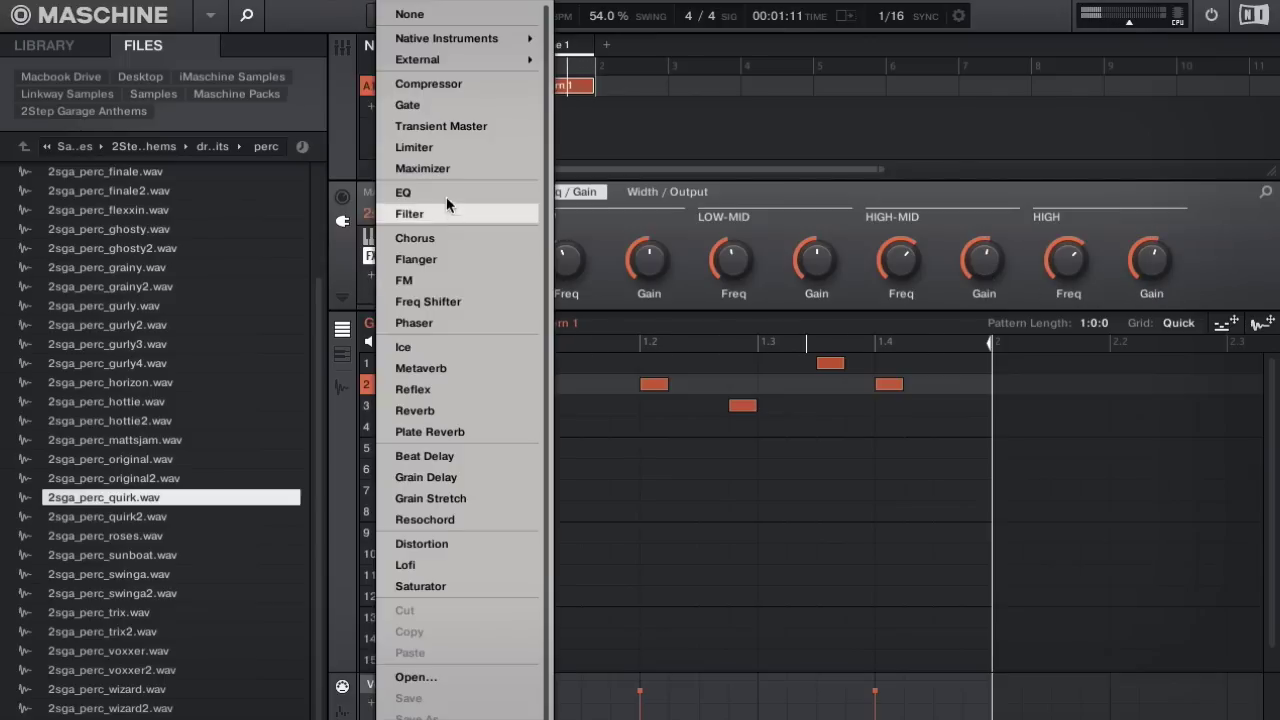
pyautogui.click(435, 168)
pyautogui.moveTo(562, 264); pyautogui.dragTo(562, 290)
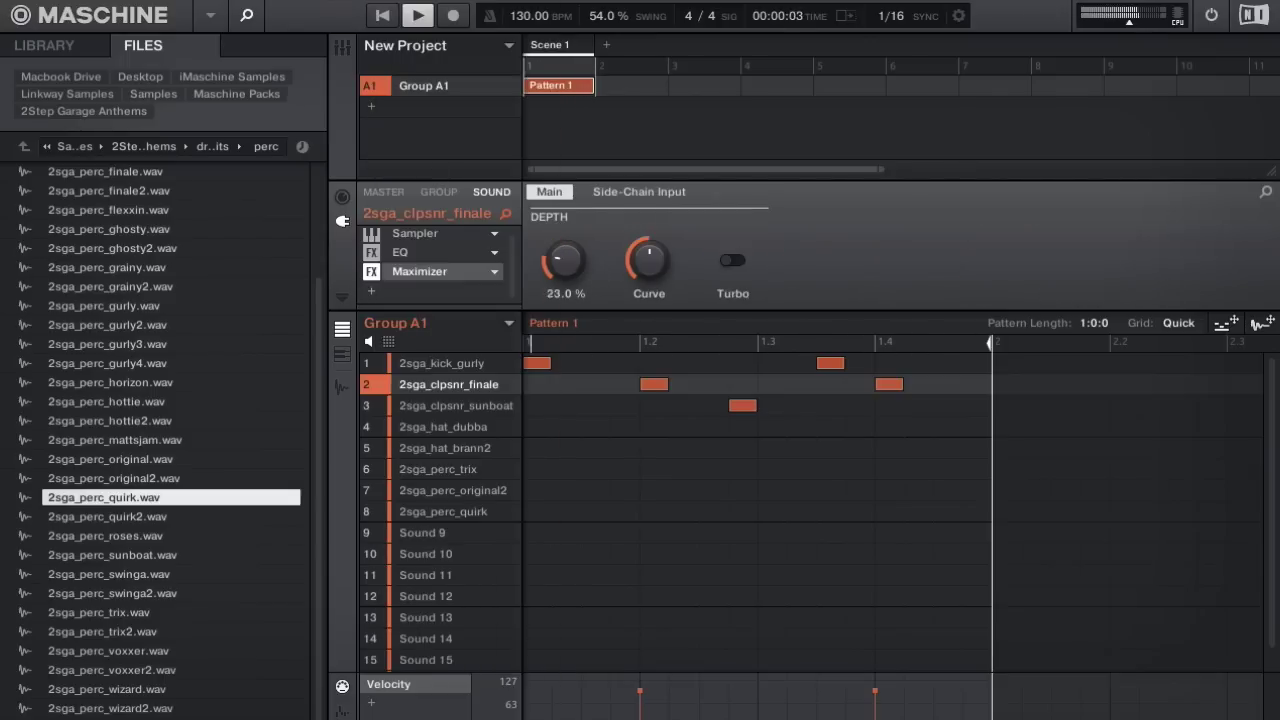
pyautogui.moveTo(655, 262); pyautogui.dragTo(655, 297)
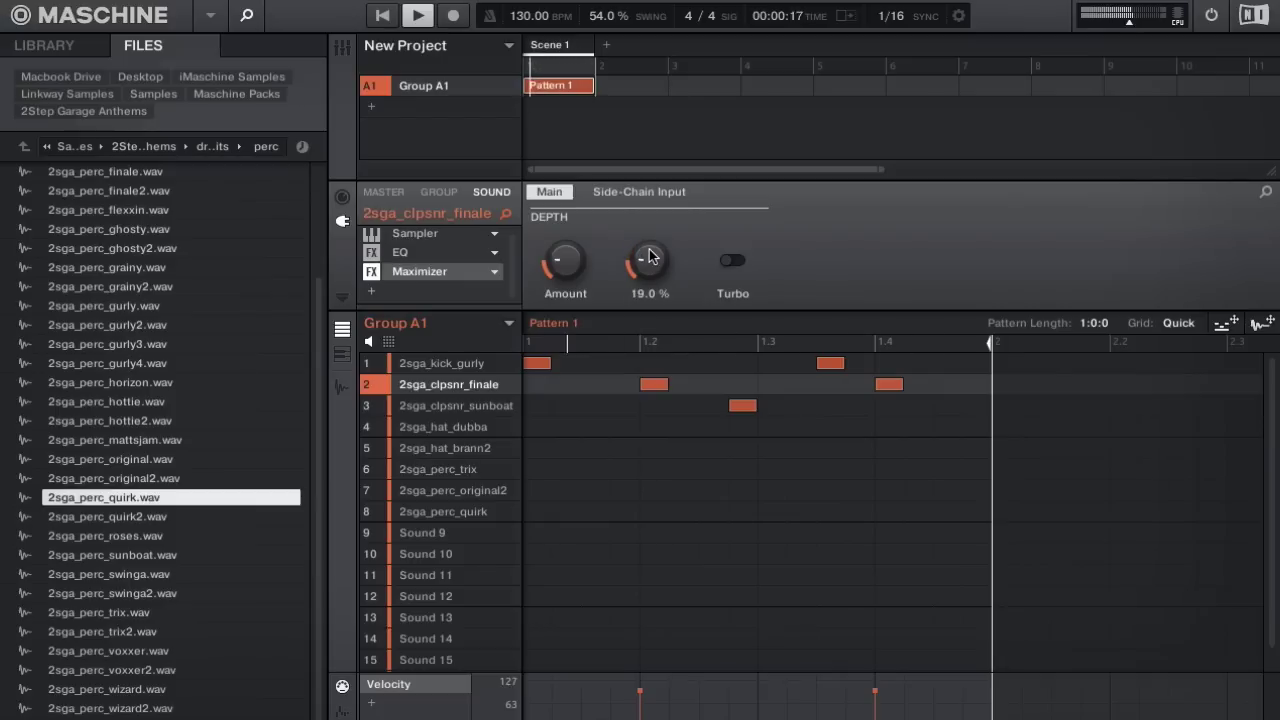
# Step: Adjust the tuning of 2sga_clpsnr_sunboat and add a Metaverb effect to it
pyautogui.click(463, 405)
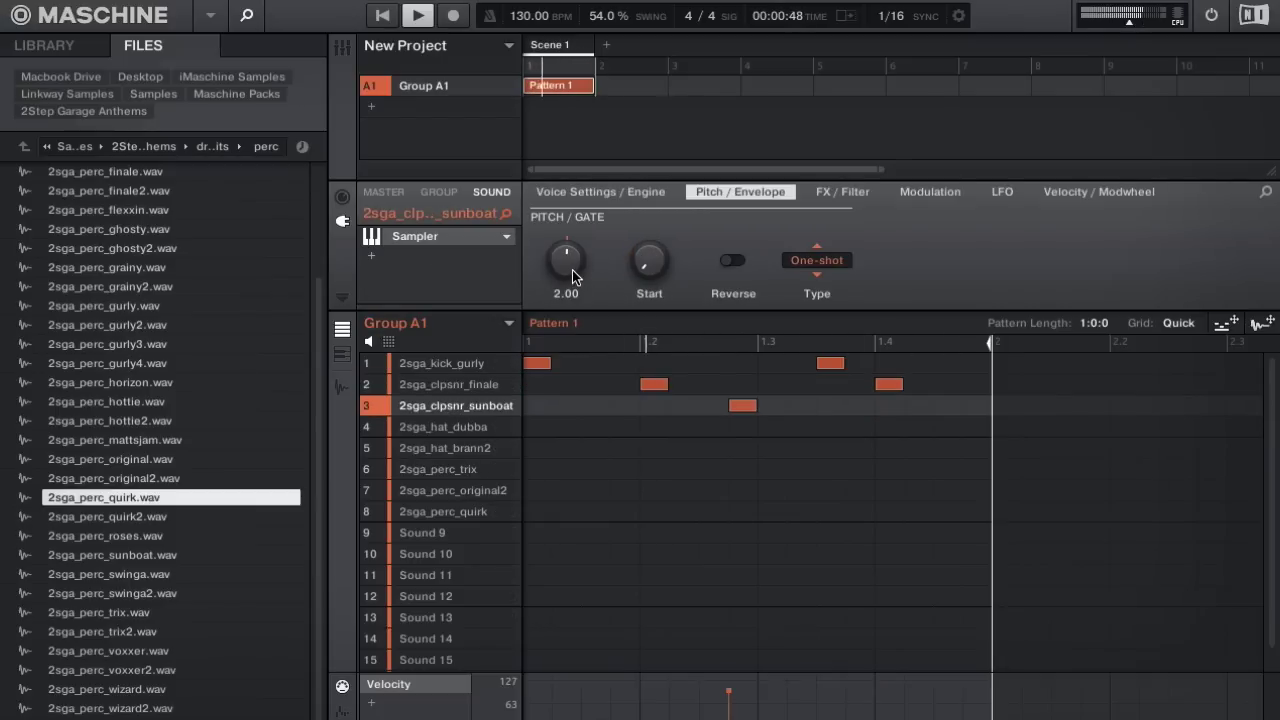
pyautogui.moveTo(566, 270); pyautogui.dragTo(566, 285)
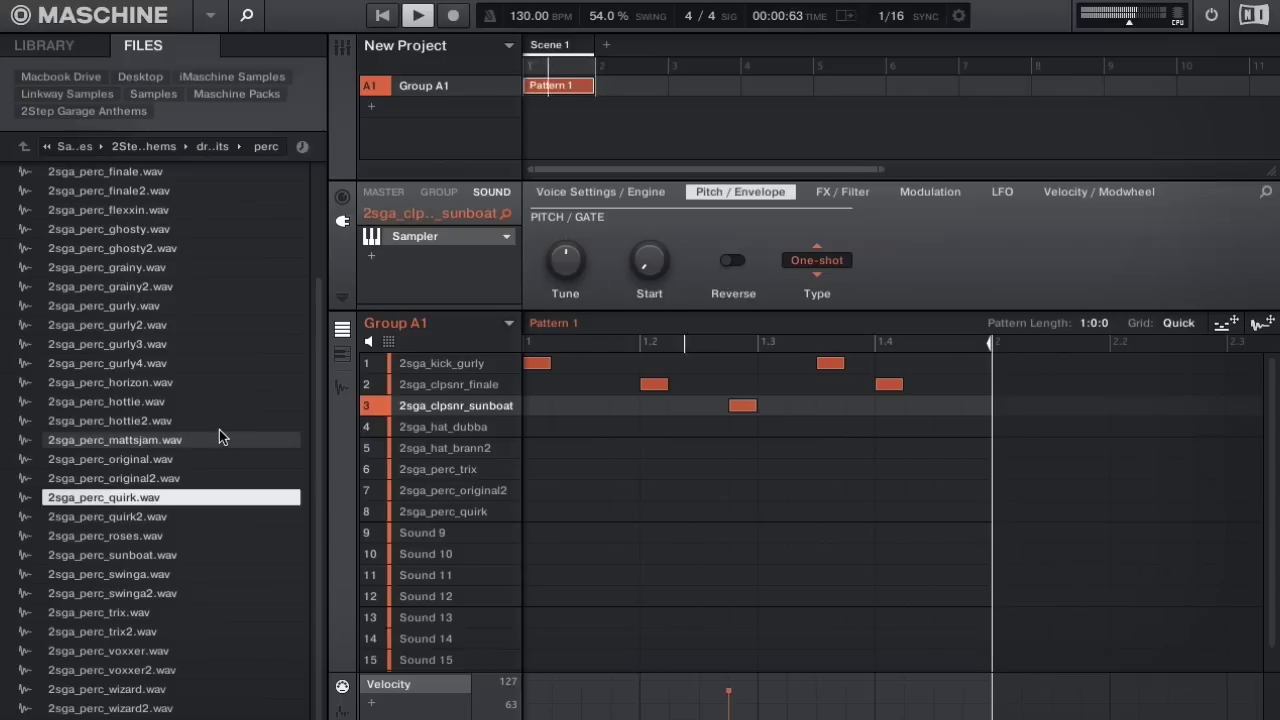
pyautogui.click(371, 256)
pyautogui.click(443, 367)
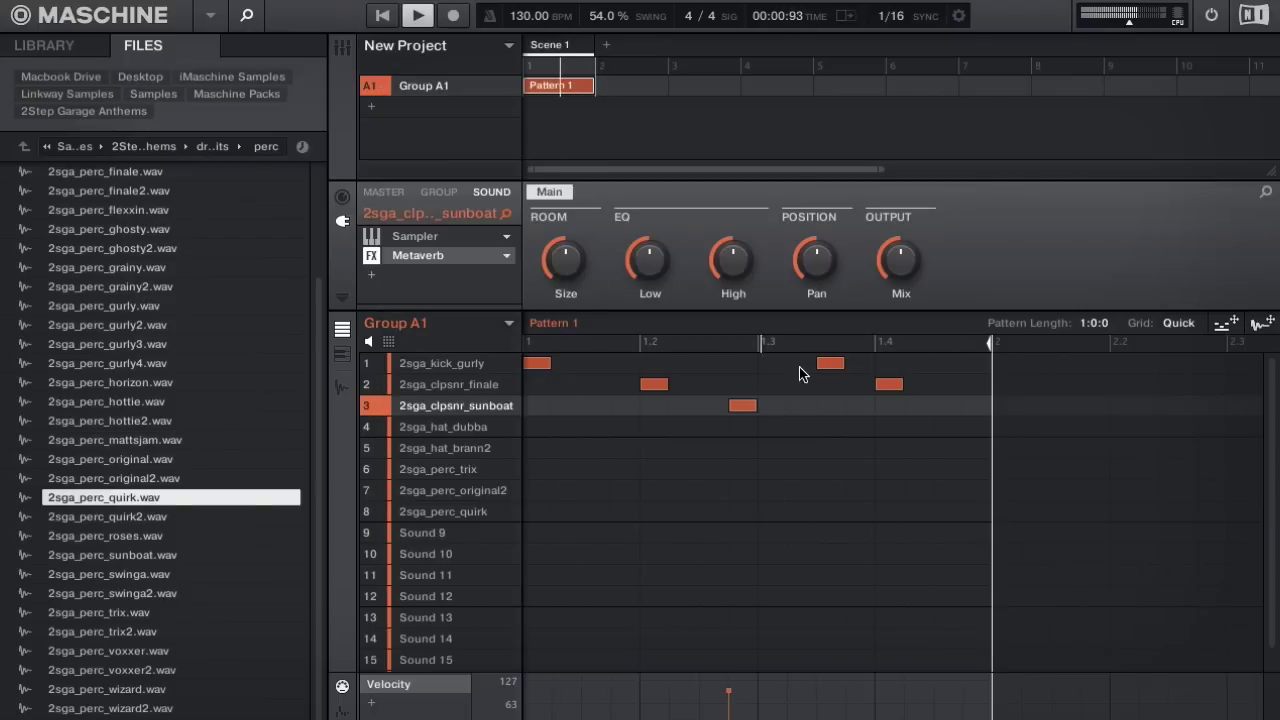
# Step: Set the Metaverb's mix to about 8% and its room size to 24% while listening, and stop playback
pyautogui.moveTo(897, 258); pyautogui.dragTo(897, 300)
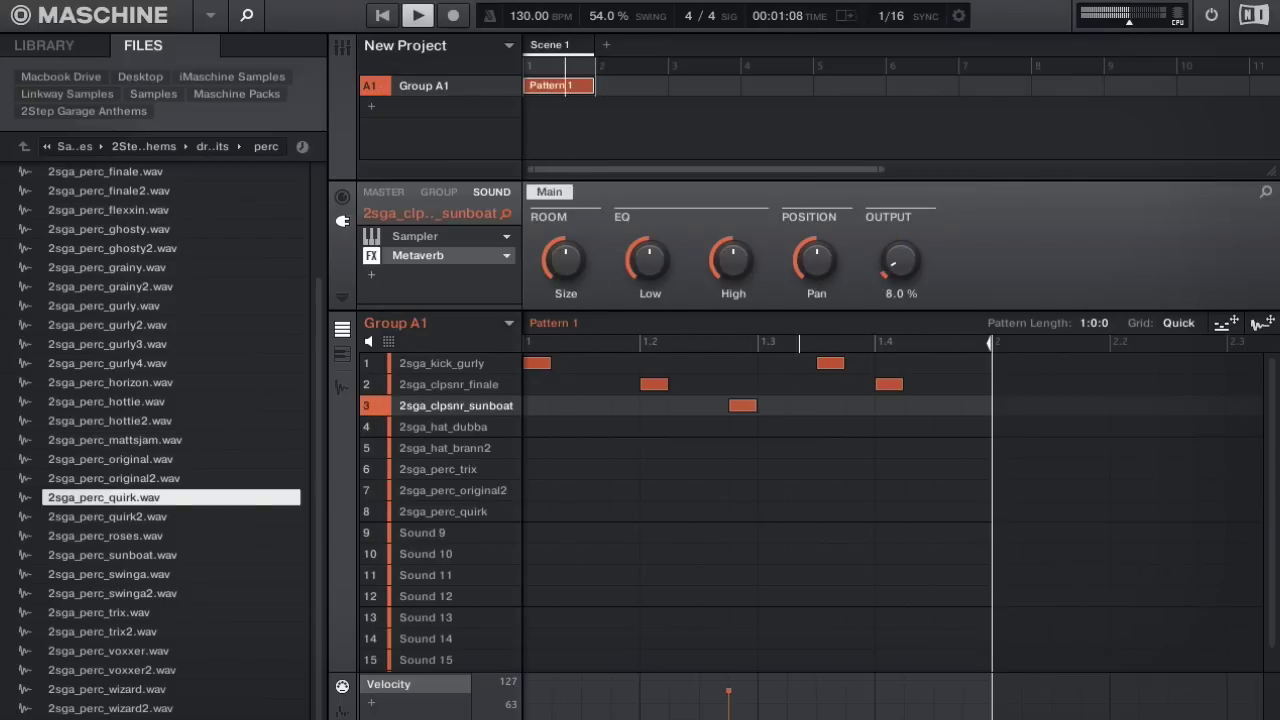
pyautogui.moveTo(565, 258); pyautogui.dragTo(565, 272)
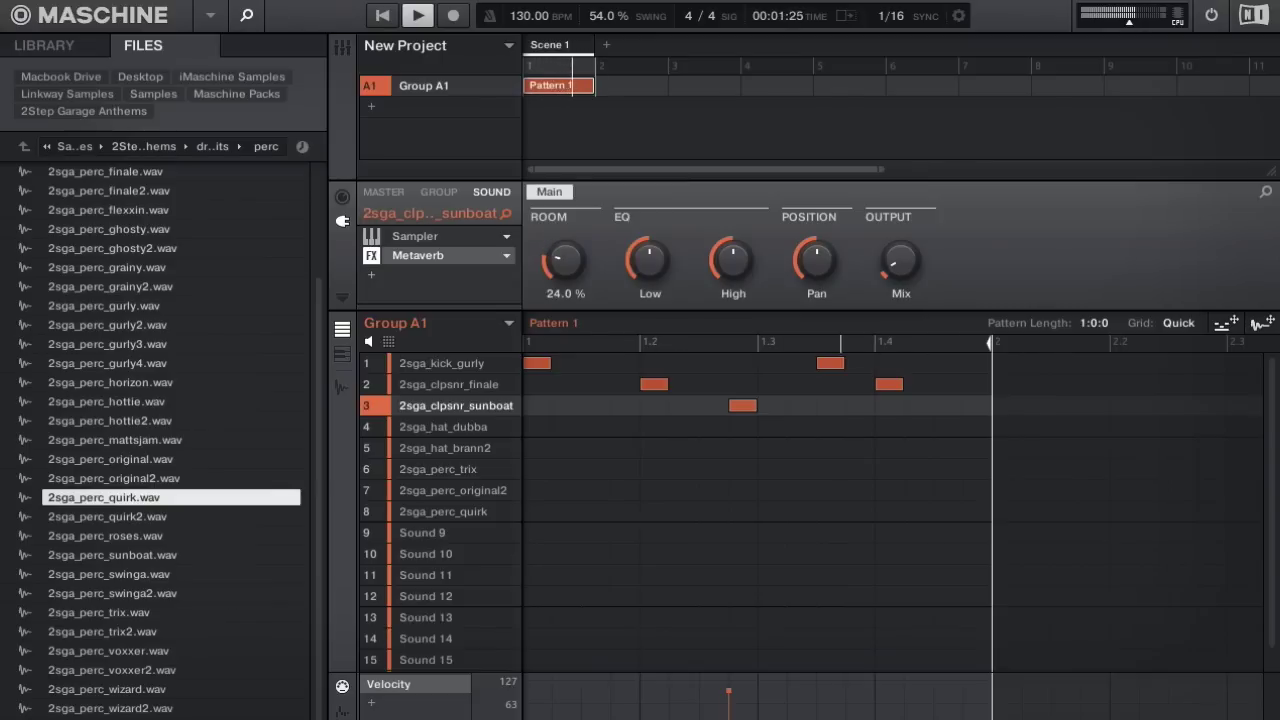
pyautogui.moveTo(897, 272); pyautogui.dragTo(895, 266)
pyautogui.moveTo(432, 397)
pyautogui.press('space')
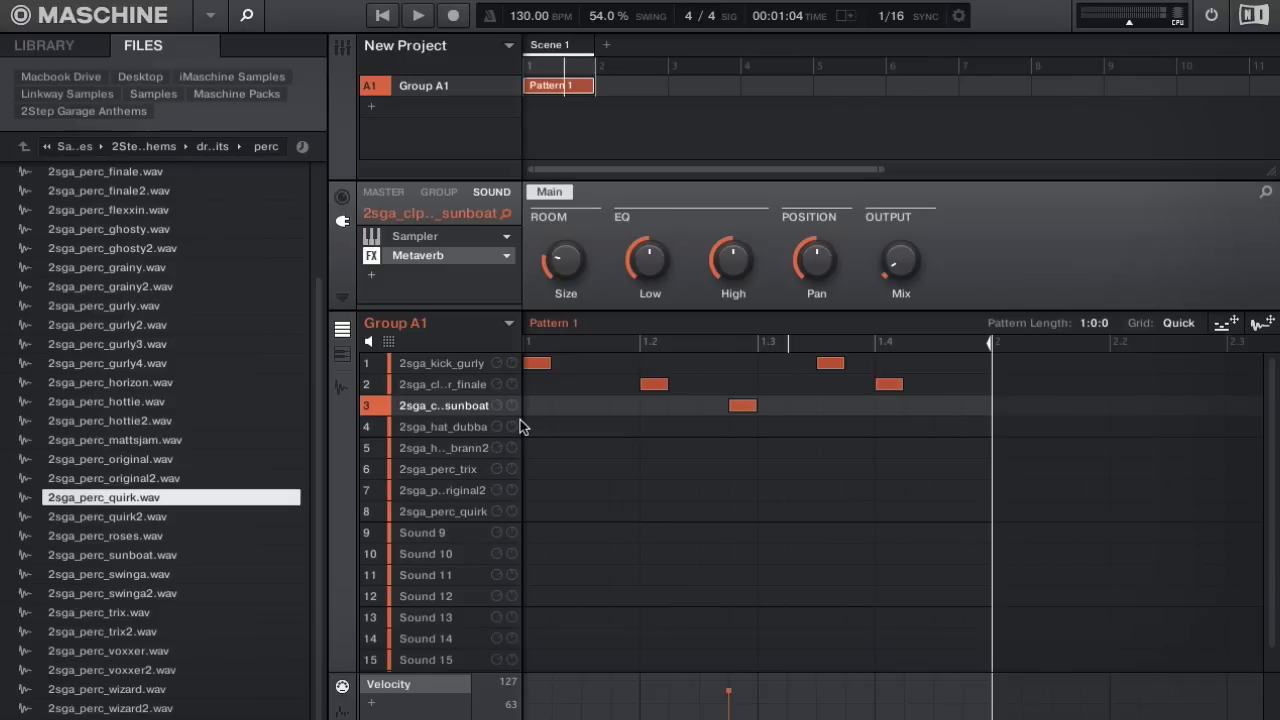
# Step: Place 2sga_hat_dubba notes on the third sixteenth of all four beats and play the pattern
pyautogui.click(438, 424)
pyautogui.click(591, 429)
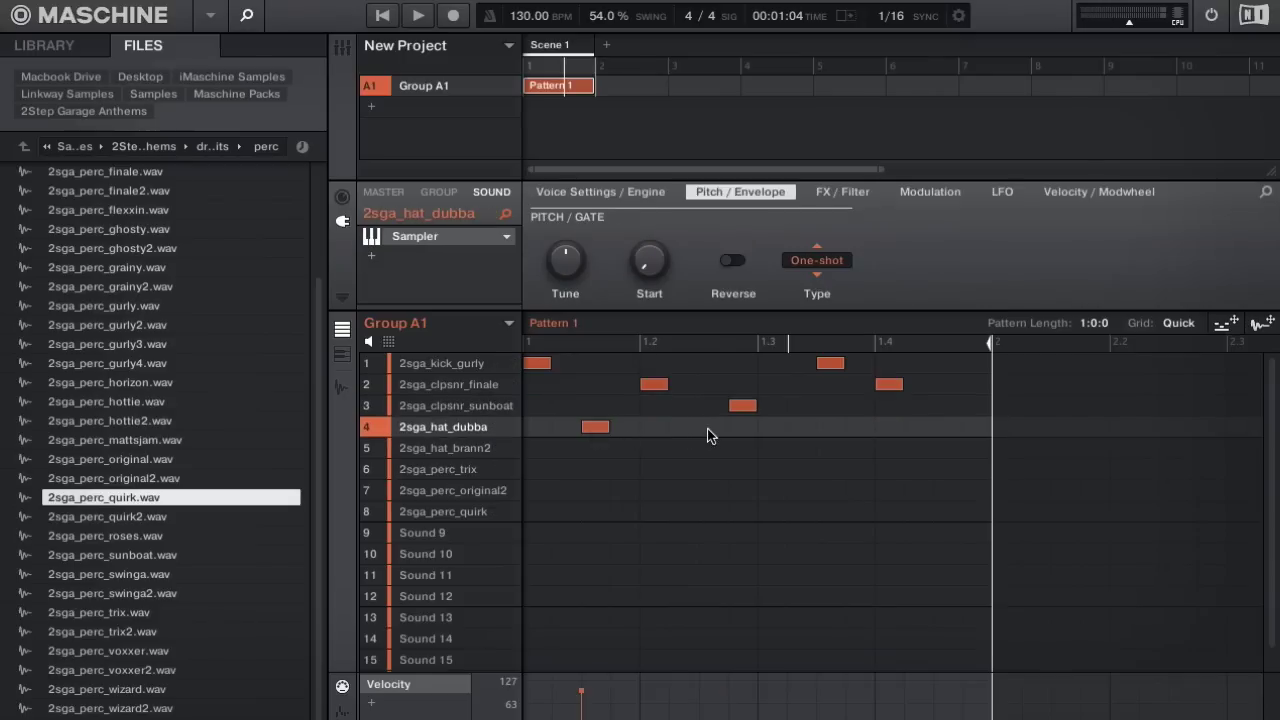
pyautogui.click(834, 430)
pyautogui.click(948, 430)
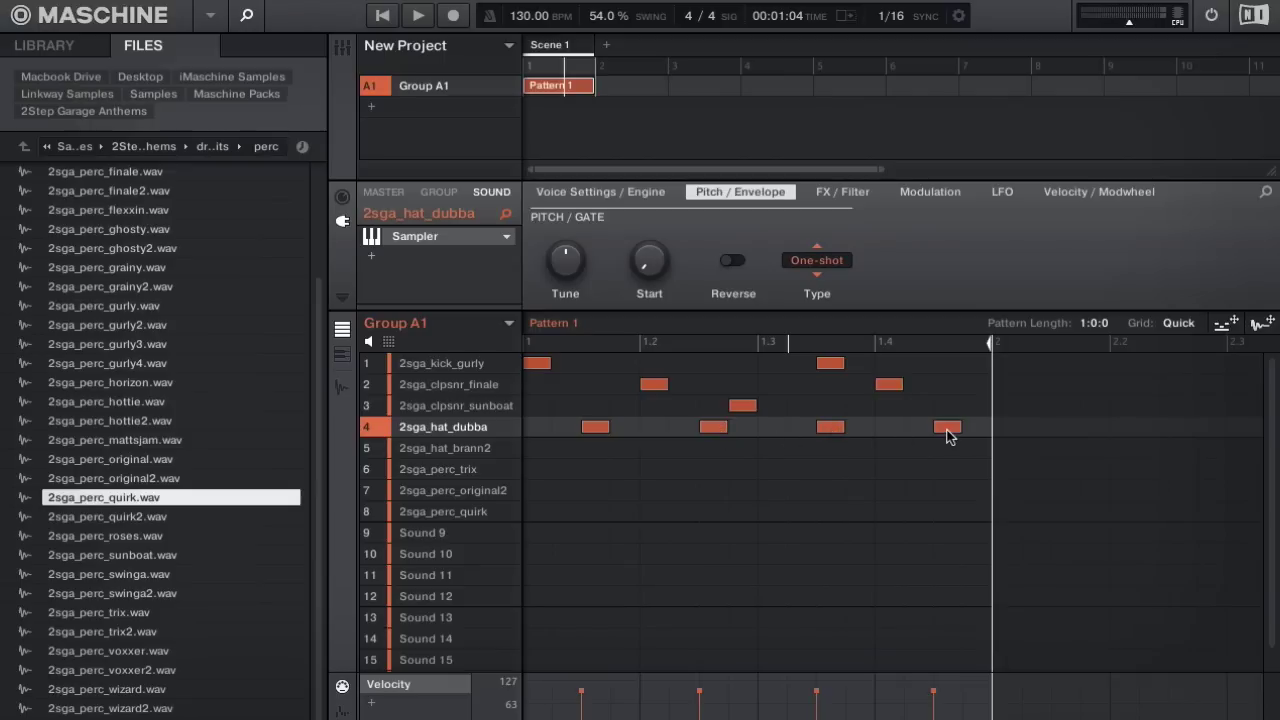
pyautogui.press('space')
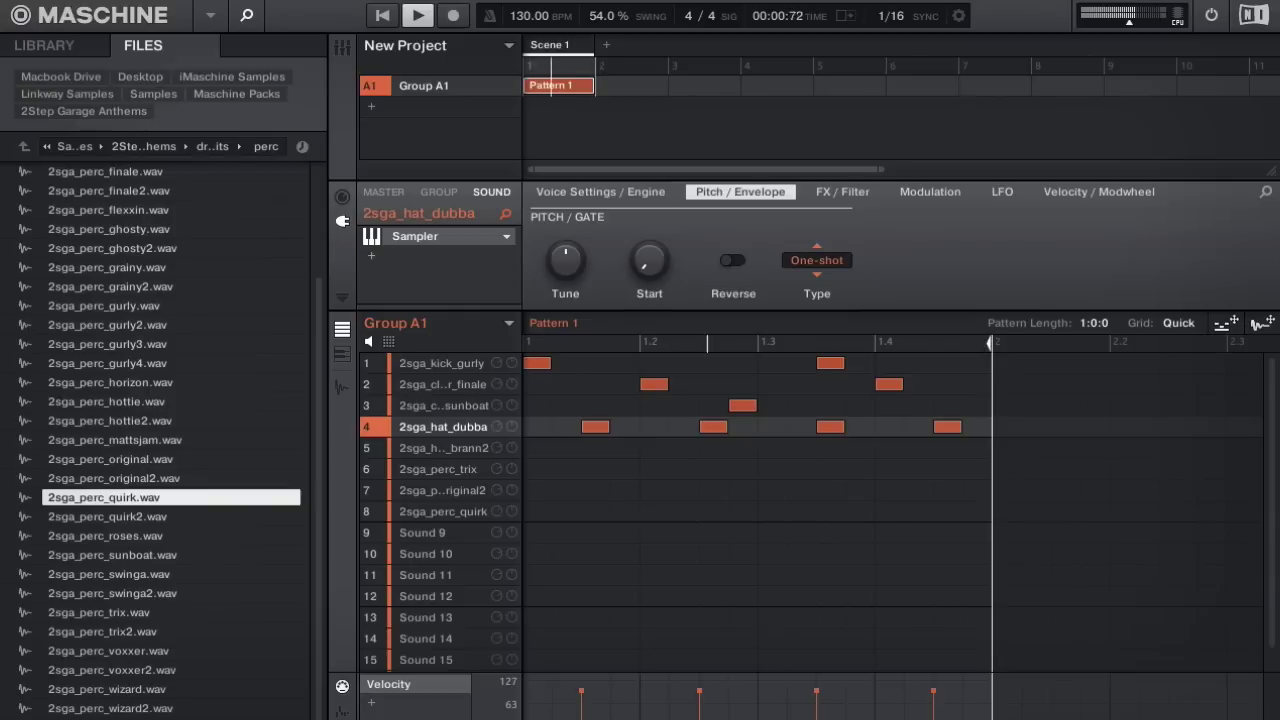
# Step: Add 2sga_hat_brann2 on beat 1's second sixteenth and an extra 2sga_hat_dubba on beat 4's second sixteenth at velocity 66
pyautogui.click(440, 449)
pyautogui.click(566, 449)
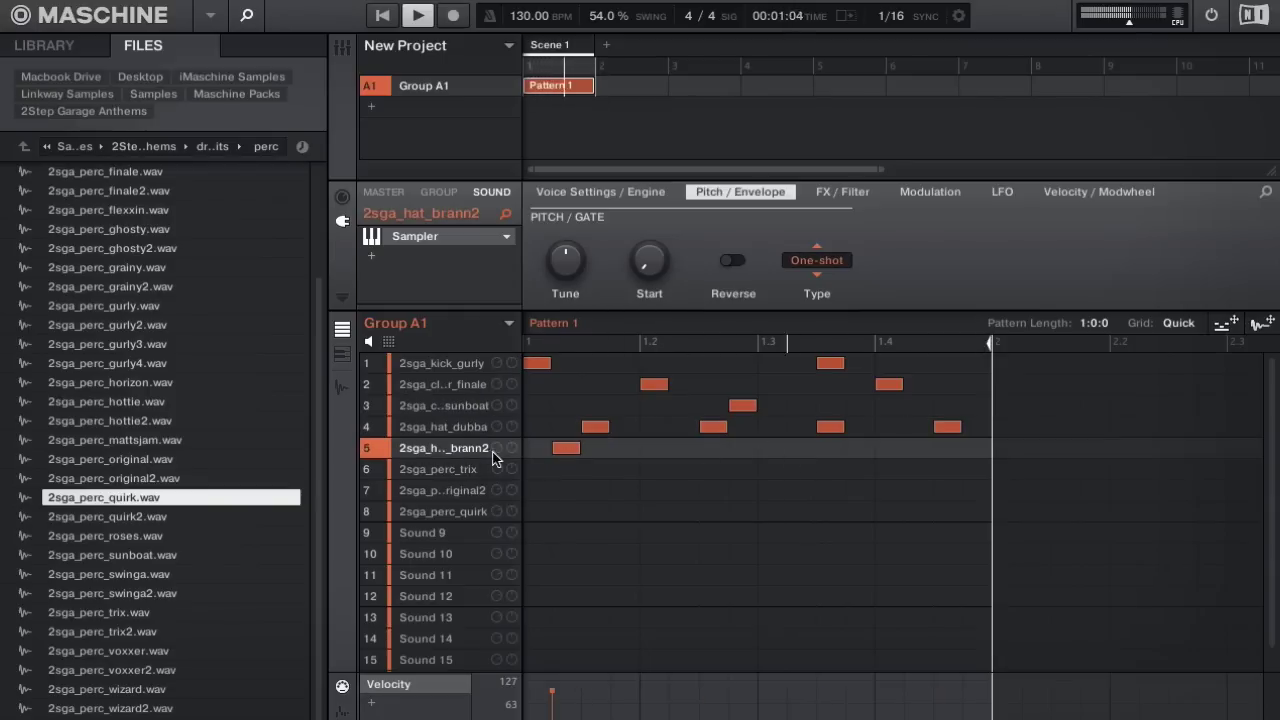
pyautogui.click(917, 427)
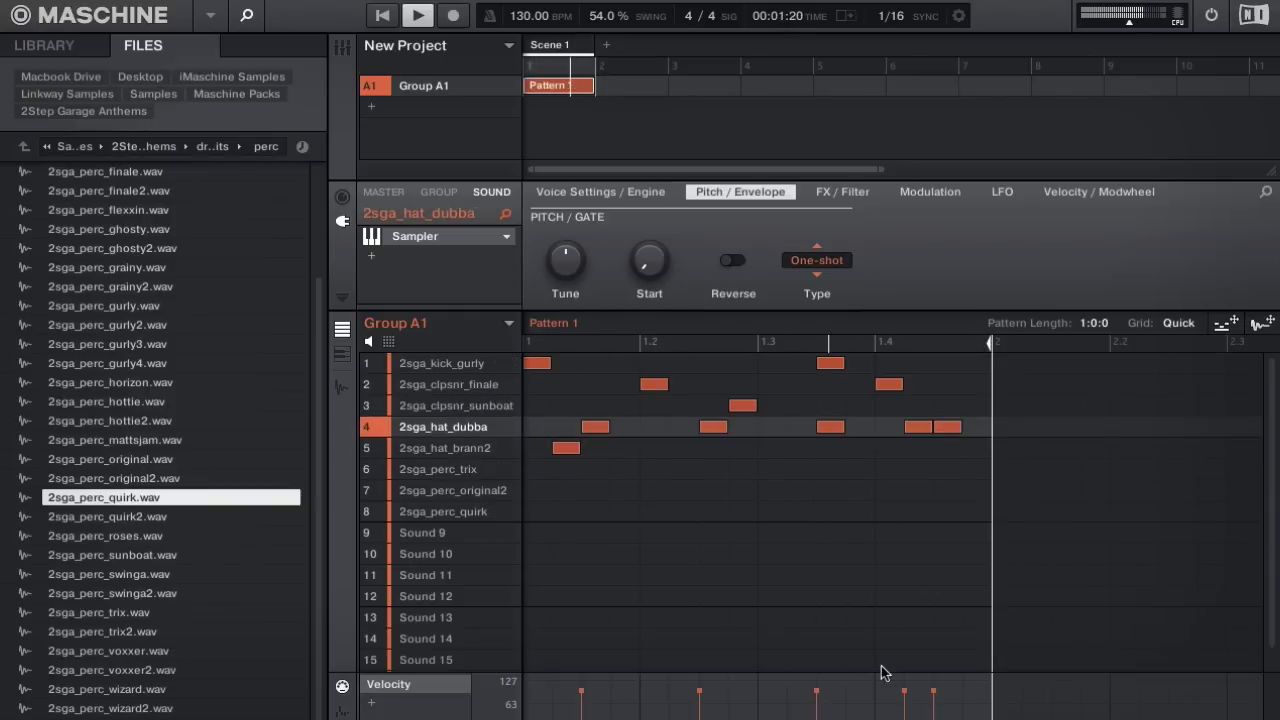
pyautogui.click(908, 703)
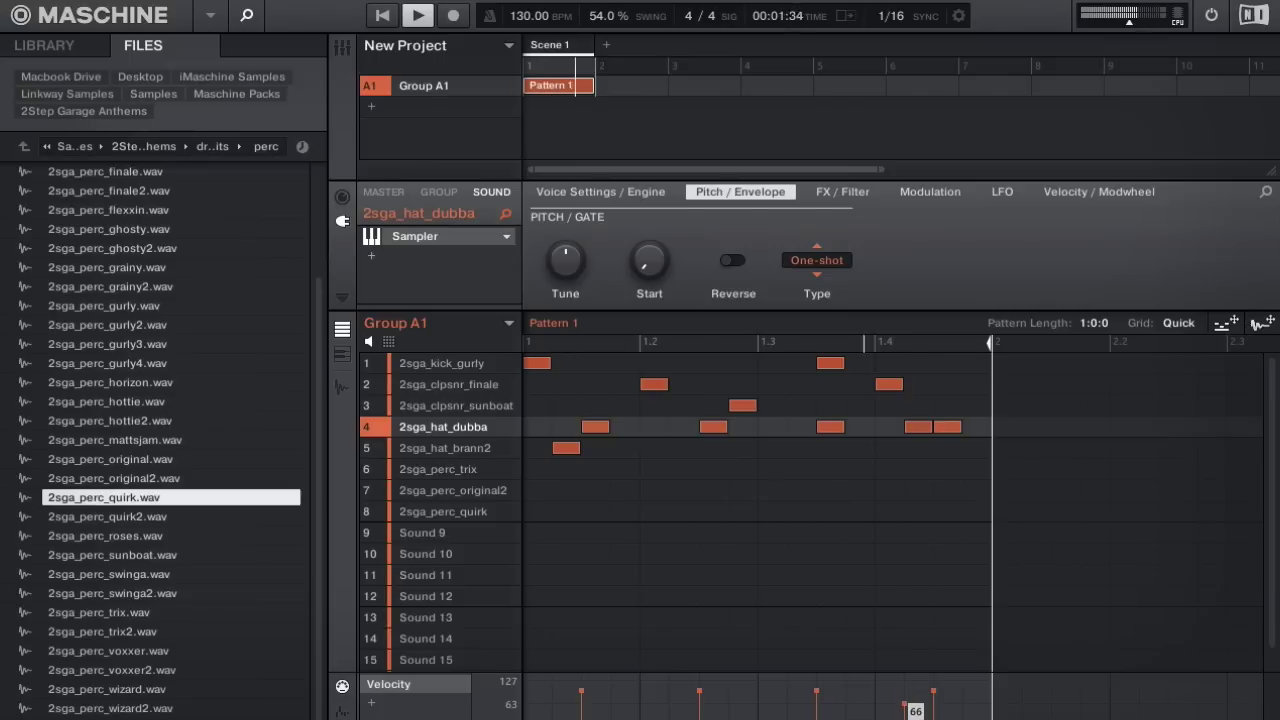
# Step: Add a 2sga_hat_brann2 note on beat 3's second sixteenth, and remove a trial note from beat 2's fourth sixteenth
pyautogui.click(443, 449)
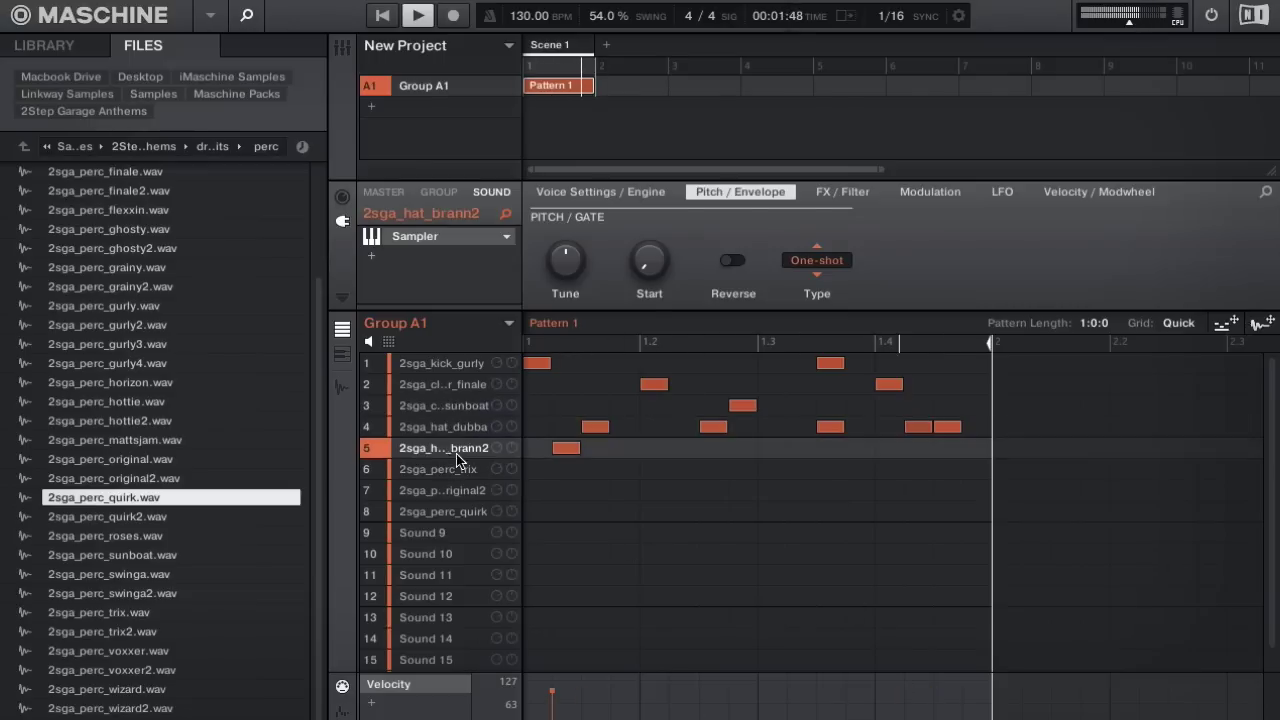
pyautogui.click(797, 448)
pyautogui.click(745, 448)
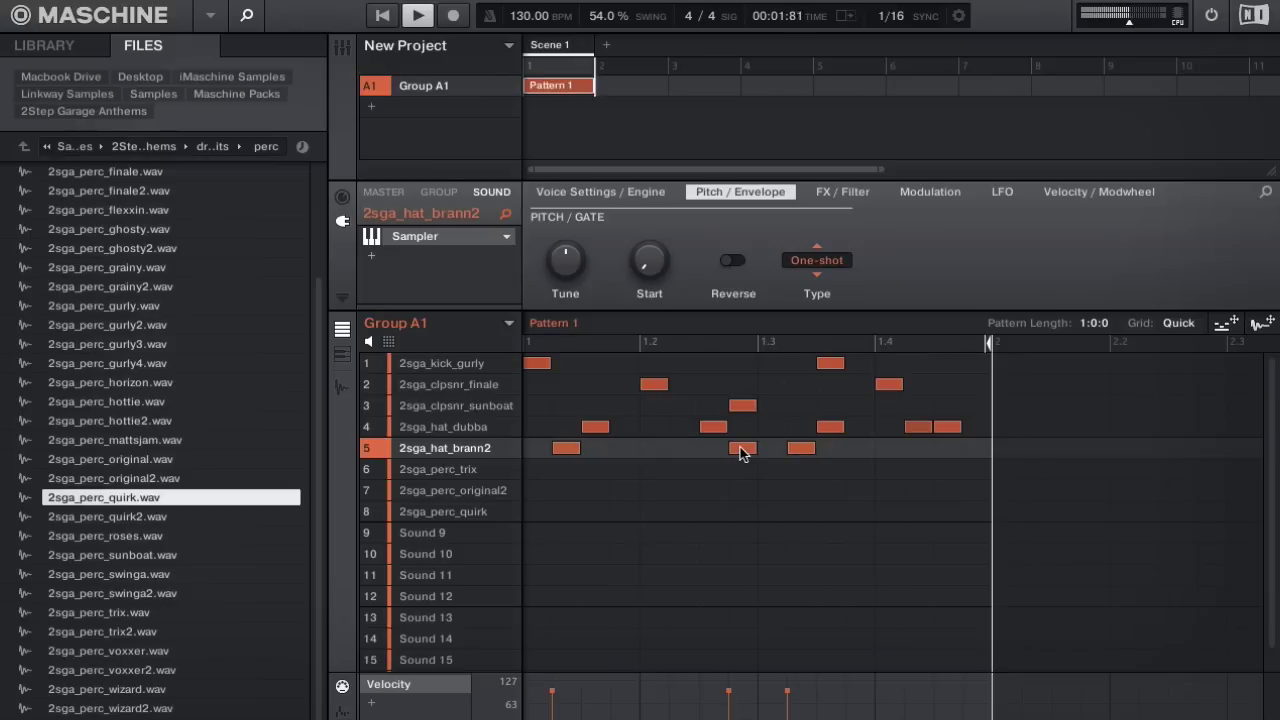
pyautogui.click(742, 449)
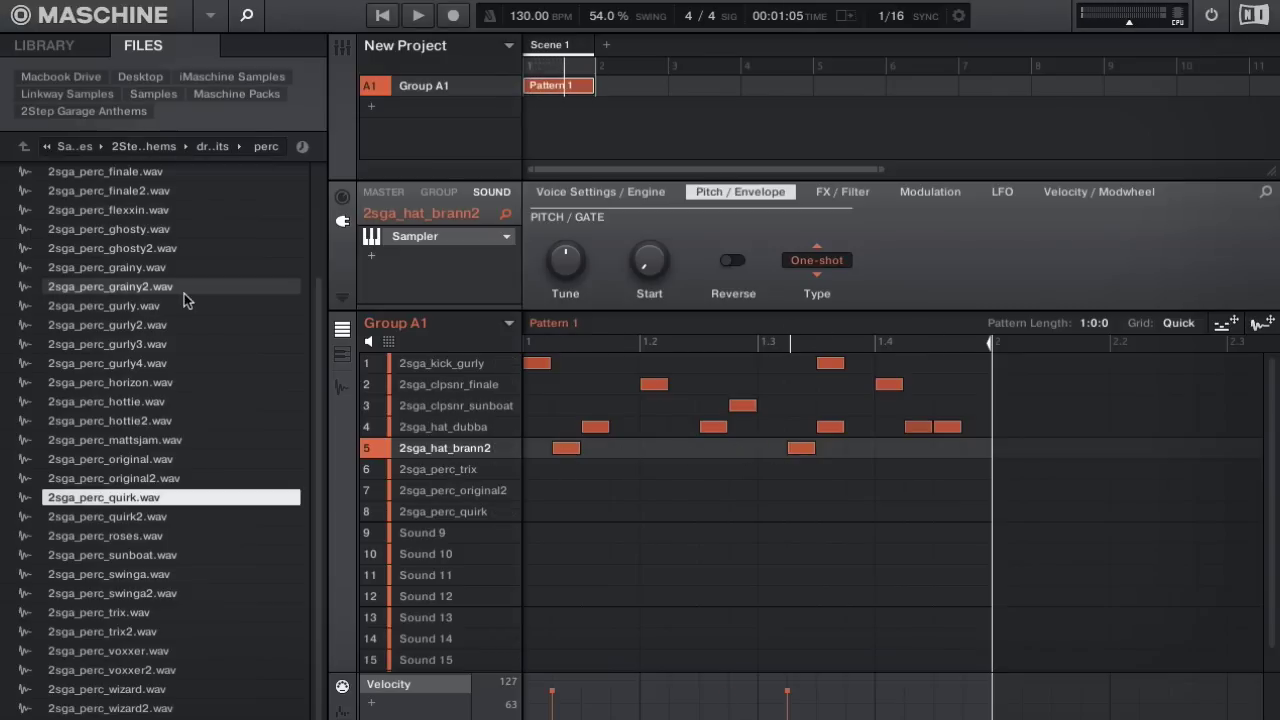
# Step: Open the hats sample folder and try flexxin2, galdem2, ghosty, grainy, grainy3, gurly2 and gurly on sound 5 against the beat
pyautogui.click(22, 147)
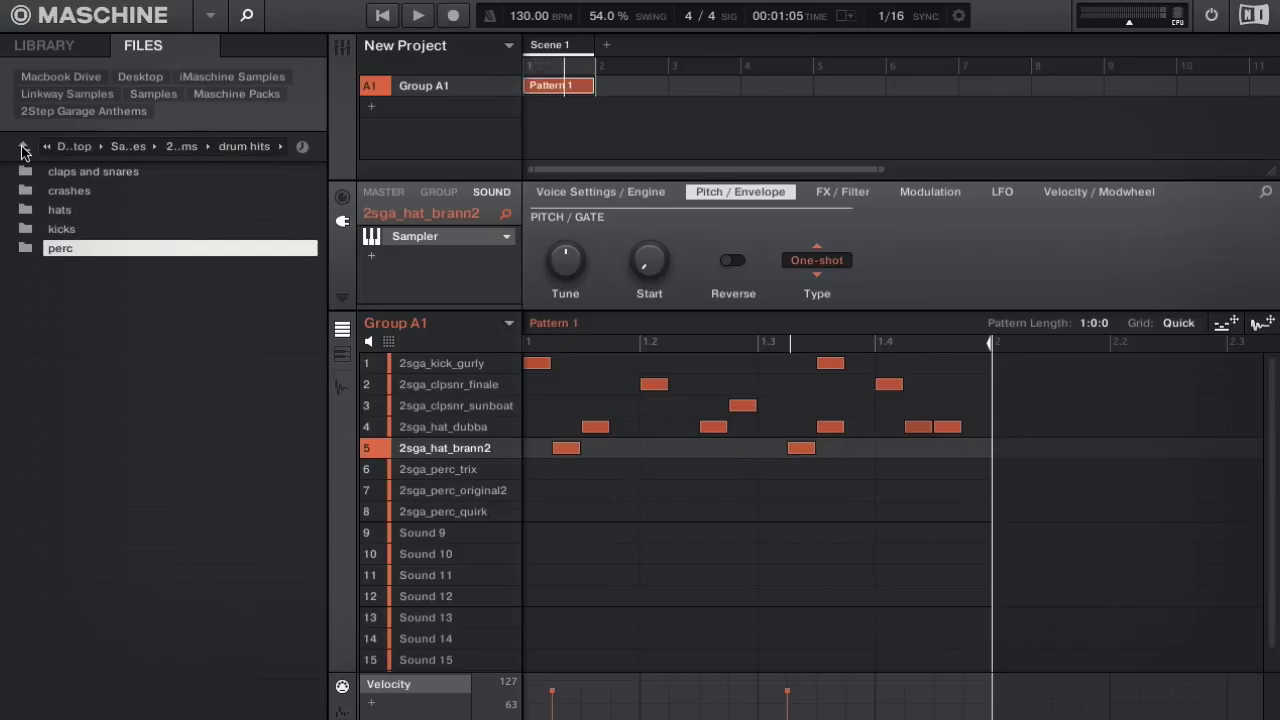
pyautogui.doubleClick(55, 209)
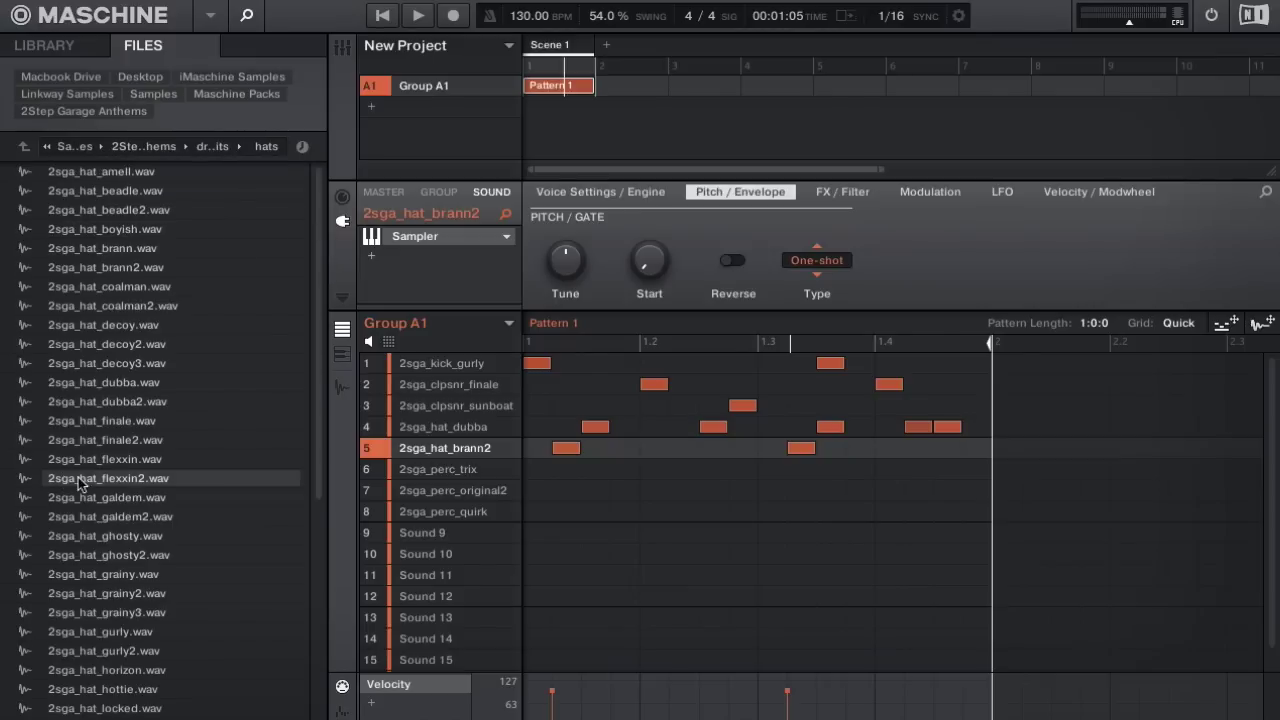
pyautogui.doubleClick(85, 479)
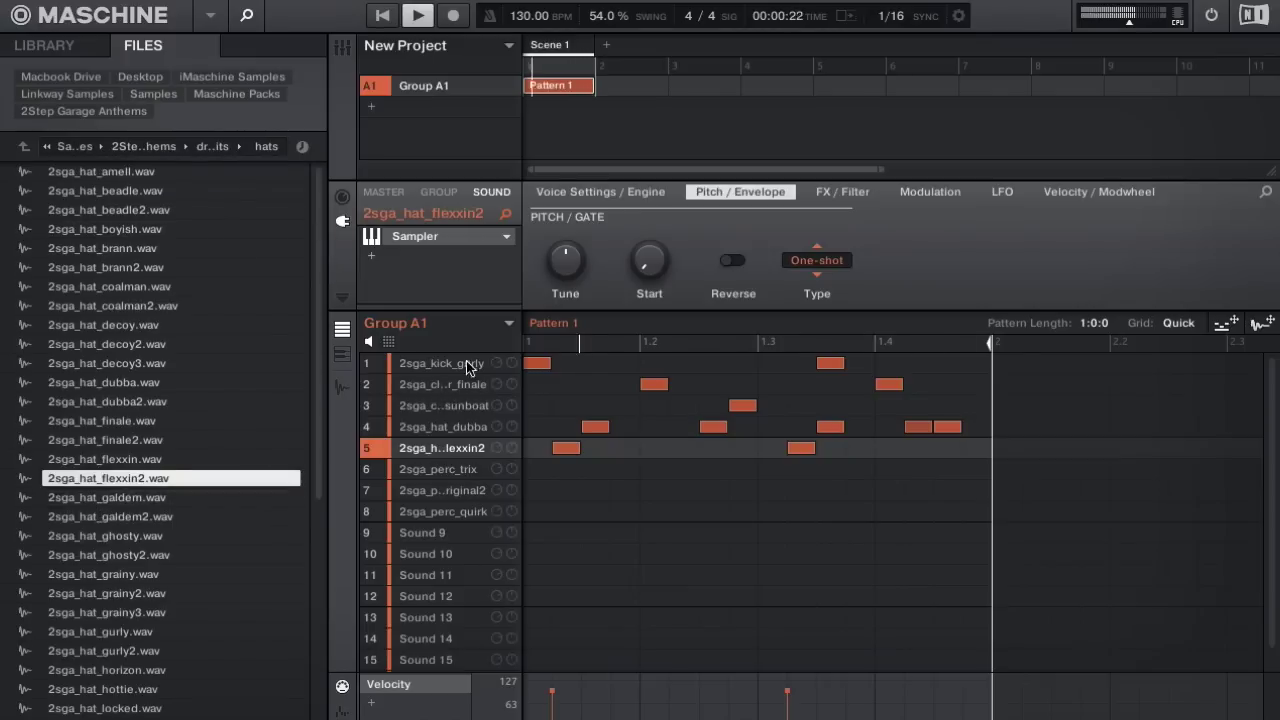
pyautogui.doubleClick(123, 514)
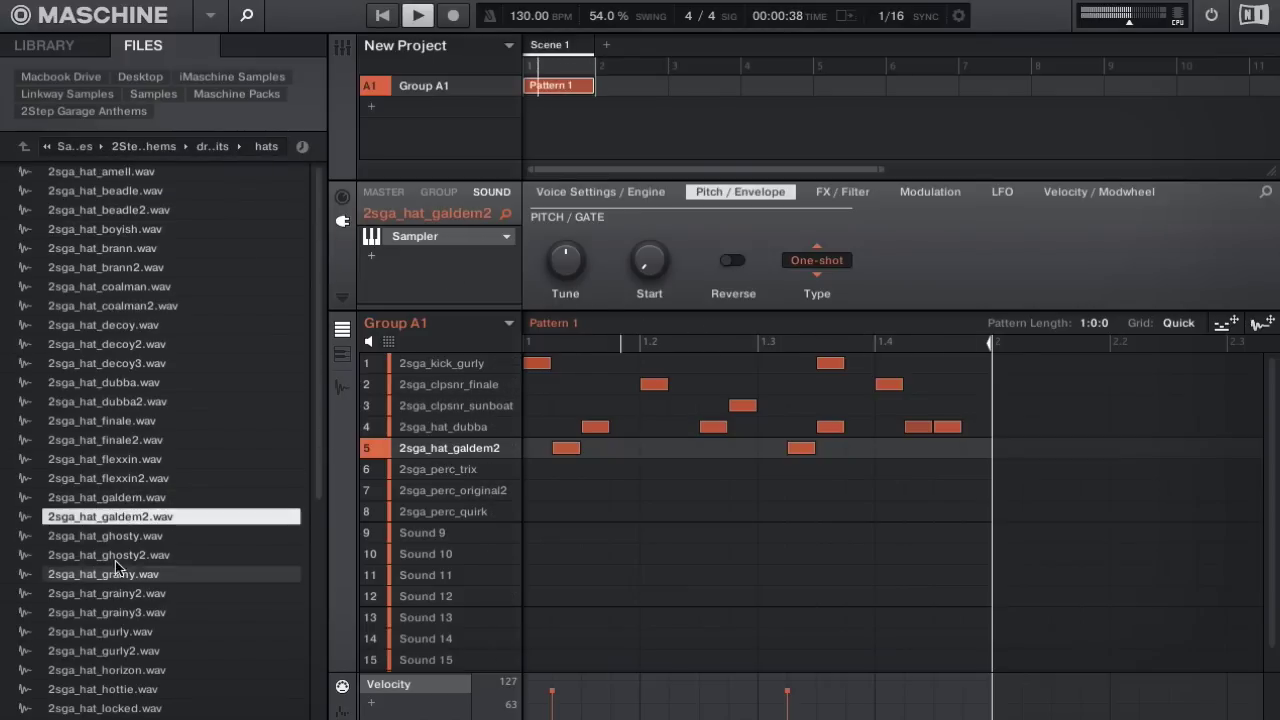
pyautogui.doubleClick(78, 536)
pyautogui.doubleClick(94, 576)
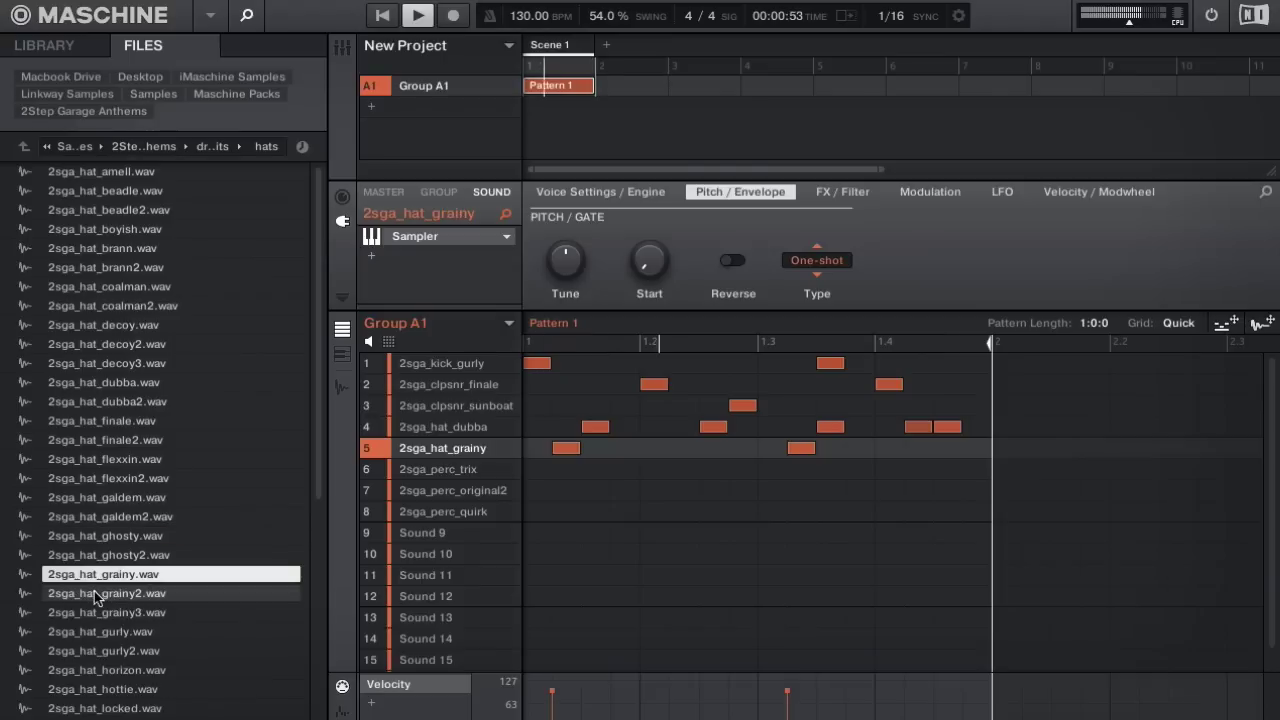
pyautogui.doubleClick(92, 612)
pyautogui.doubleClick(88, 632)
pyautogui.doubleClick(88, 654)
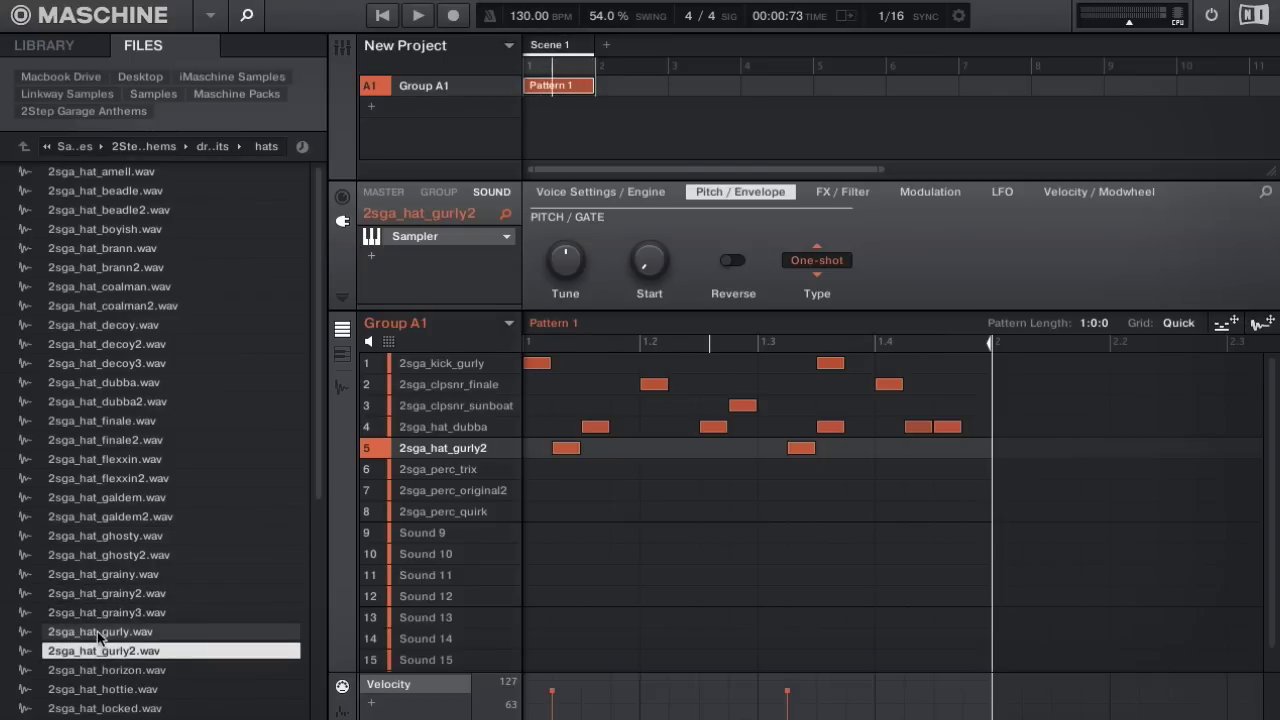
pyautogui.doubleClick(97, 631)
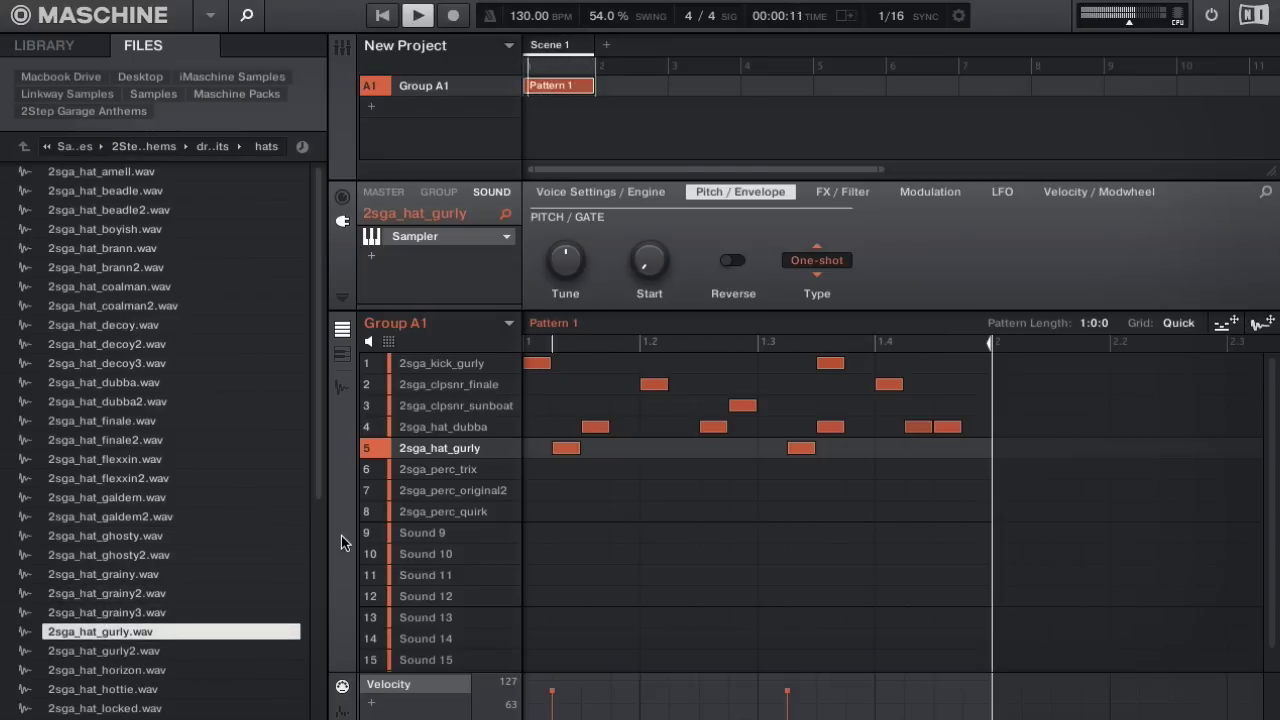
# Step: Audition further hats on sound 5, including 2sga_hat_mattsjam2, mattsjam, locked, hottie, galdem, decoy2 and decoy
pyautogui.scroll(-3, 101, 633)
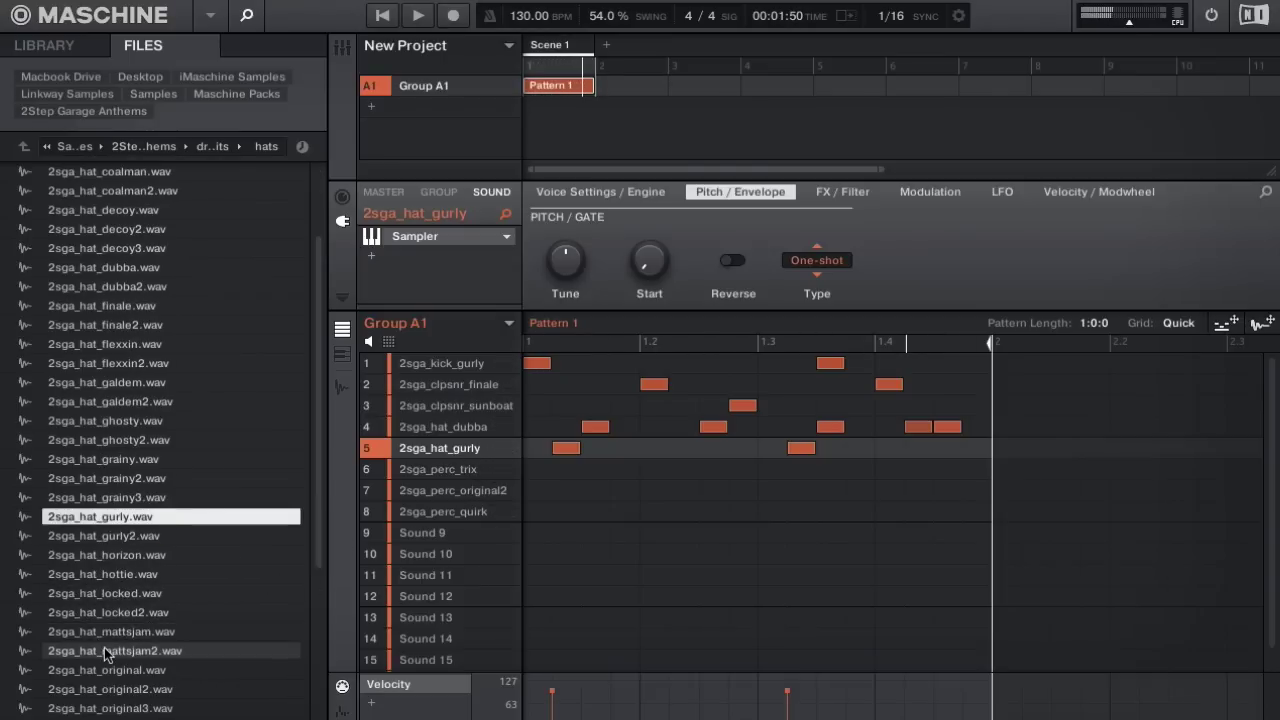
pyautogui.doubleClick(95, 651)
pyautogui.doubleClick(87, 631)
pyautogui.doubleClick(86, 593)
pyautogui.doubleClick(97, 572)
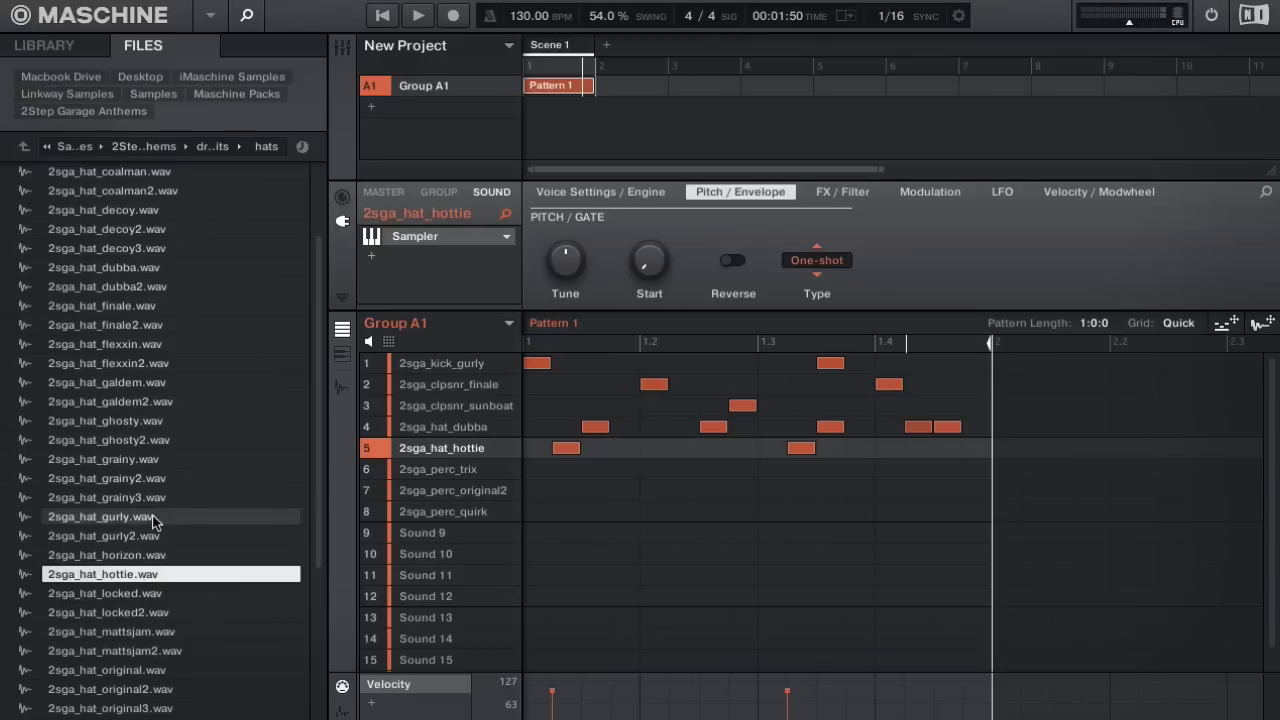
pyautogui.doubleClick(70, 384)
pyautogui.scroll(3, 77, 391)
pyautogui.doubleClick(128, 347)
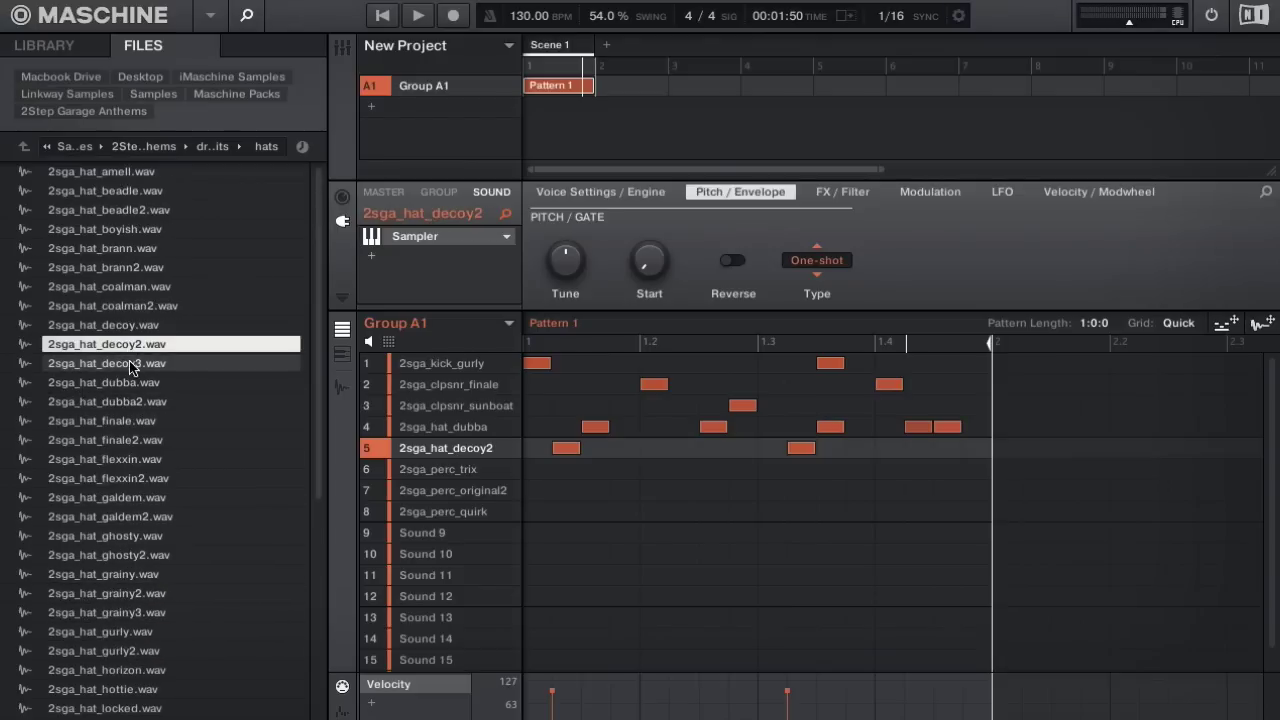
pyautogui.doubleClick(130, 326)
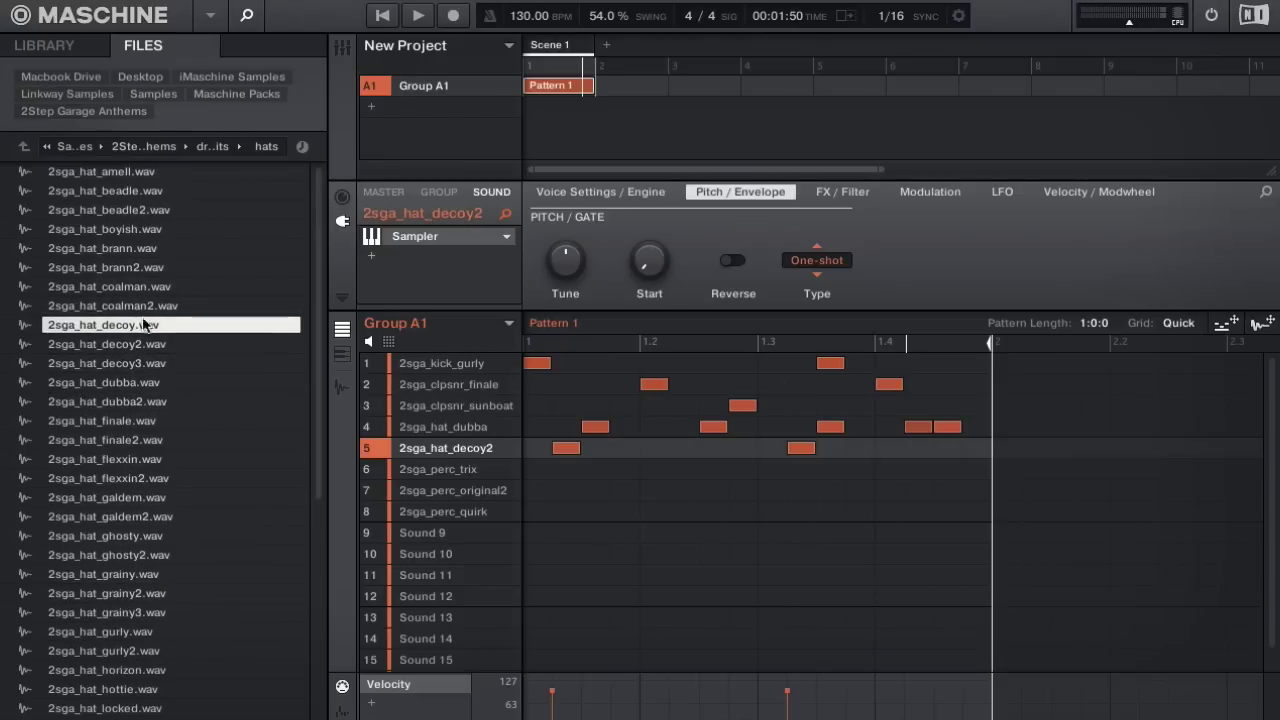
# Step: Compare the coalman, brann2, brann and boyish hats, load 2sga_hat_beadle2.wav on sound 5, and play the pattern
pyautogui.doubleClick(110, 286)
pyautogui.doubleClick(105, 266)
pyautogui.doubleClick(79, 250)
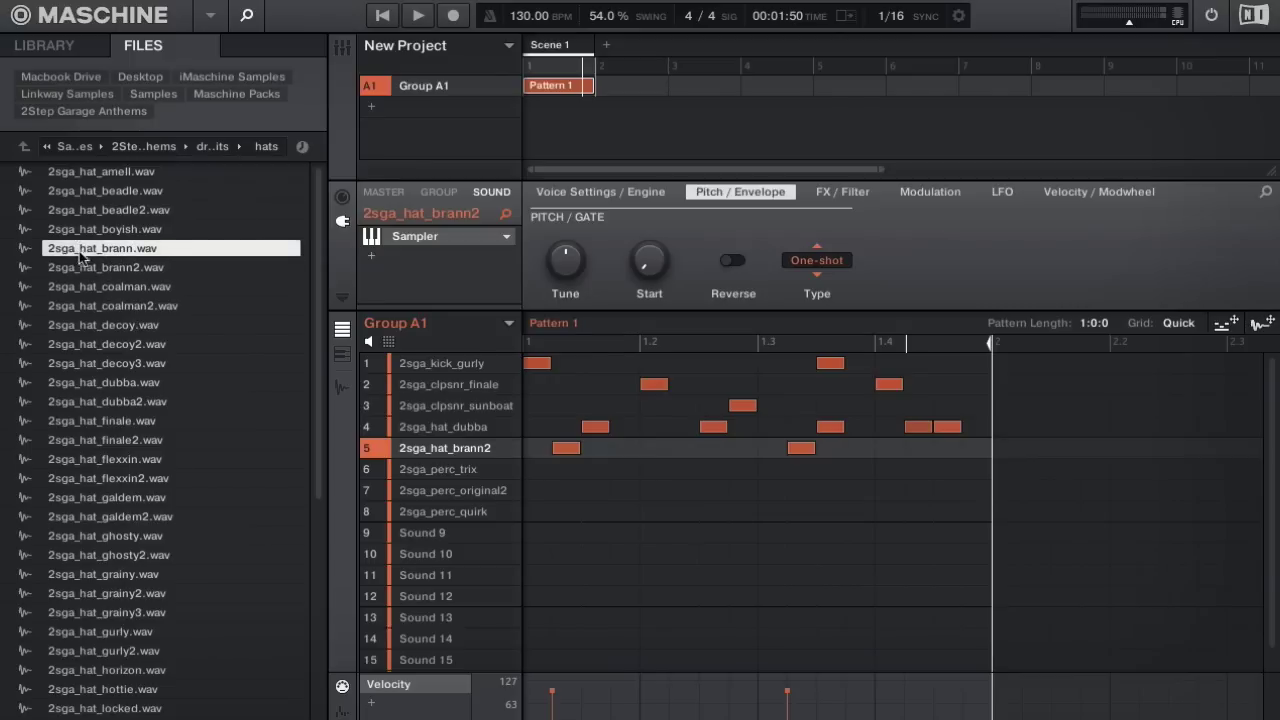
pyautogui.doubleClick(82, 286)
pyautogui.doubleClick(100, 230)
pyautogui.doubleClick(104, 212)
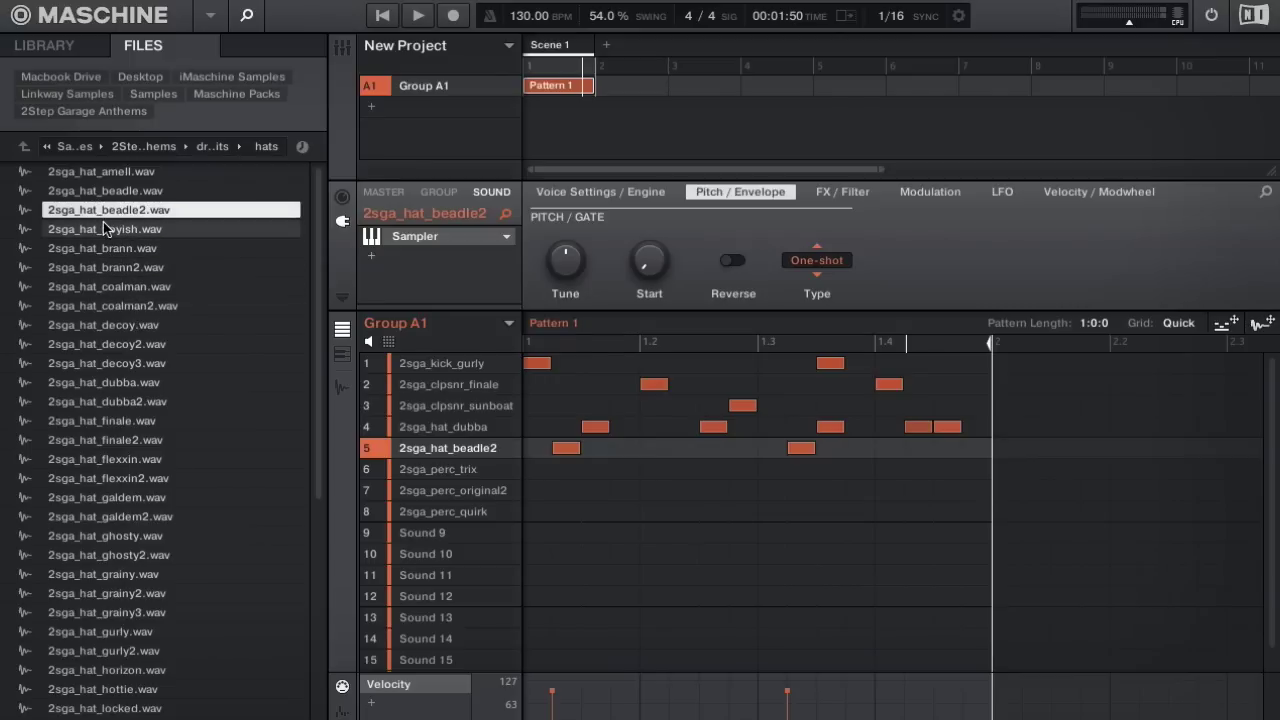
pyautogui.press('space')
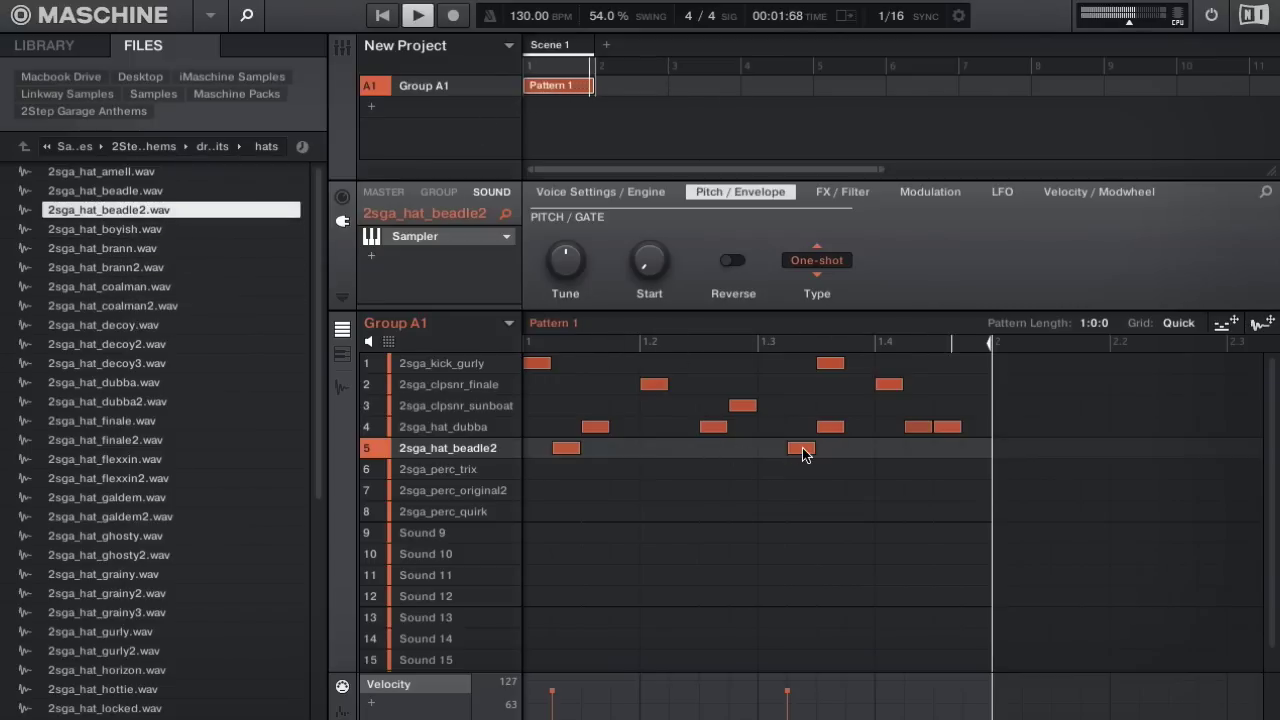
# Step: Add a 2sga_hat_beadle2 note on beat 3's first sixteenth, lower the following note's velocity to about 65, and stop playback
pyautogui.click(775, 448)
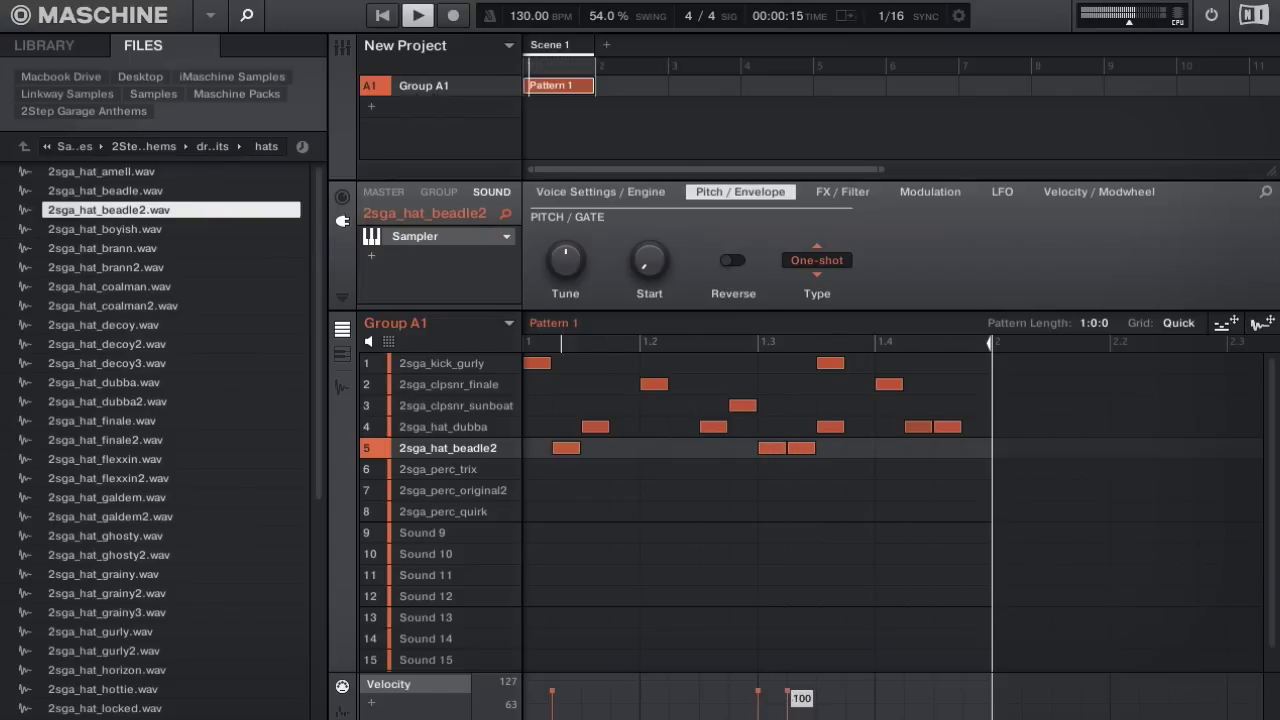
pyautogui.moveTo(788, 692); pyautogui.dragTo(788, 704)
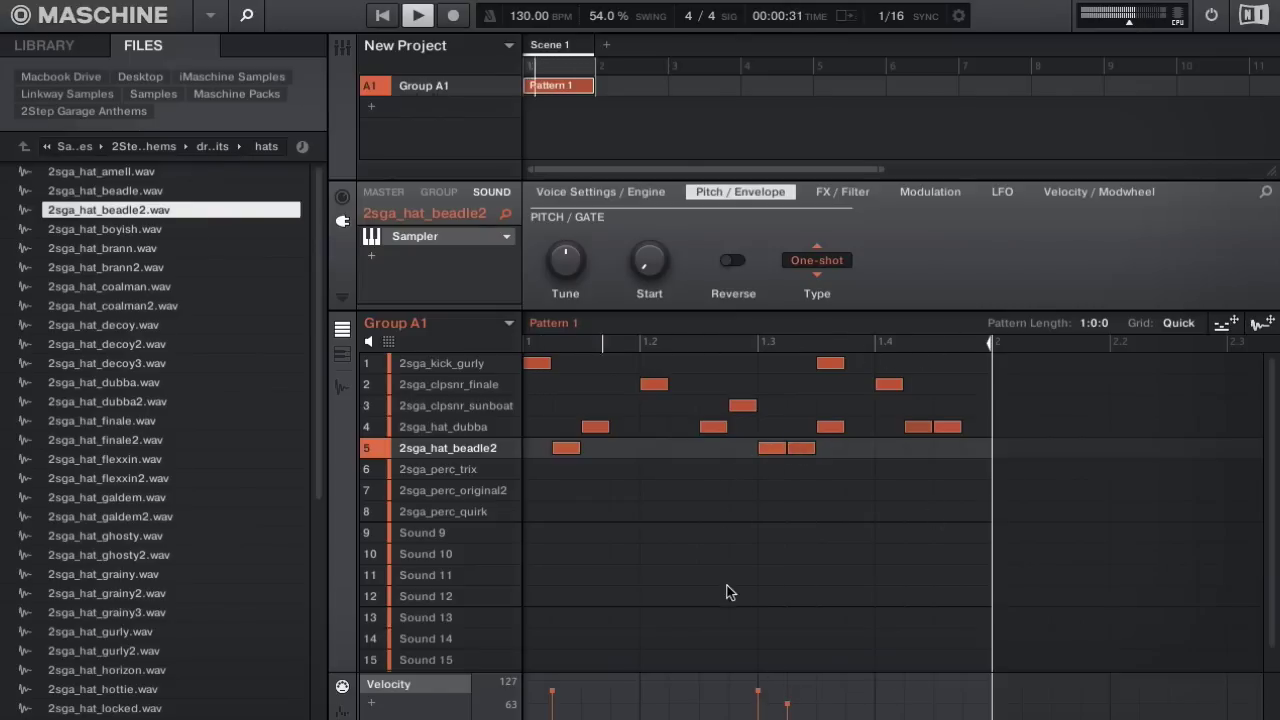
pyautogui.press('space')
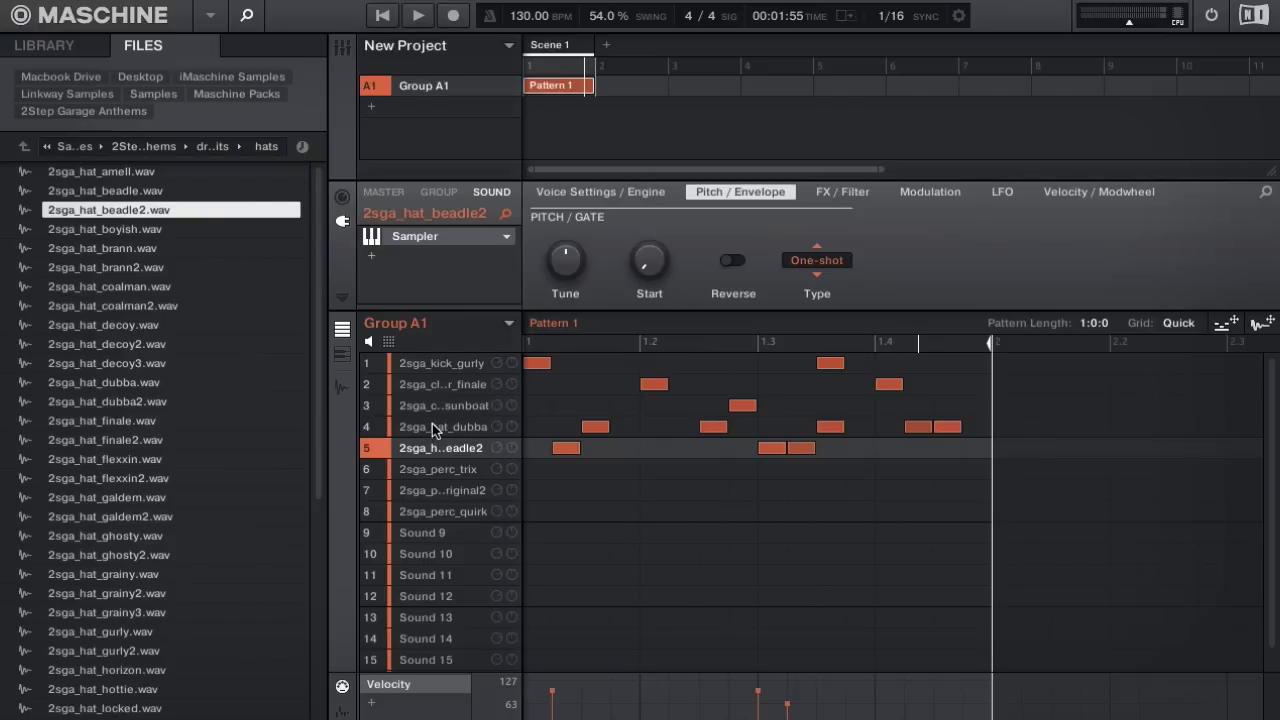
# Step: Isolate the 2sga_hat_dubba and 2sga_hat_beadle2 sounds by muting all others, and listen to the hat pattern alone
pyautogui.click(368, 424)
pyautogui.rightClick(369, 440)
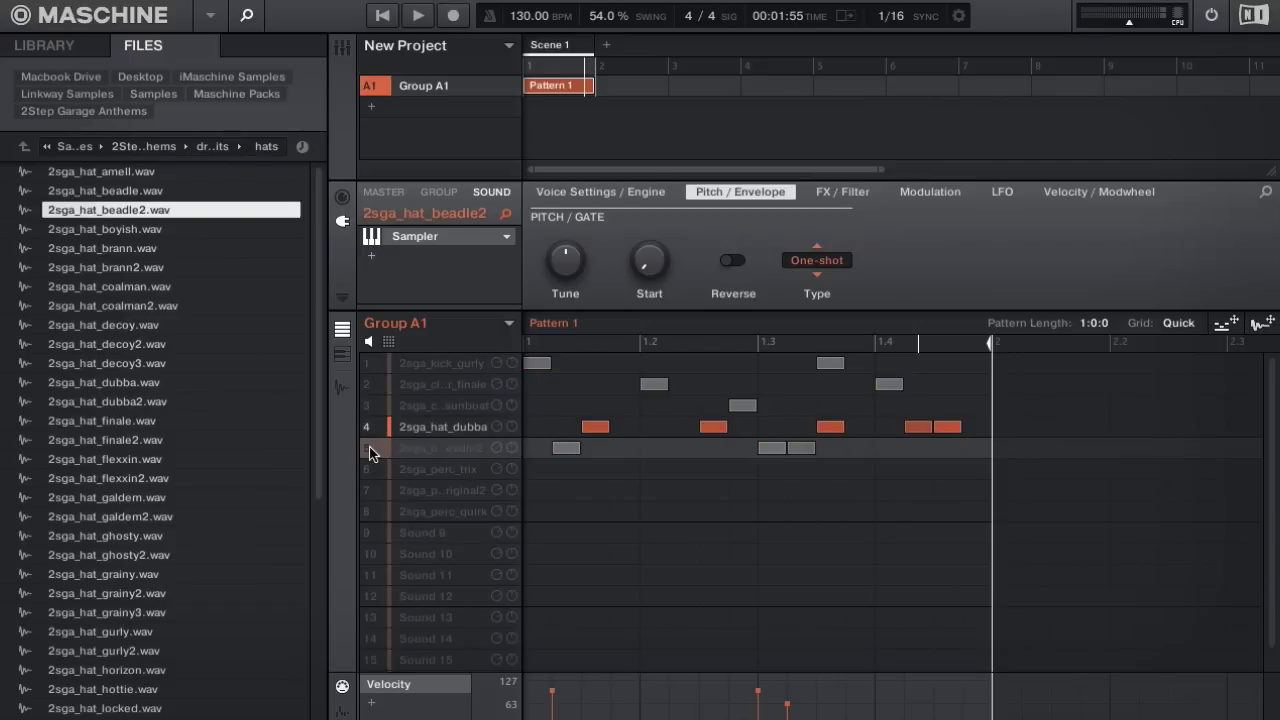
pyautogui.click(369, 431)
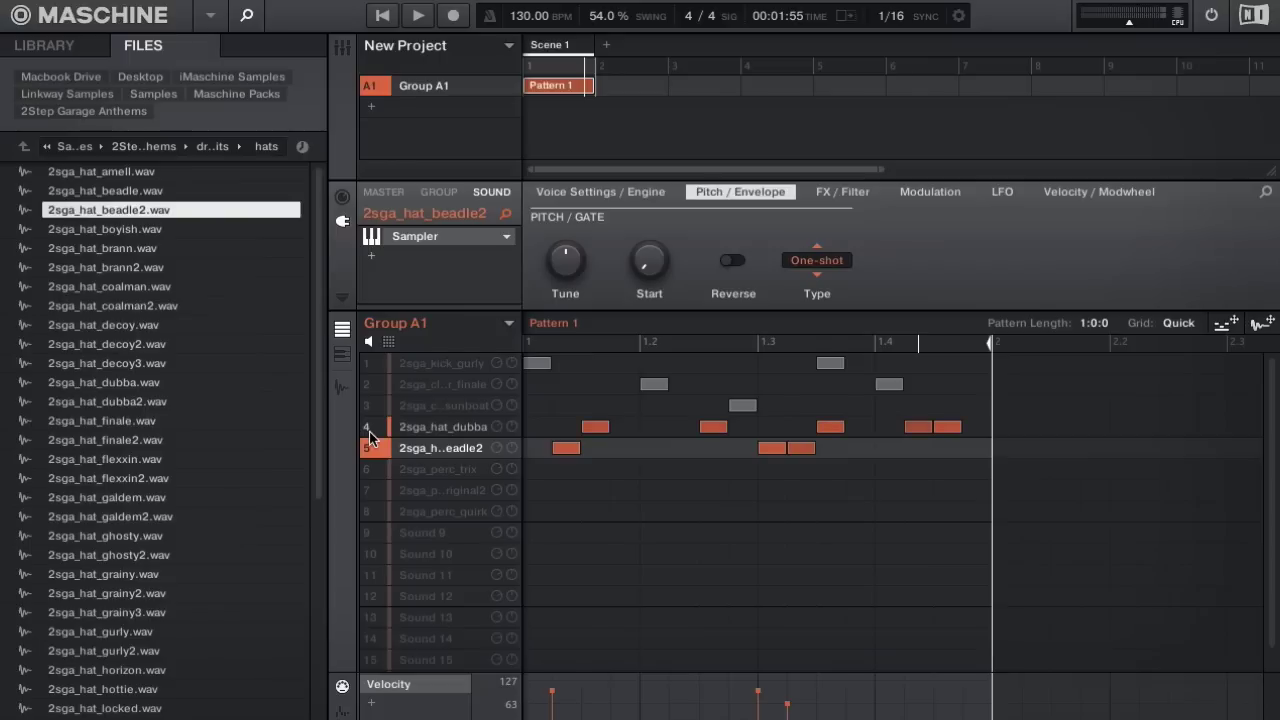
pyautogui.press('space')
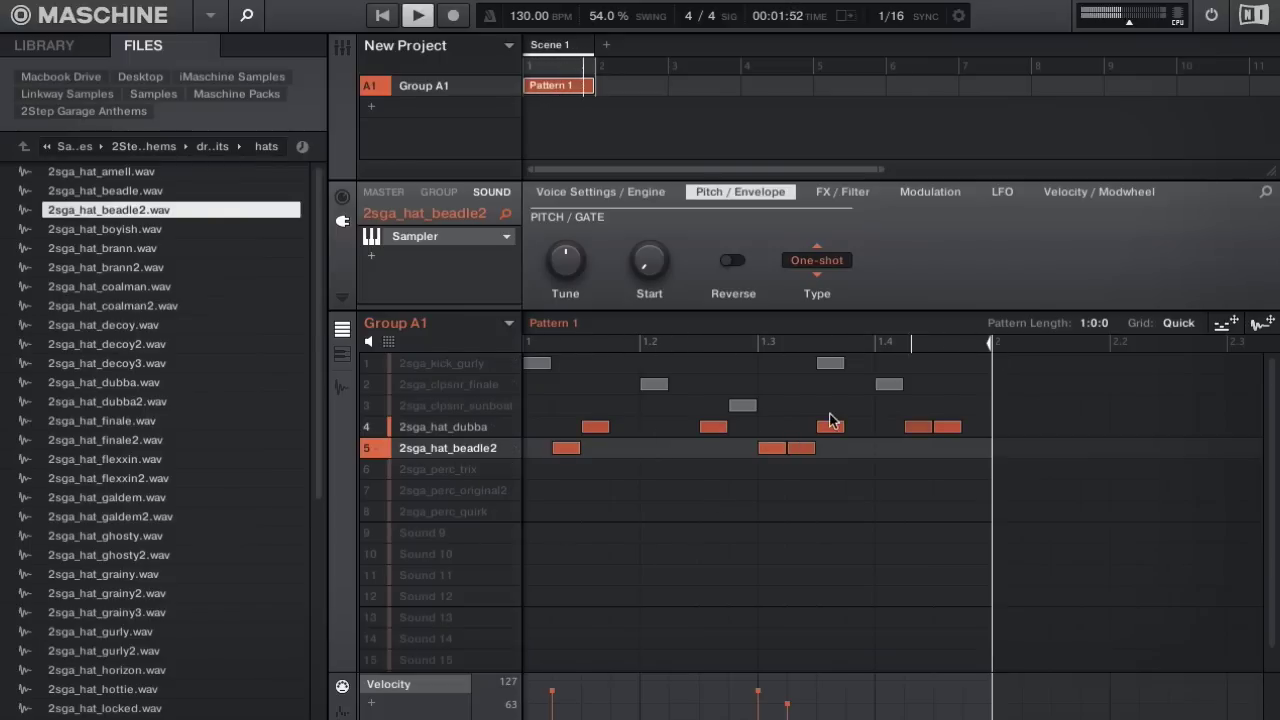
pyautogui.press('space')
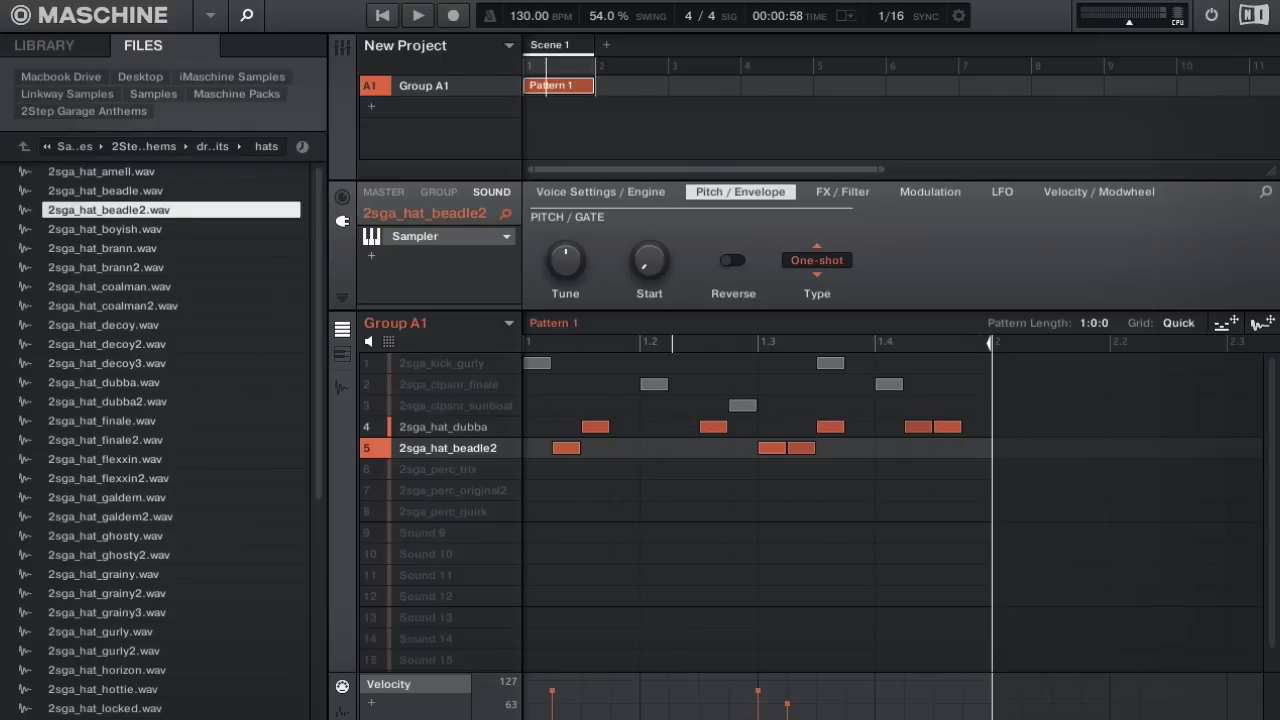
# Step: Extend Pattern 1 to a length of 2:0:0, duplicate all bar 1 notes into bar 2, and start playback
pyautogui.moveTo(848, 338); pyautogui.dragTo(1180, 344)
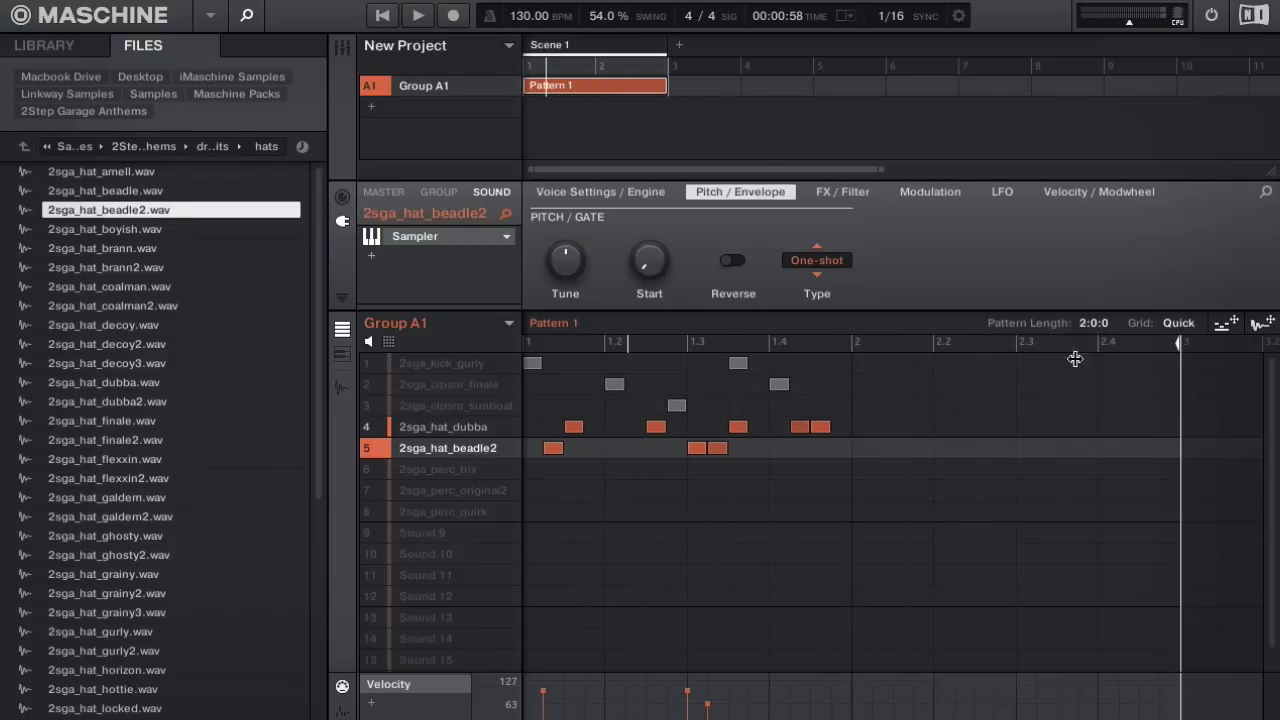
pyautogui.moveTo(890, 478); pyautogui.dragTo(329, 277)
pyautogui.moveTo(530, 366); pyautogui.dragTo(838, 350)
pyautogui.press('space')
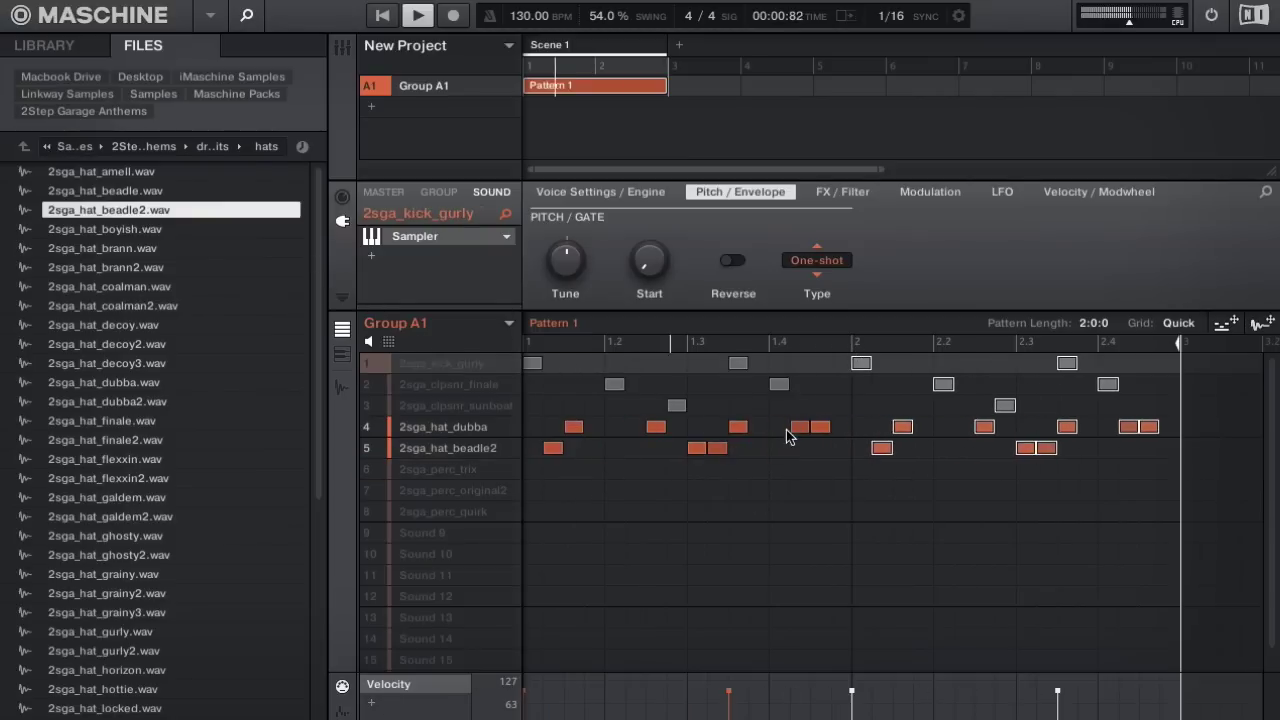
# Step: In bar 2's beat 2, add 2sga_hat_beadle2 on the first sixteenth and a lower-velocity 2sga_hat_dubba on the fourth sixteenth
pyautogui.click(913, 492)
pyautogui.click(948, 450)
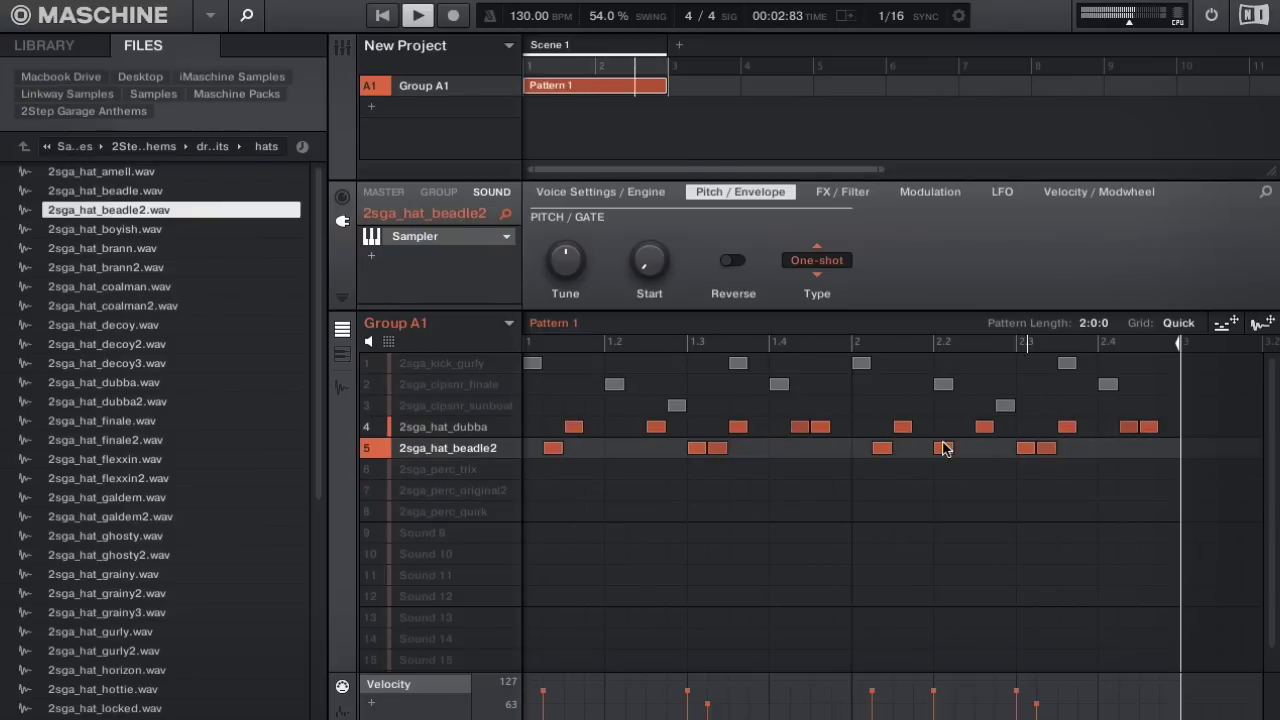
pyautogui.click(963, 434)
pyautogui.click(1003, 427)
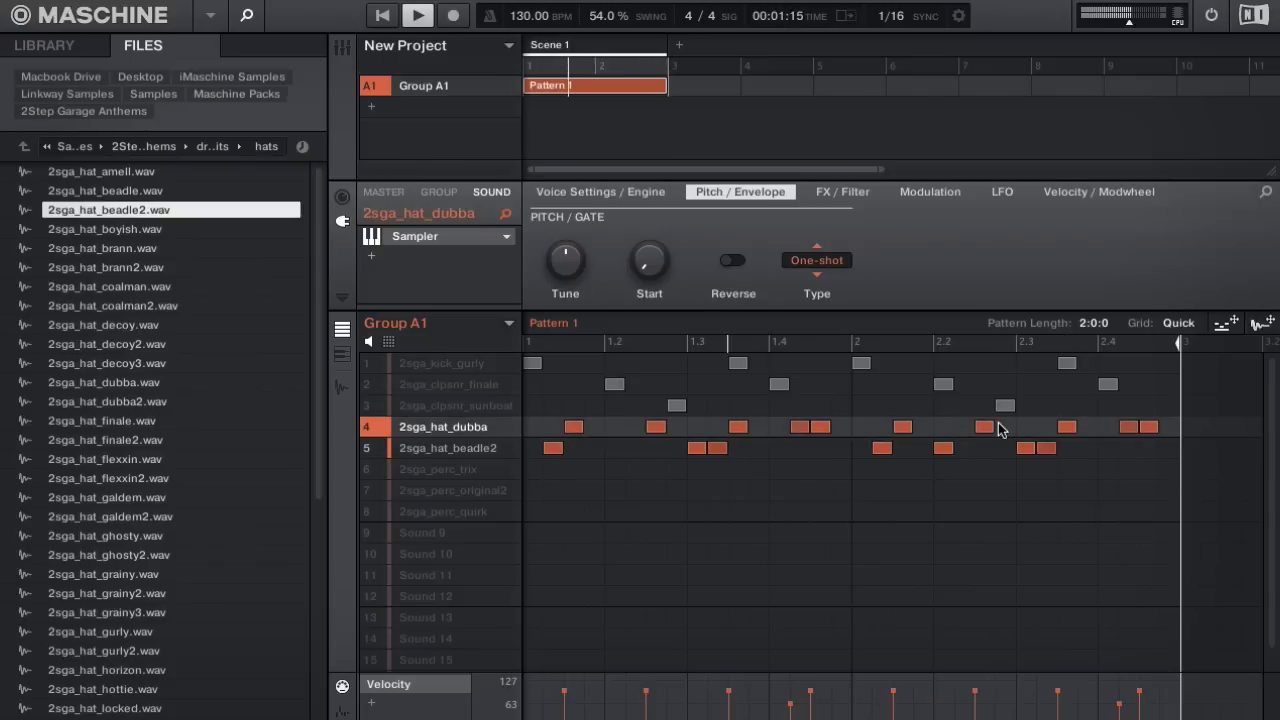
pyautogui.moveTo(996, 688); pyautogui.dragTo(1000, 712)
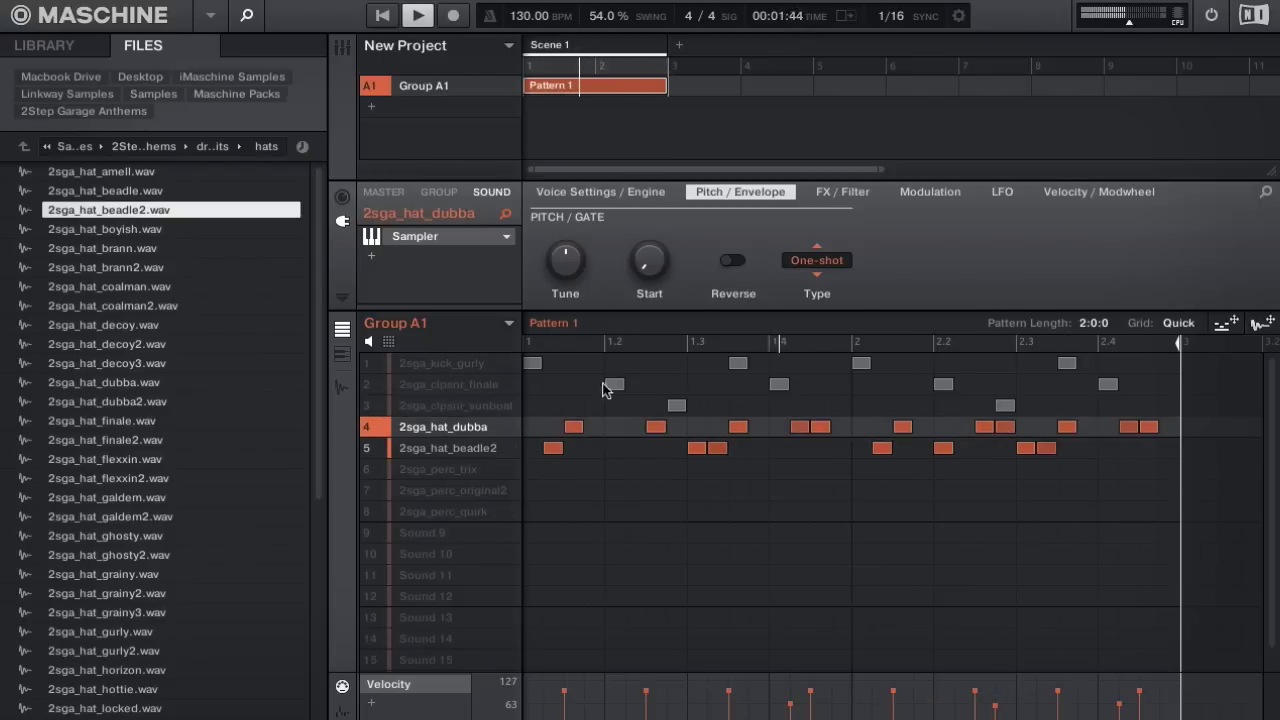
# Step: Unmute 2sga_kick_gurly, add a kick on the fourth sixteenth of bar 2's beat 1 at velocity 66, and replay the pattern
pyautogui.click(368, 364)
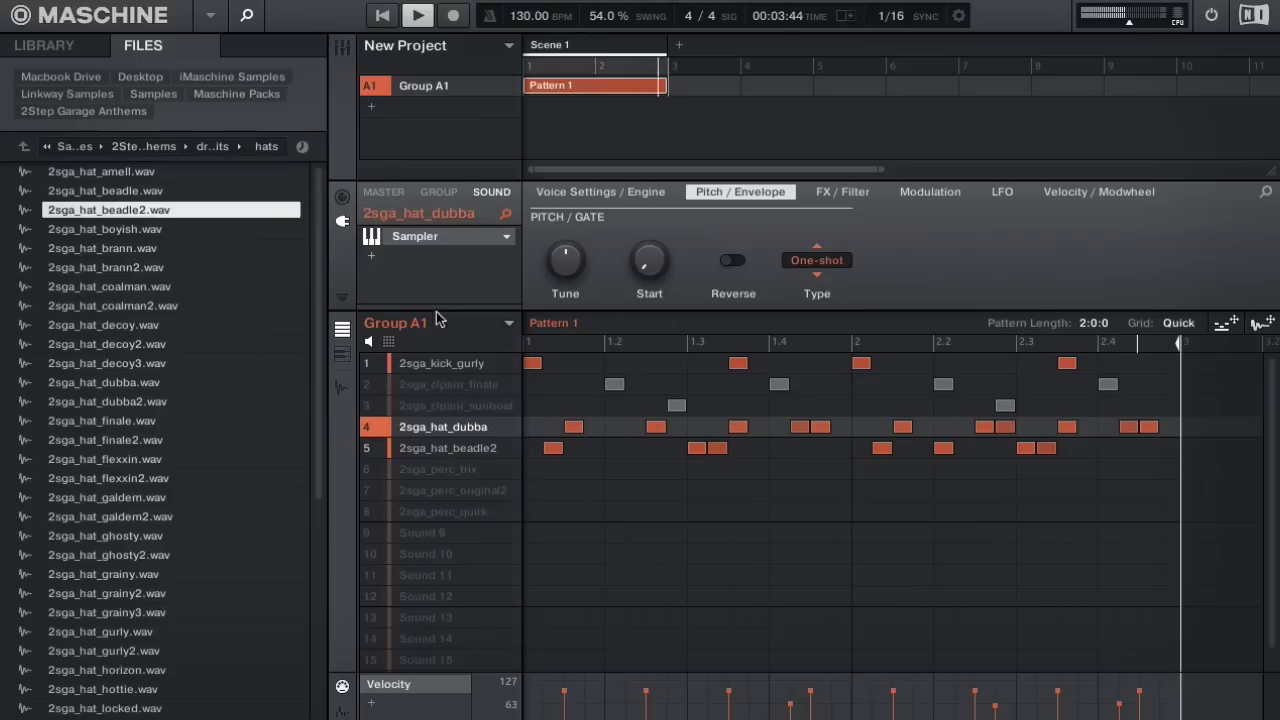
pyautogui.click(922, 363)
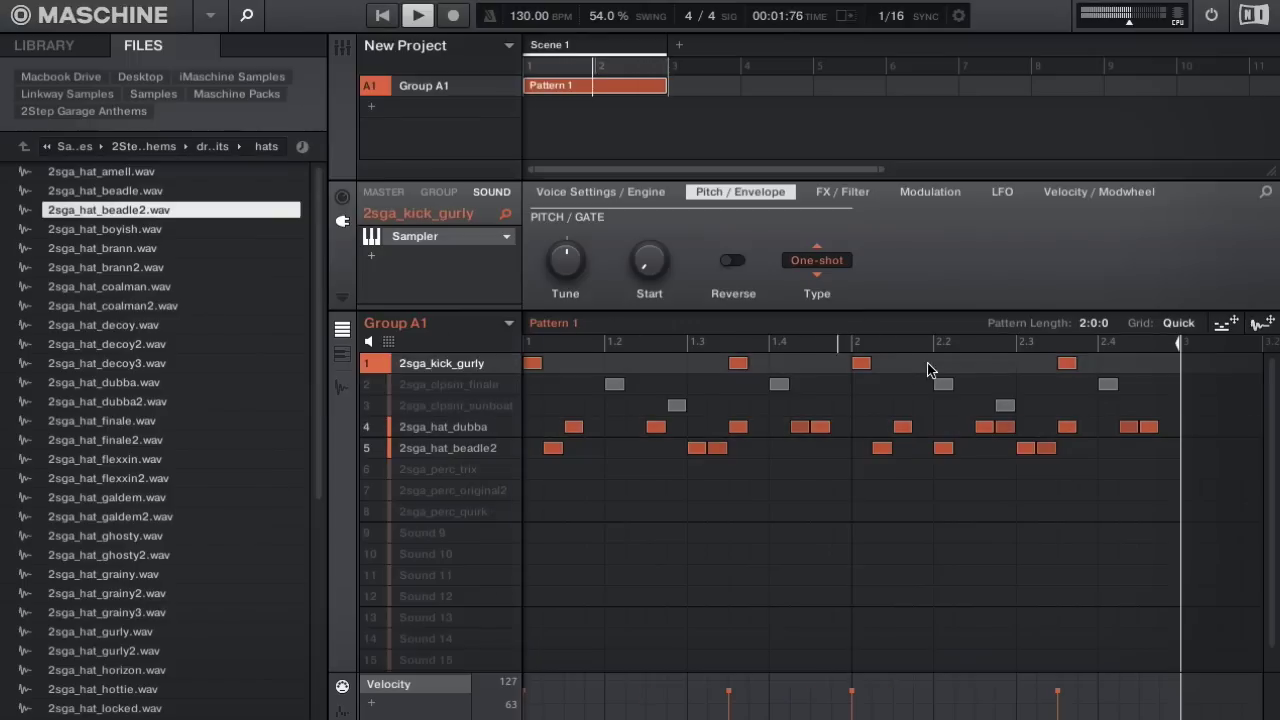
pyautogui.moveTo(920, 714)
pyautogui.mouseDown()
pyautogui.moveTo(913, 697)
pyautogui.moveTo(918, 706)
pyautogui.mouseUp()
pyautogui.press('space')
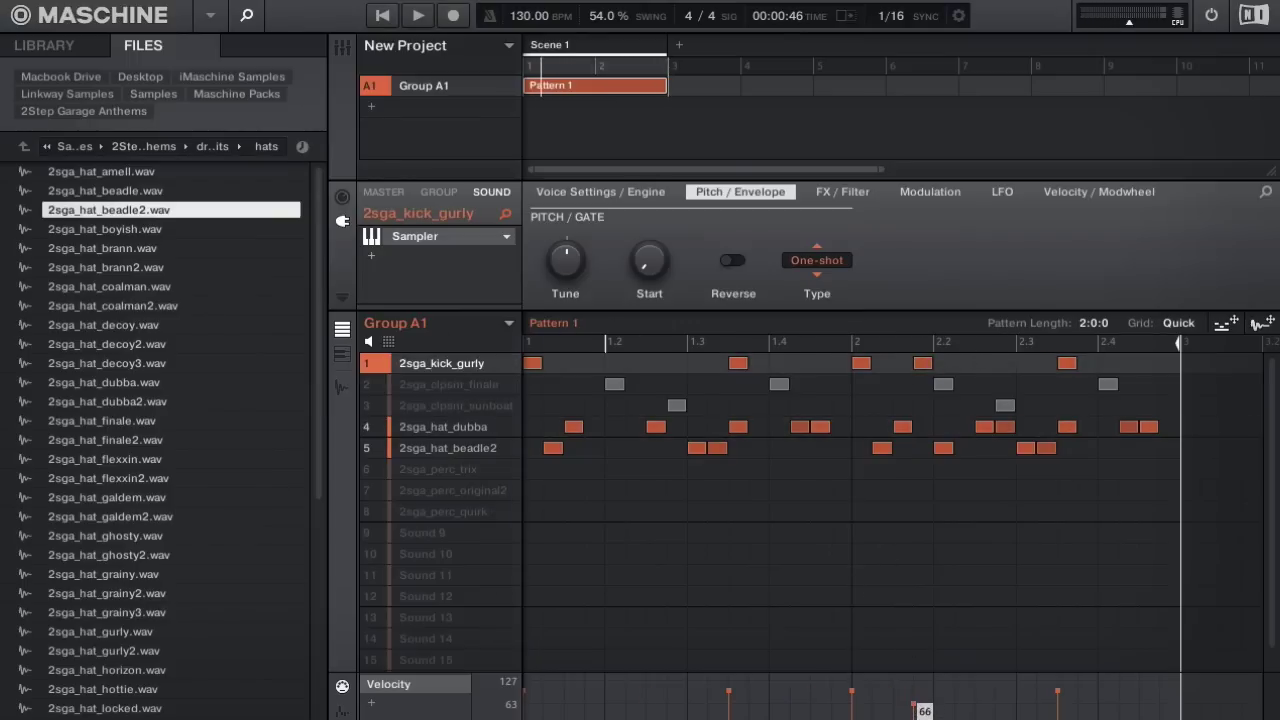
pyautogui.press('space')
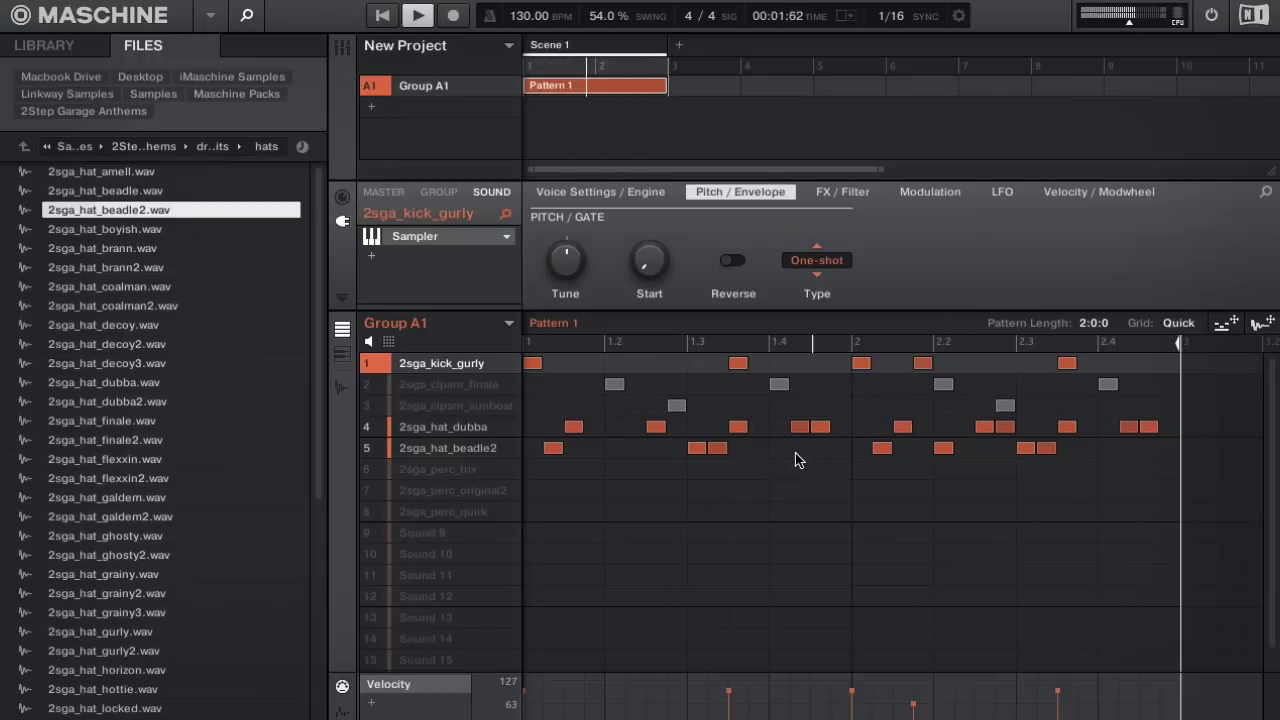
# Step: Unmute 2sga_clpsnr_sunboat and add a low-velocity note on the third sixteenth of bar 2's beat 2
pyautogui.click(367, 406)
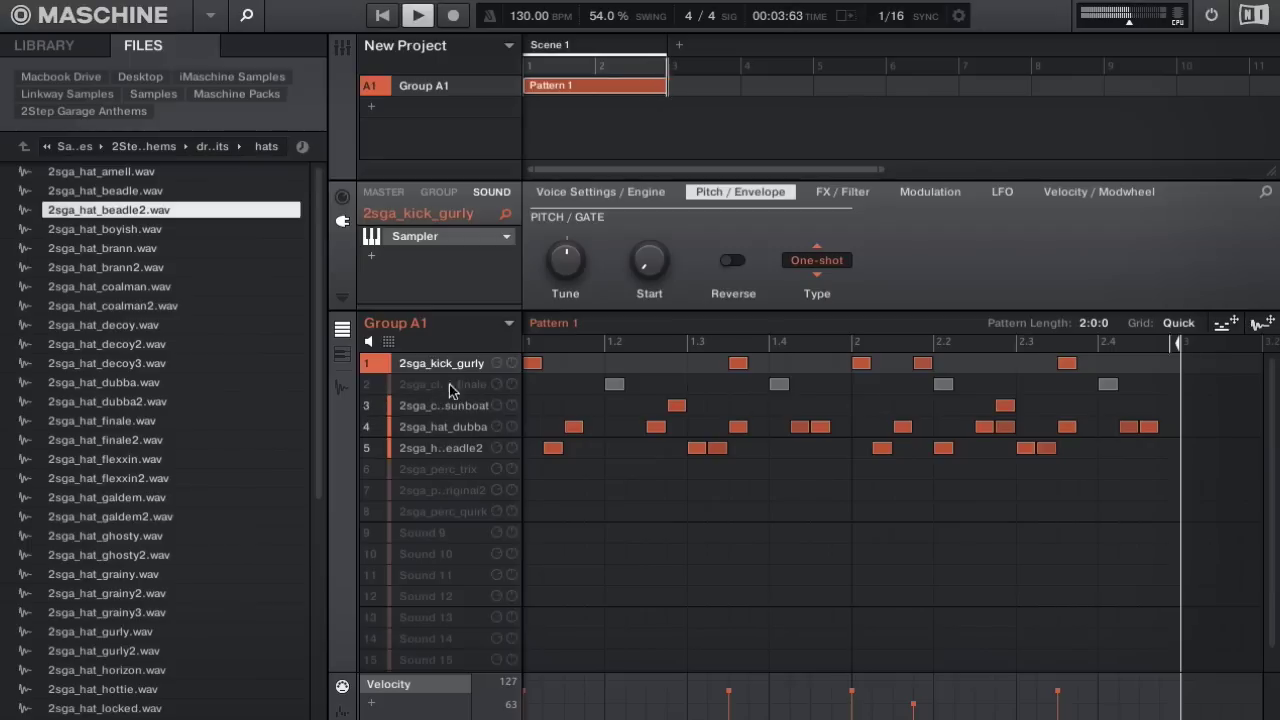
pyautogui.click(983, 406)
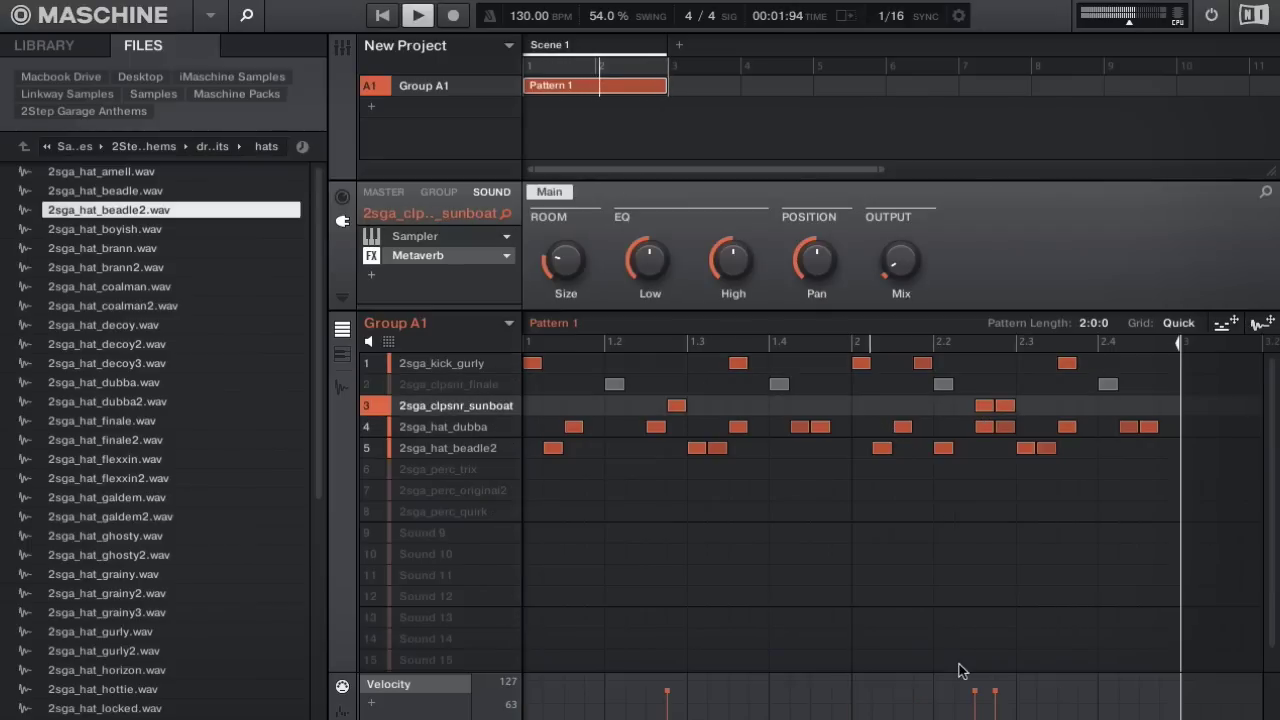
pyautogui.moveTo(976, 690); pyautogui.dragTo(976, 711)
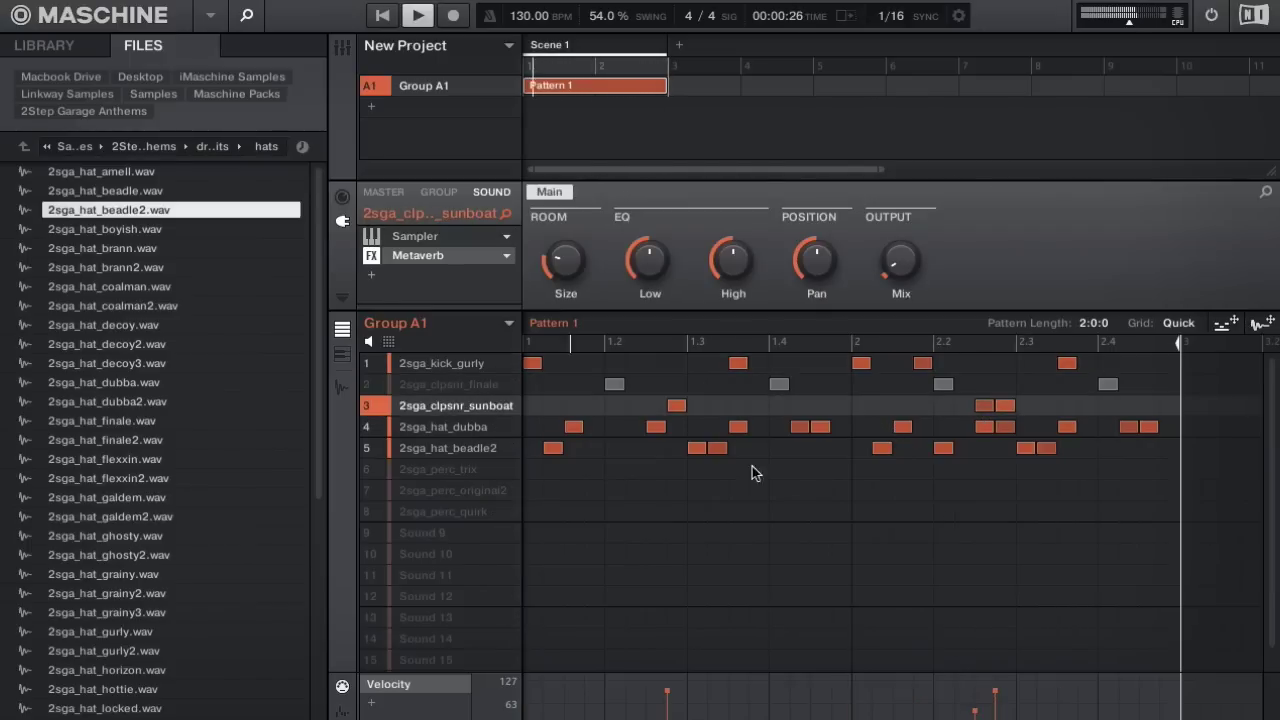
# Step: Raise the pitch of the new quiet 2sga_clpsnr_sunboat note slightly in the piano roll and increase its velocity to about 63
pyautogui.click(342, 355)
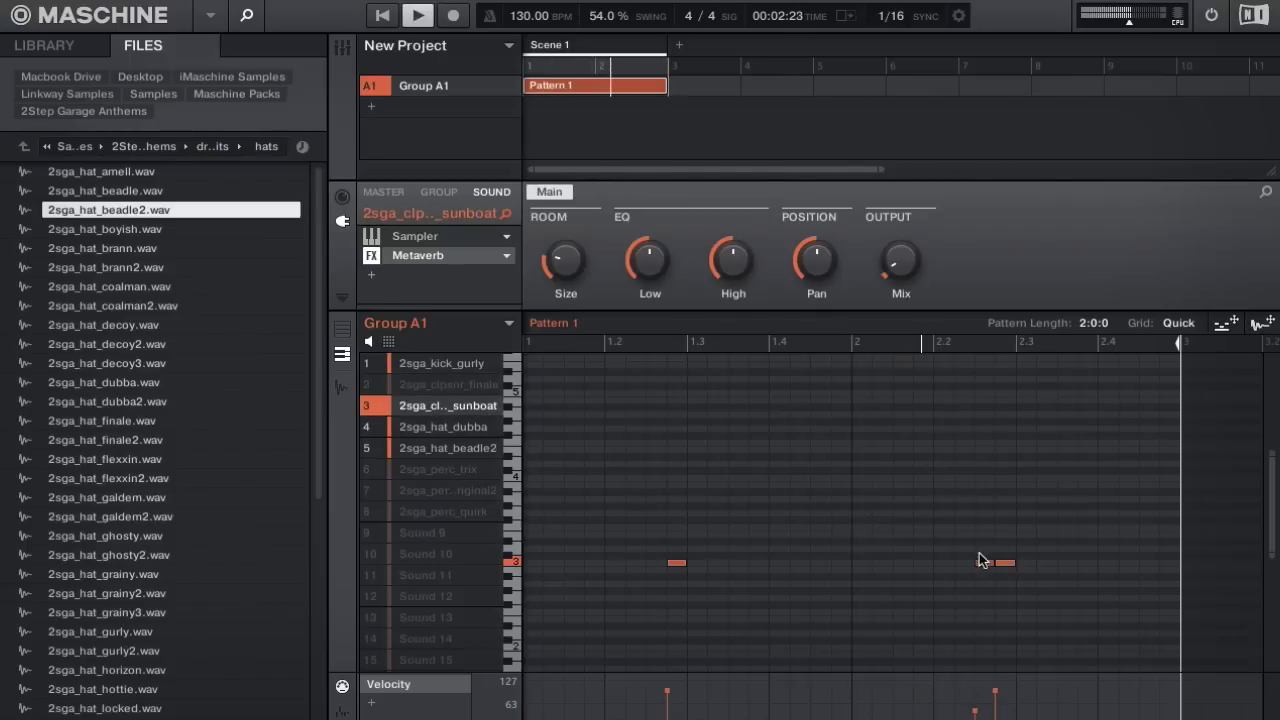
pyautogui.moveTo(986, 562); pyautogui.dragTo(986, 534)
pyautogui.moveTo(976, 711); pyautogui.dragTo(986, 700)
pyautogui.moveTo(990, 539); pyautogui.dragTo(991, 557)
pyautogui.click(342, 329)
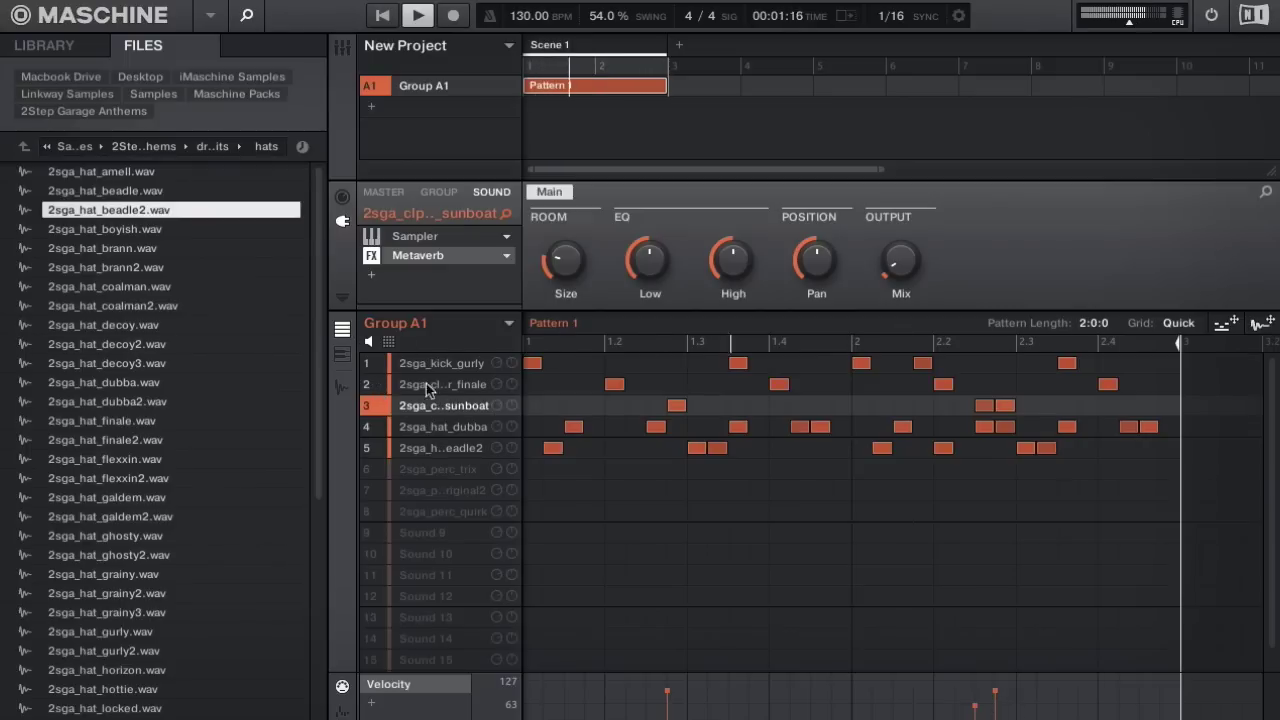
# Step: Try a different Sampler tuning on 2sga_clpsnr_finale while the pattern plays
pyautogui.click(435, 385)
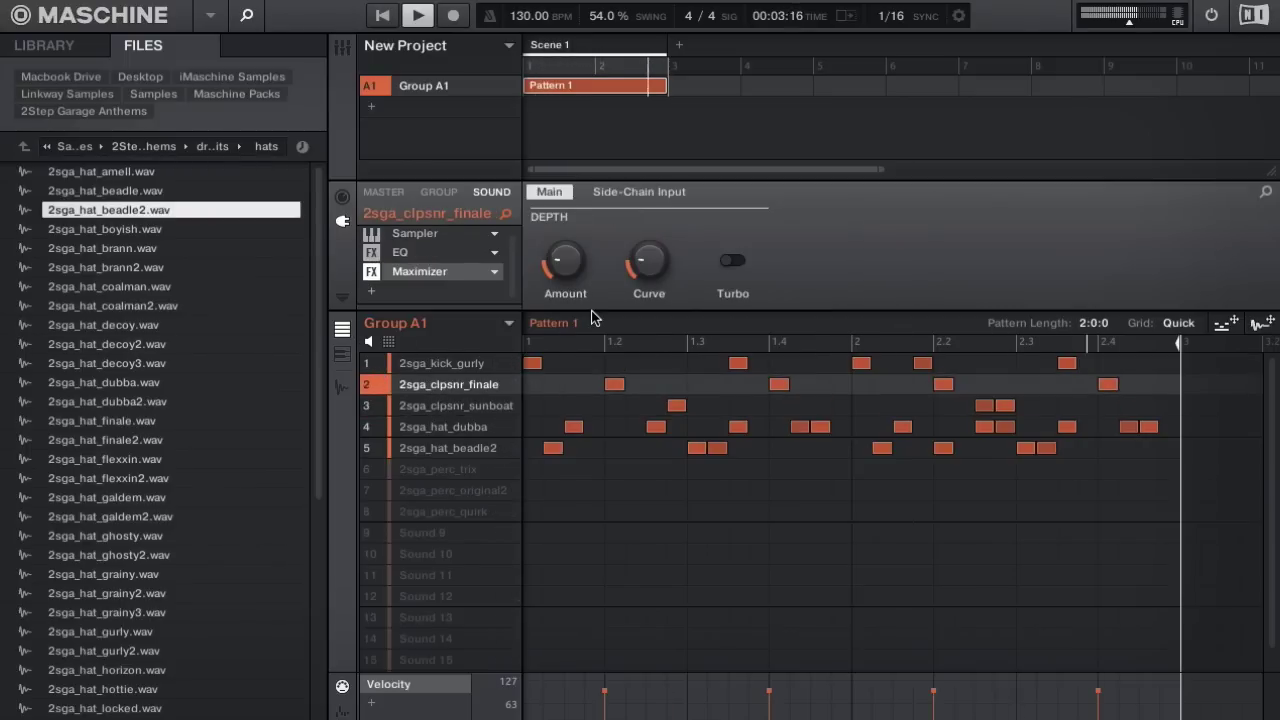
pyautogui.scroll(1, 468, 257)
pyautogui.click(434, 240)
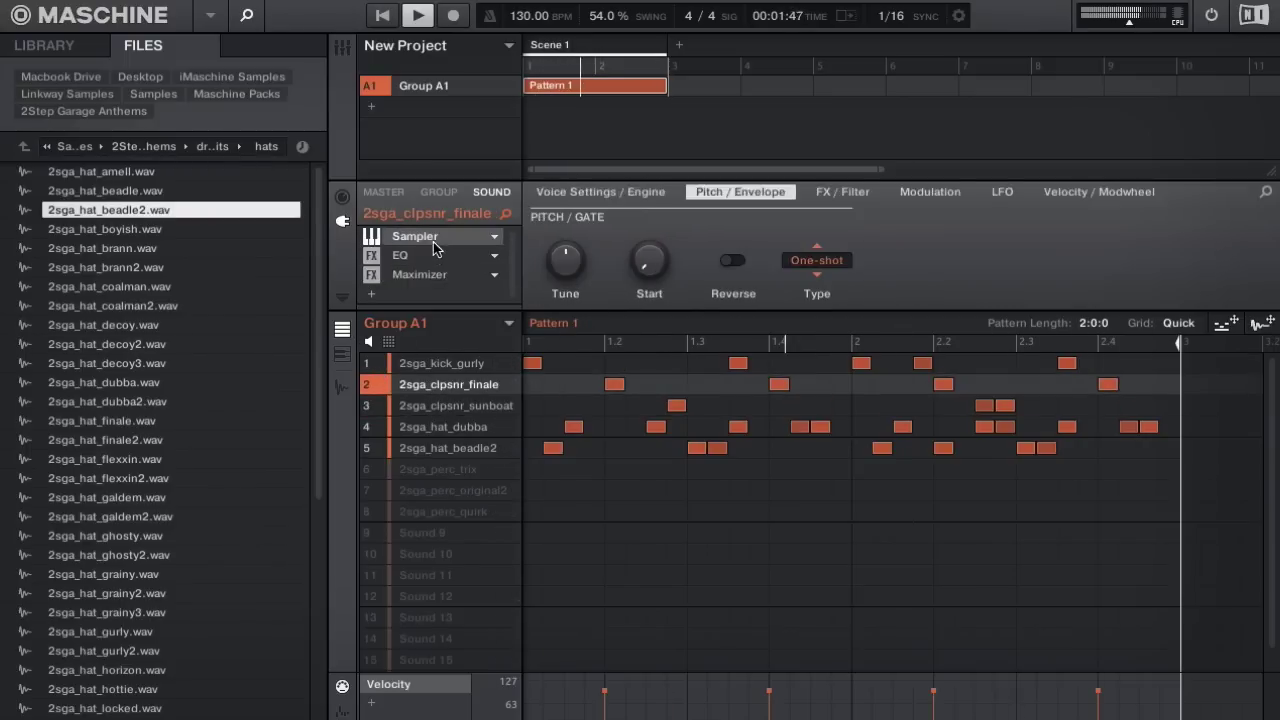
pyautogui.moveTo(567, 263); pyautogui.dragTo(567, 251)
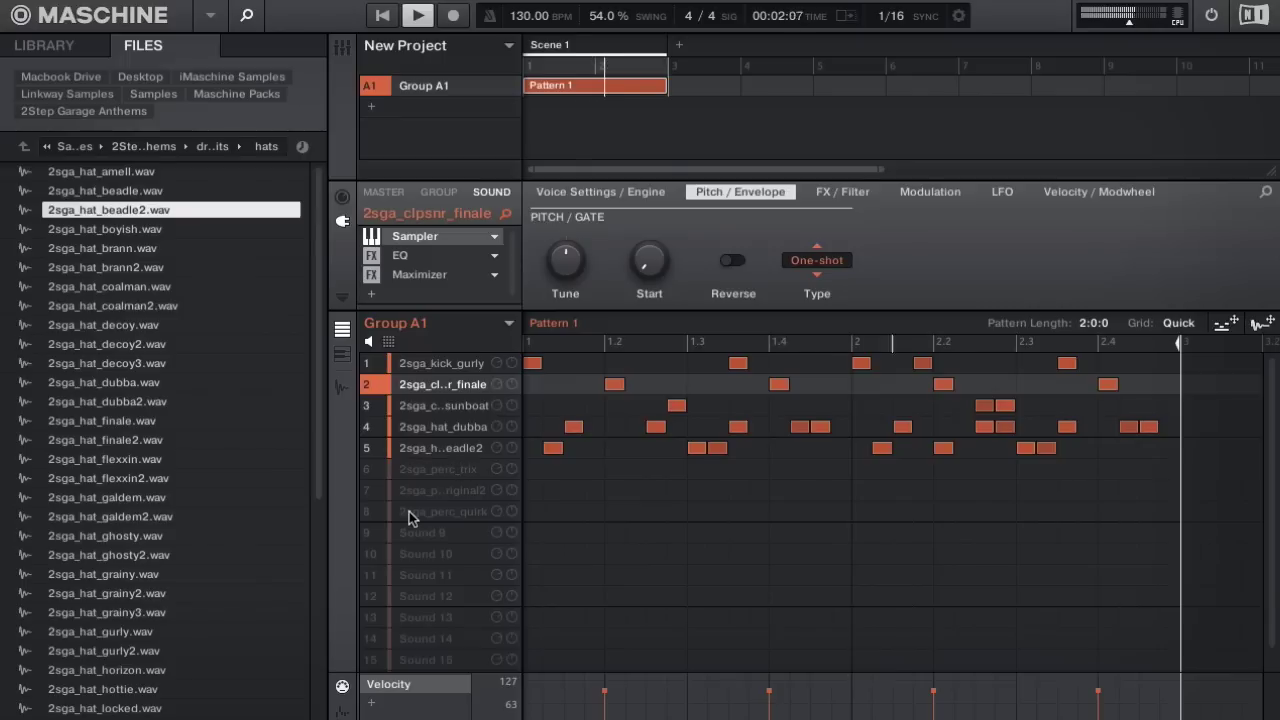
pyautogui.press('space')
# Step: Unmute 2sga_perc_trix, draw a two-sixteenth-long note from the third sixteenth of bar 2's beat 4, and audition its tuning
pyautogui.click(403, 470)
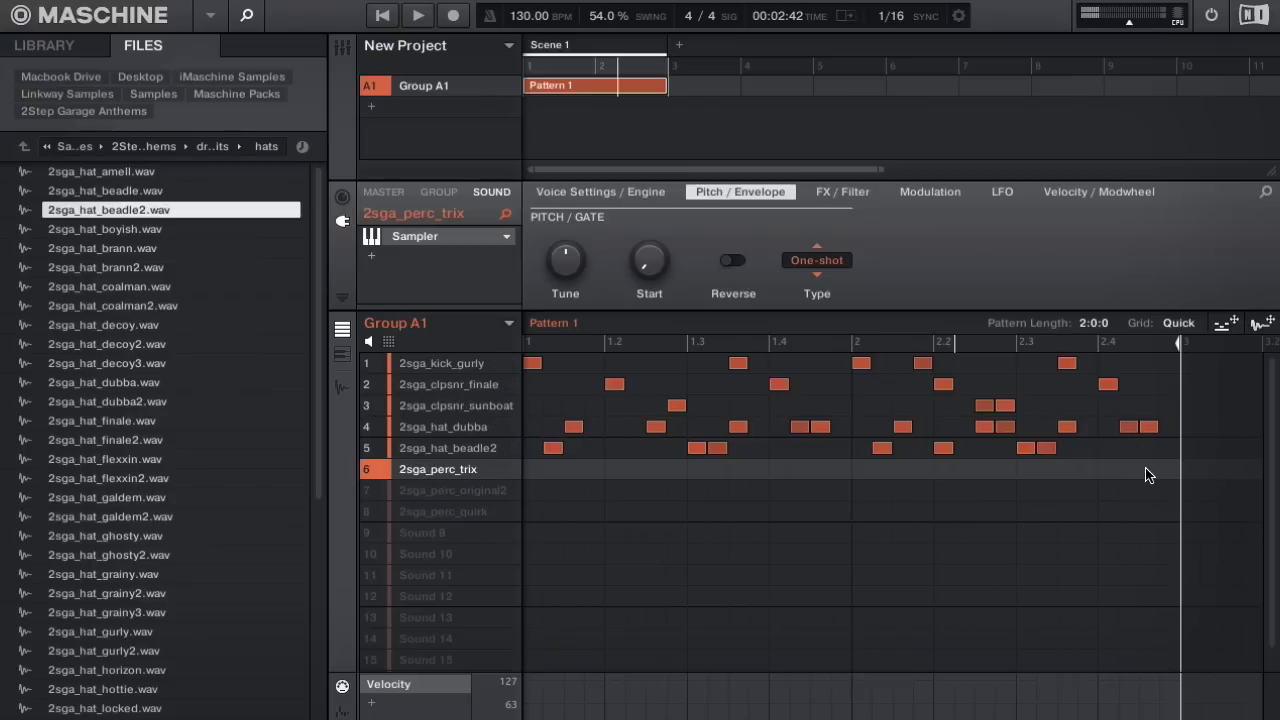
pyautogui.moveTo(1147, 472); pyautogui.dragTo(1178, 472)
pyautogui.press('space')
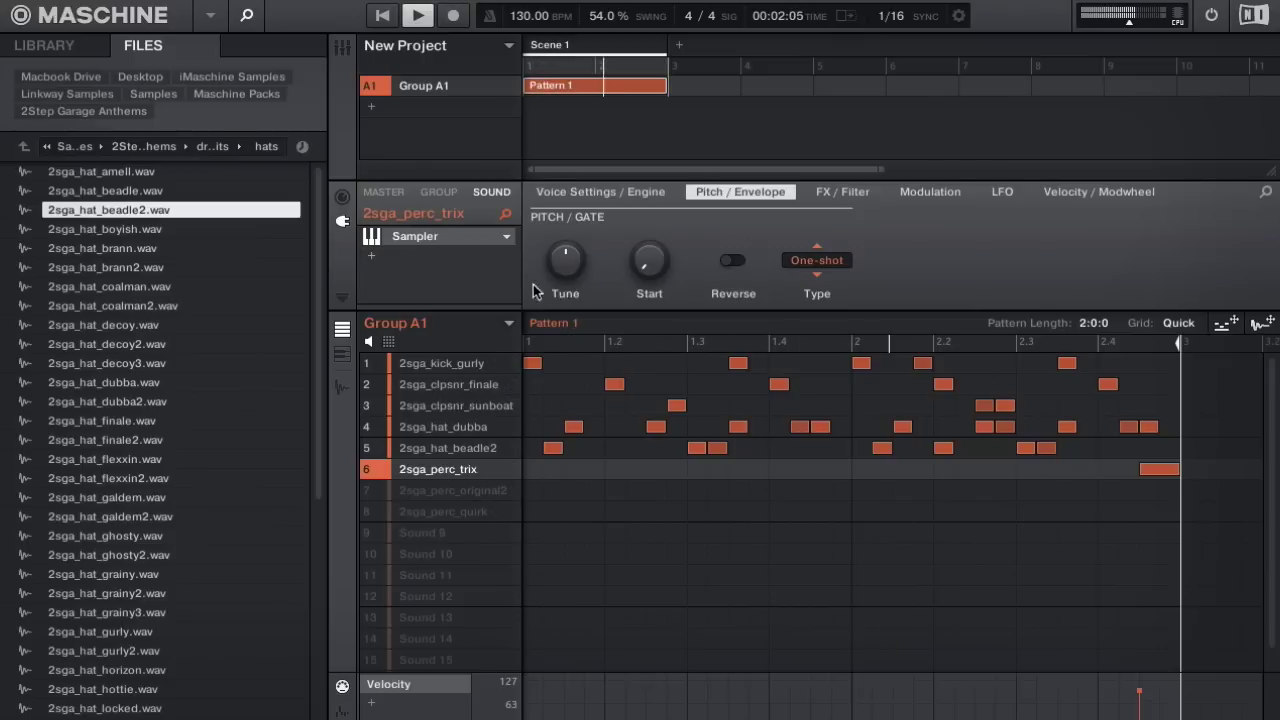
pyautogui.moveTo(552, 271); pyautogui.dragTo(552, 262)
# Step: Raise the Sampler tuning of 2sga_hat_beadle2 slightly and listen to it in the pattern
pyautogui.click(466, 452)
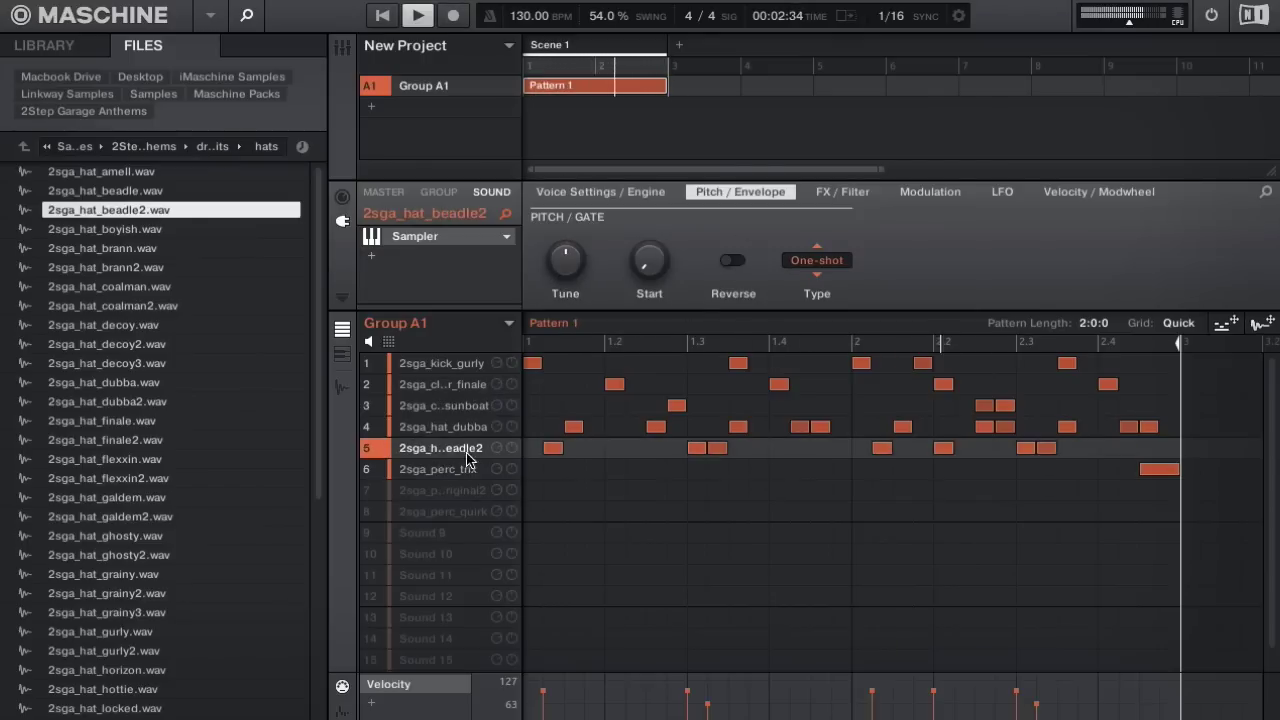
pyautogui.moveTo(565, 268); pyautogui.dragTo(603, 272)
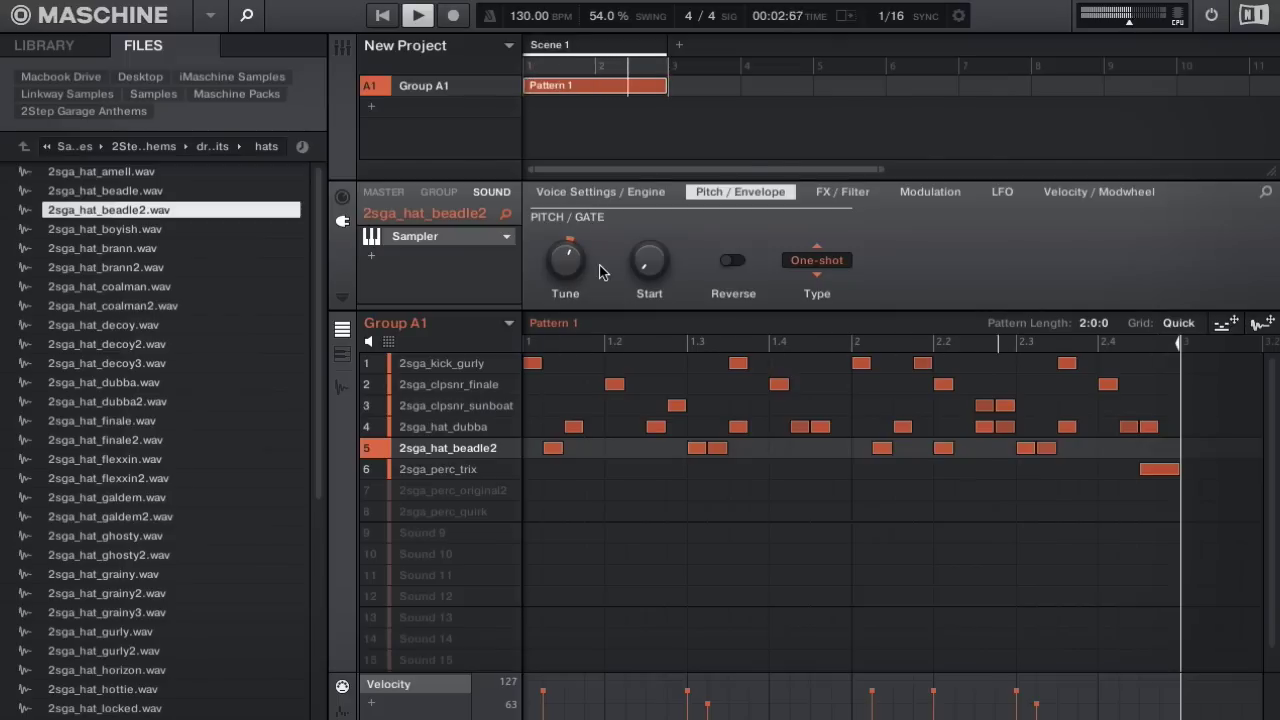
pyautogui.moveTo(404, 515)
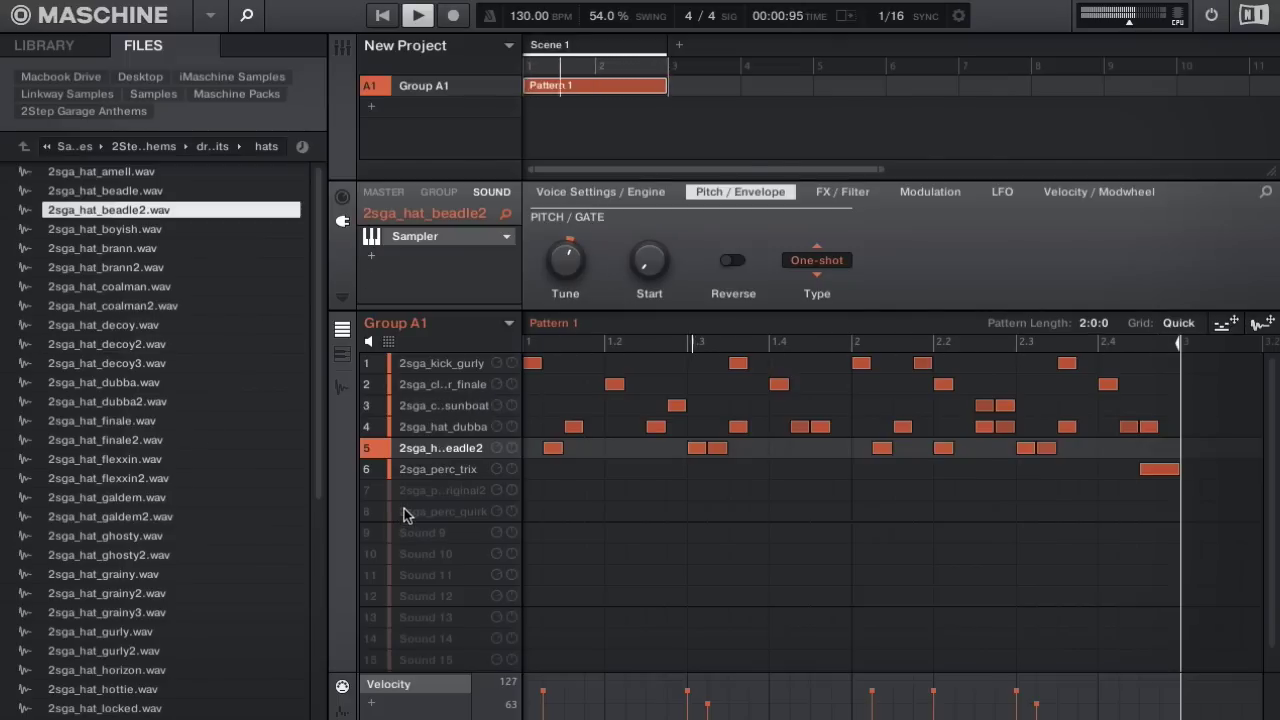
pyautogui.press('space')
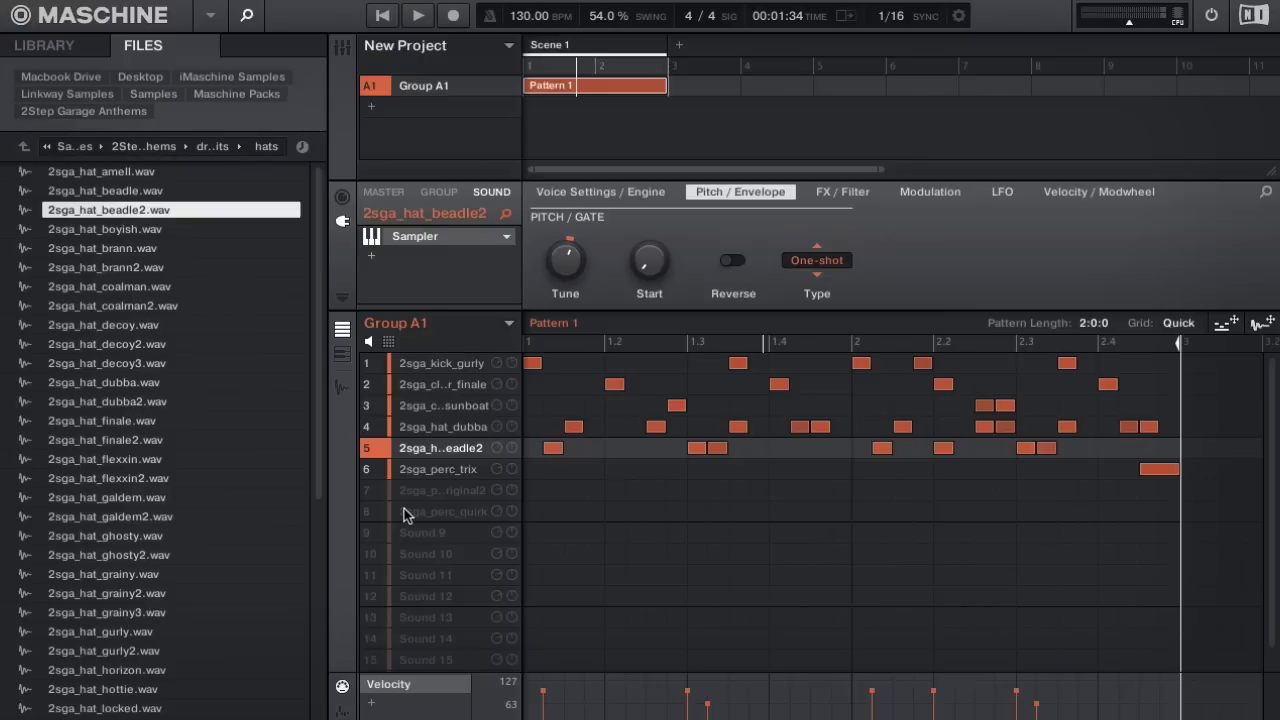
# Step: Switch 2sga_hat_beadle2's amplitude envelope to ADSR with a short release and sustain at 0.62, then replay the pattern
pyautogui.click(832, 282)
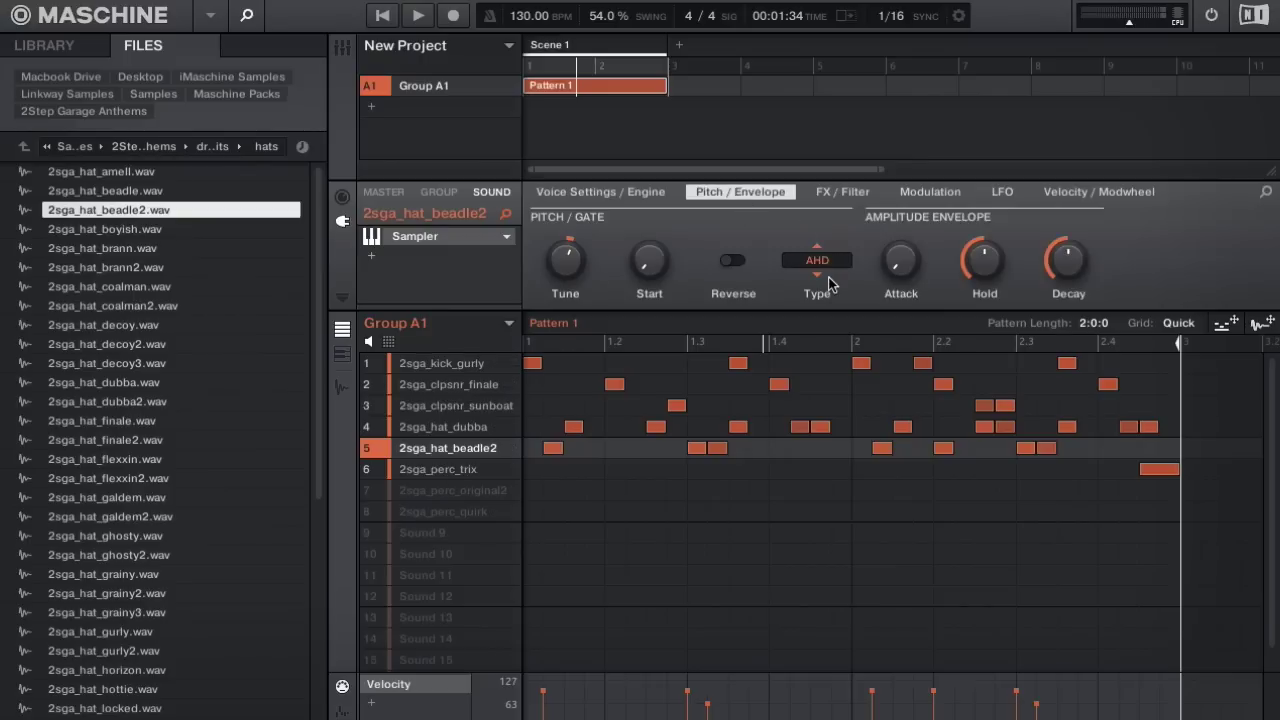
pyautogui.moveTo(1151, 258); pyautogui.dragTo(1151, 285)
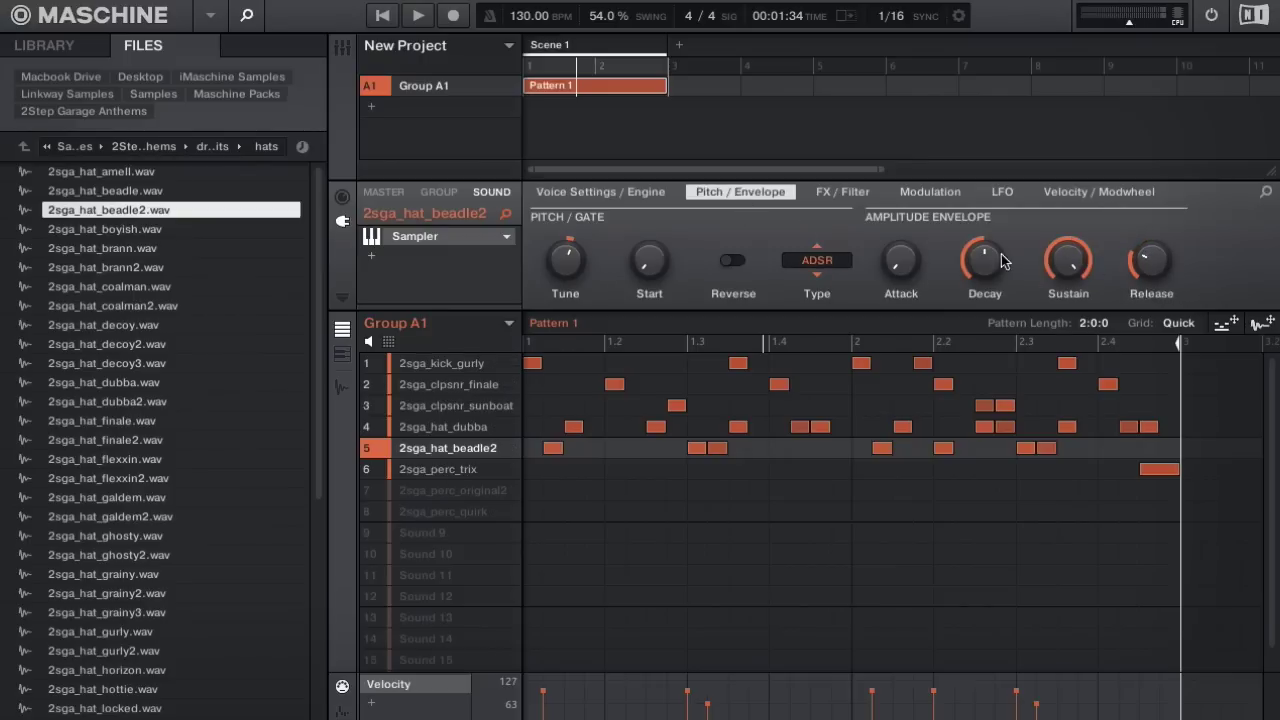
pyautogui.moveTo(1068, 258)
pyautogui.mouseDown()
pyautogui.moveTo(1068, 245)
pyautogui.moveTo(1068, 270)
pyautogui.mouseUp()
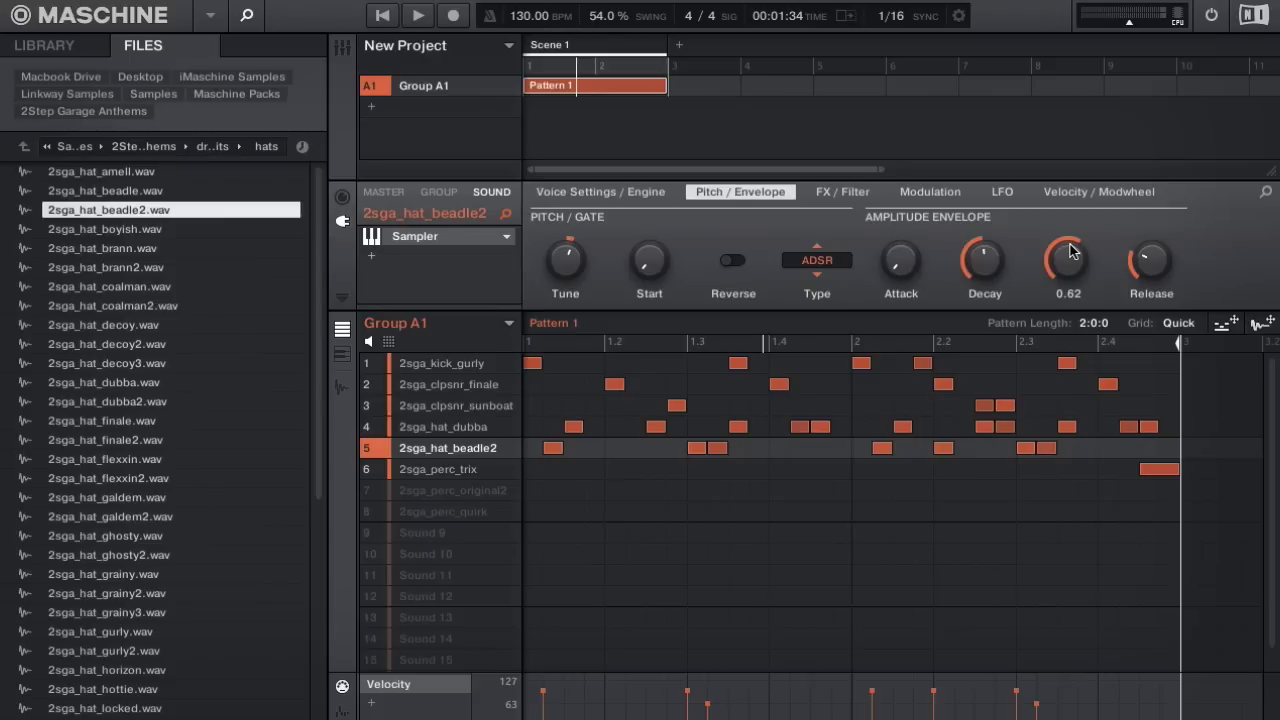
pyautogui.press('space')
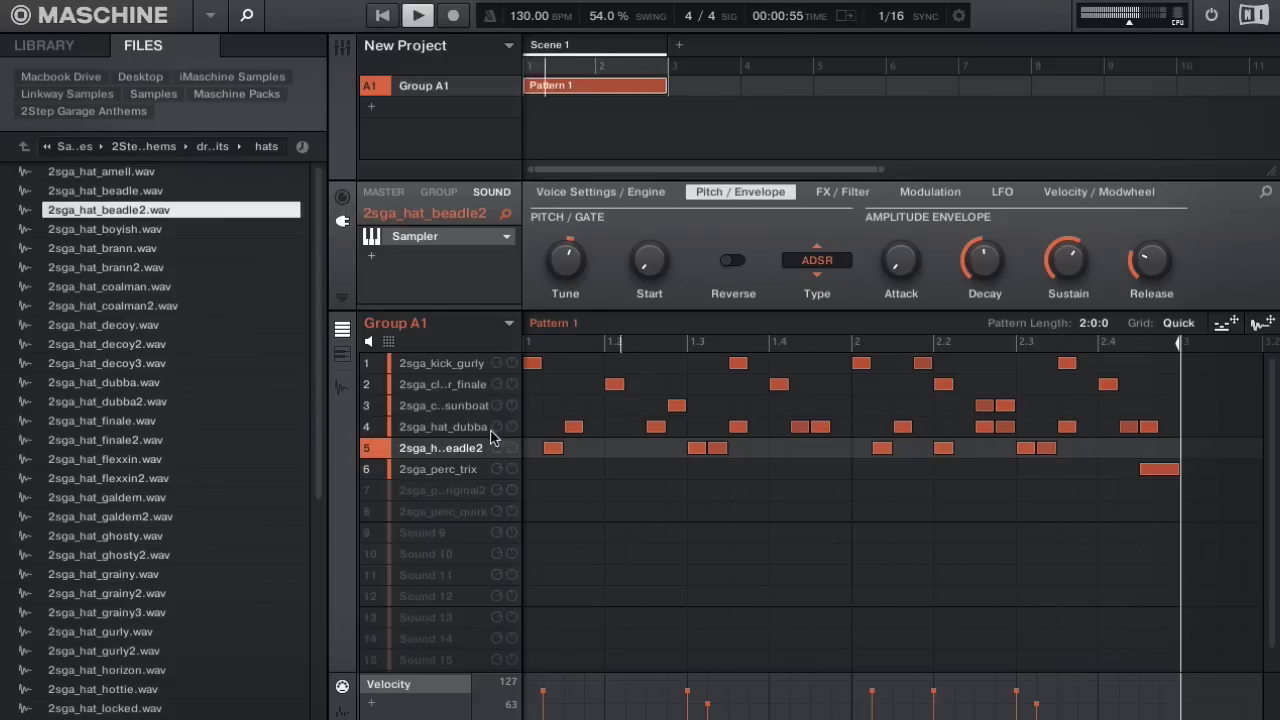
# Step: Unmute 2sga_perc_original2, add a note on the fourth sixteenth of bar 1's beat 1, and replay the pattern
pyautogui.click(435, 492)
pyautogui.click(589, 489)
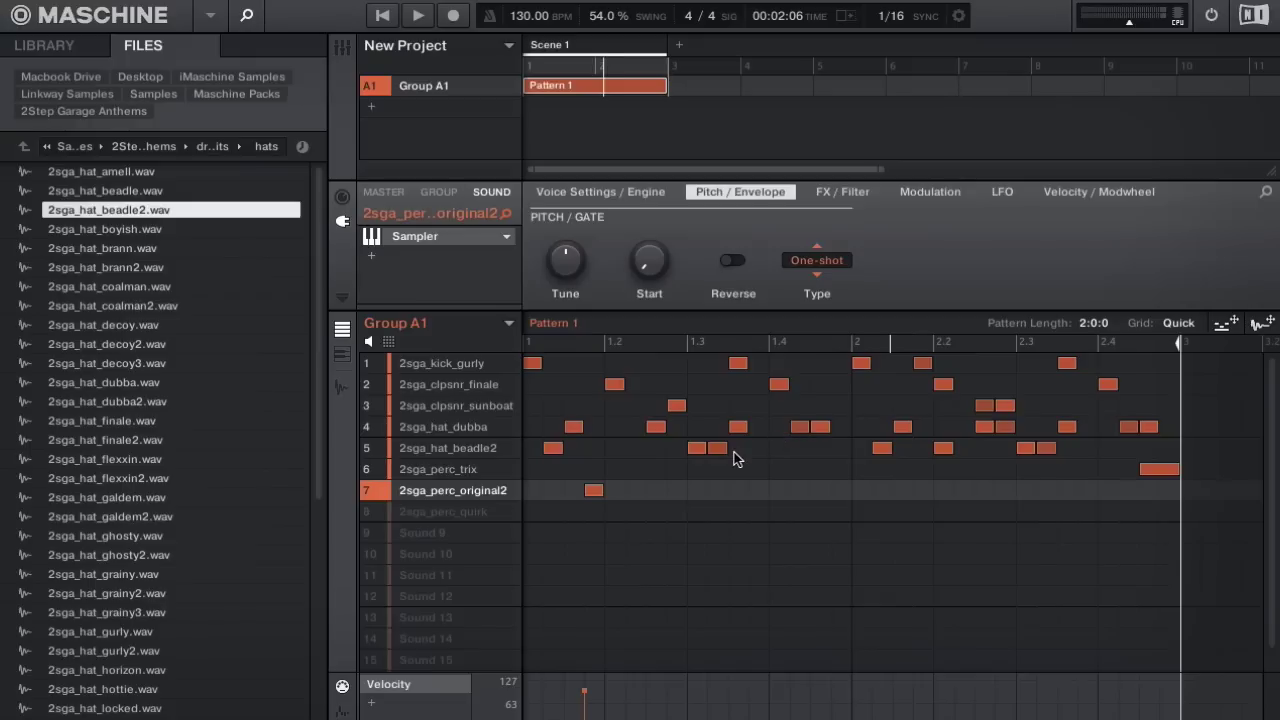
pyautogui.press('space')
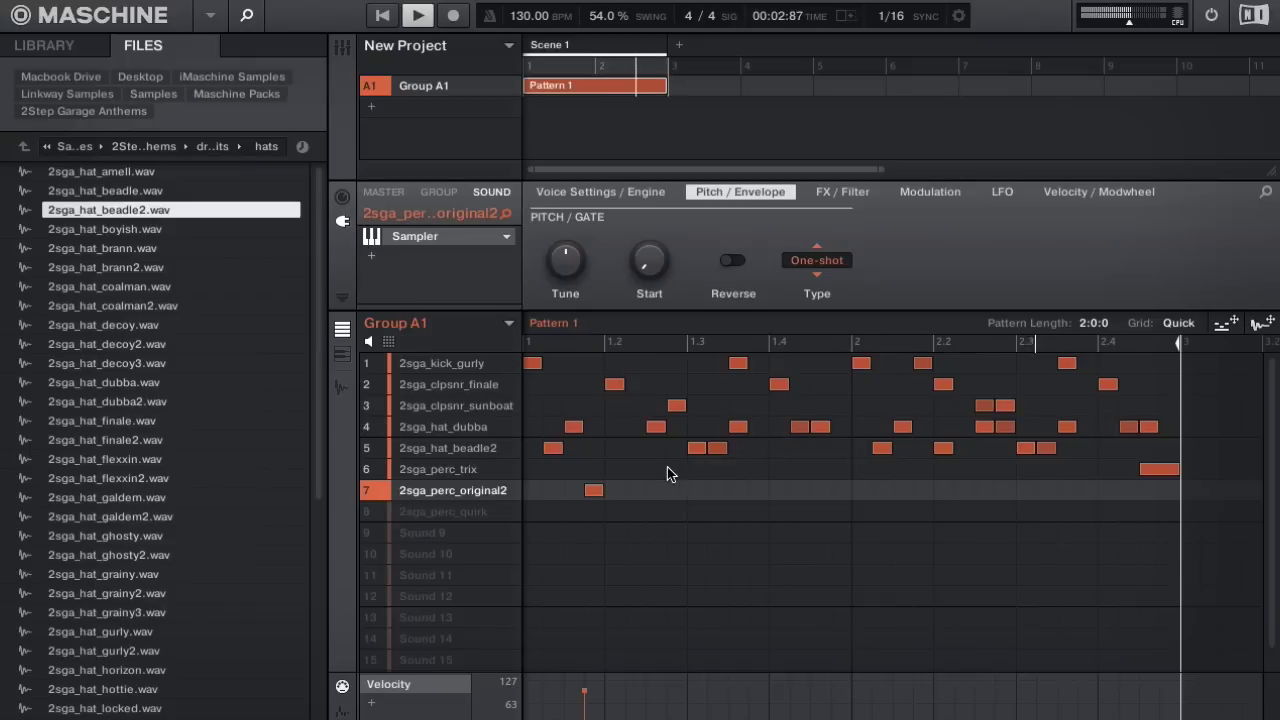
# Step: Add 2sga_perc_original2 notes on the second sixteenths of bar 1's beat 3 and bar 2's beats 2 and 3
pyautogui.click(718, 490)
pyautogui.click(1005, 490)
pyautogui.click(1054, 490)
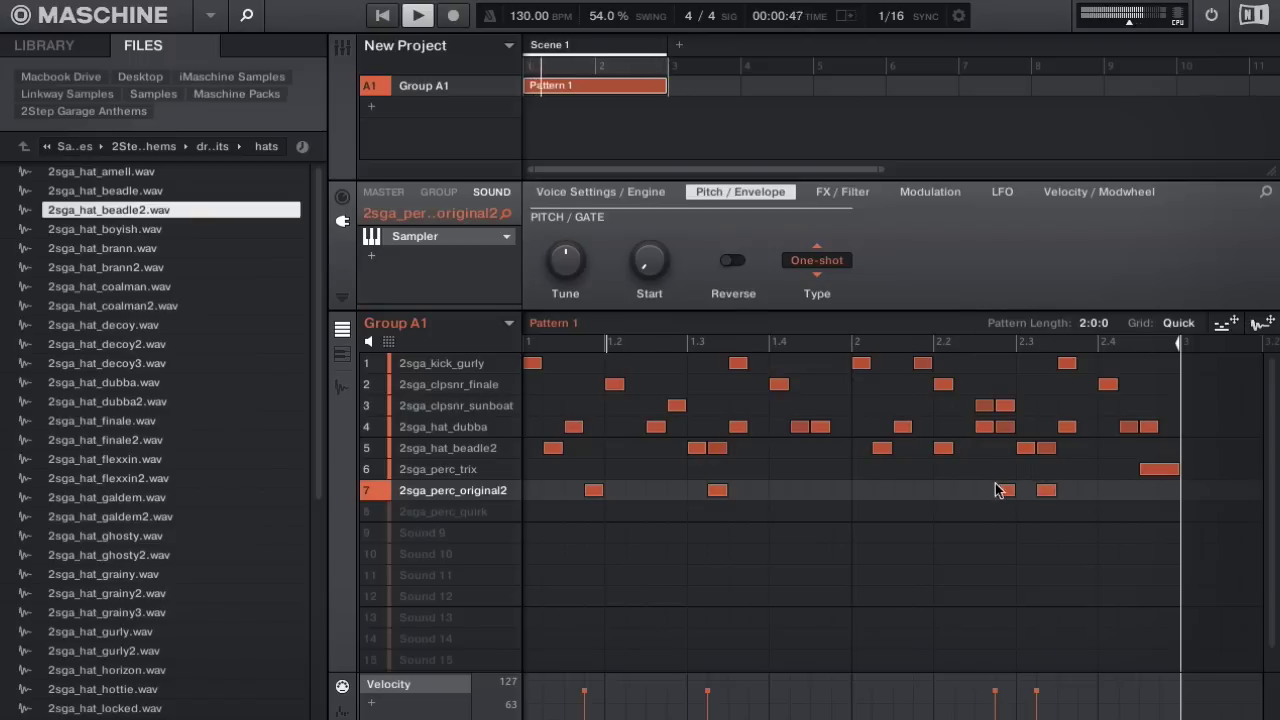
pyautogui.moveTo(1005, 491); pyautogui.dragTo(962, 491)
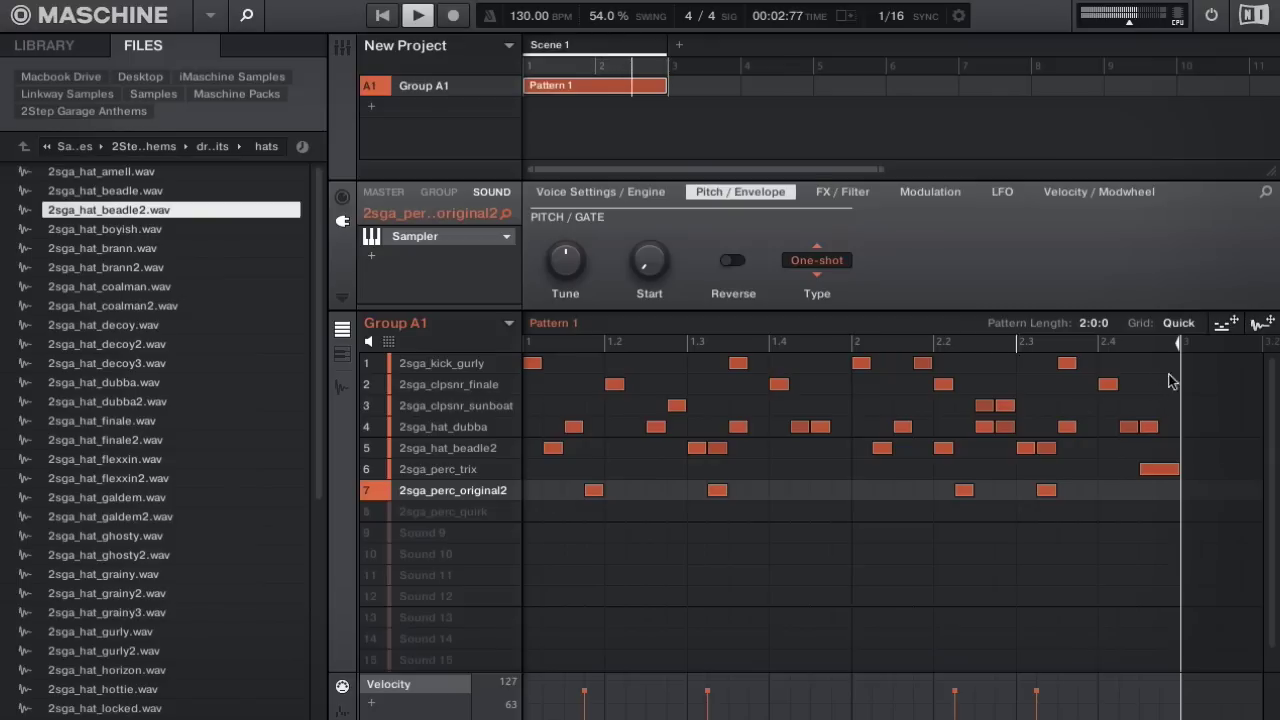
# Step: Solo 2sga_perc_original2, lower its tuning to -4.00, and add a Maximizer effect to it
pyautogui.click(374, 490)
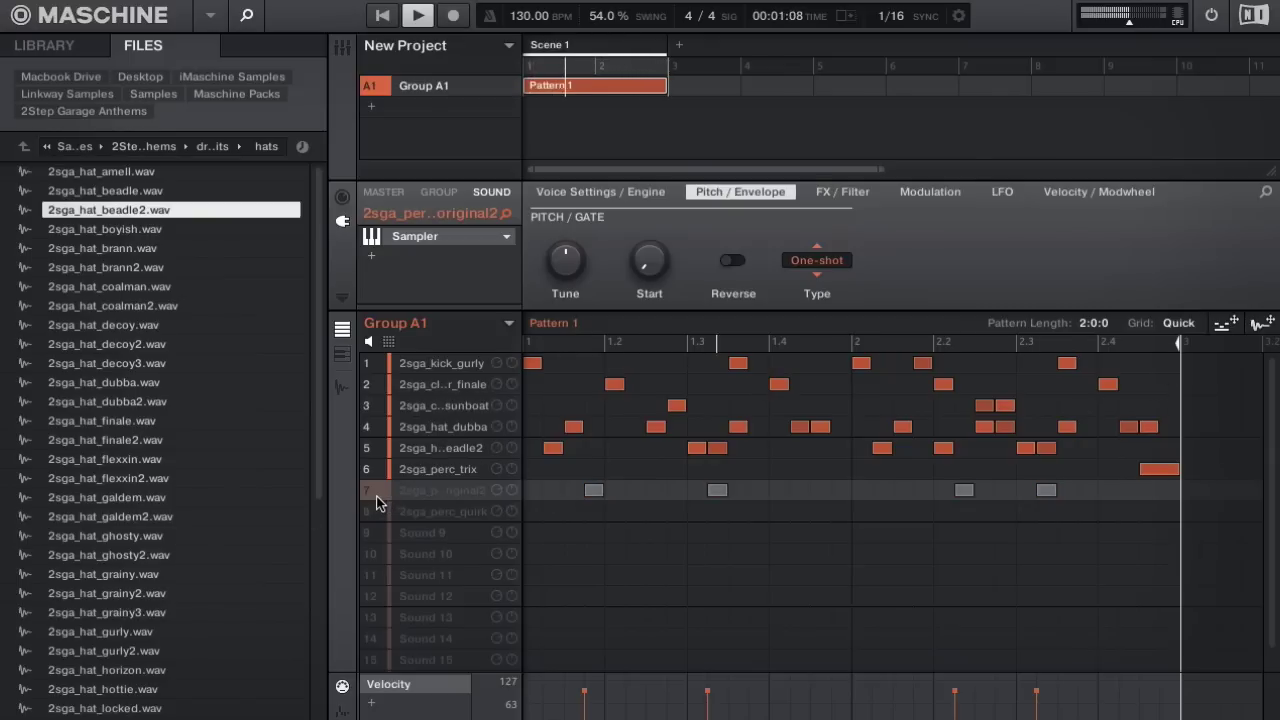
pyautogui.rightClick(374, 490)
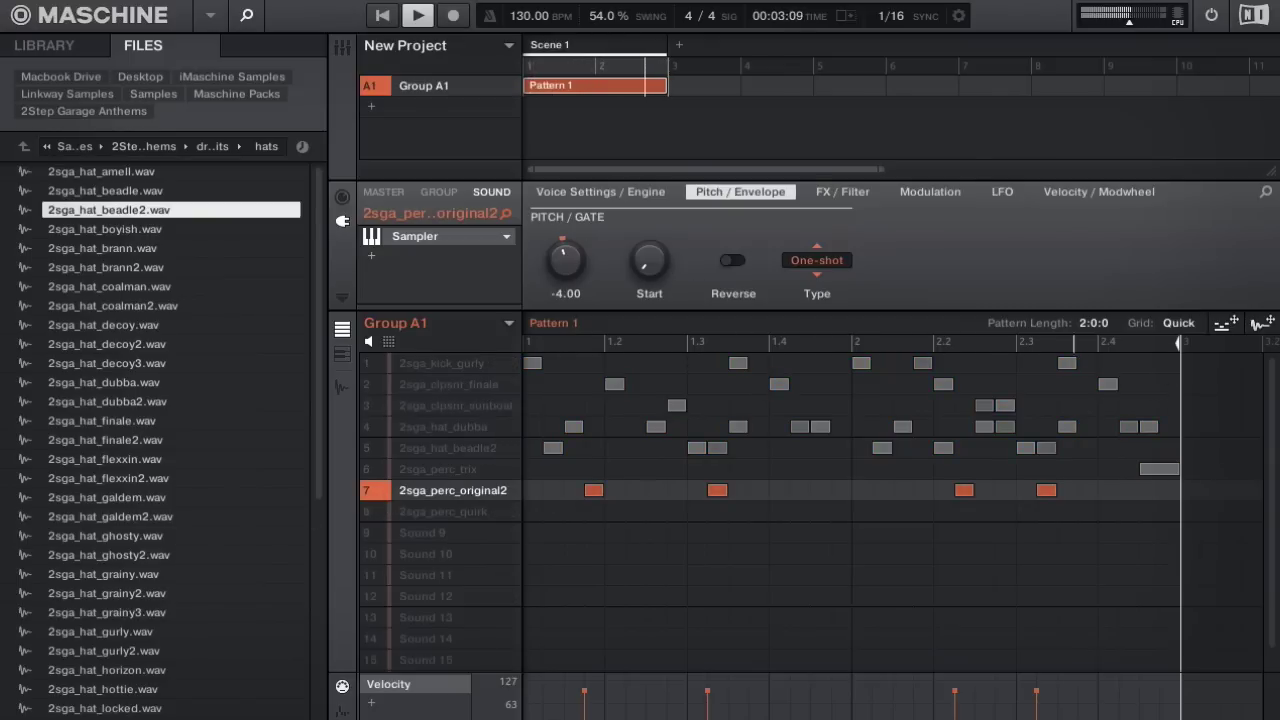
pyautogui.click(375, 256)
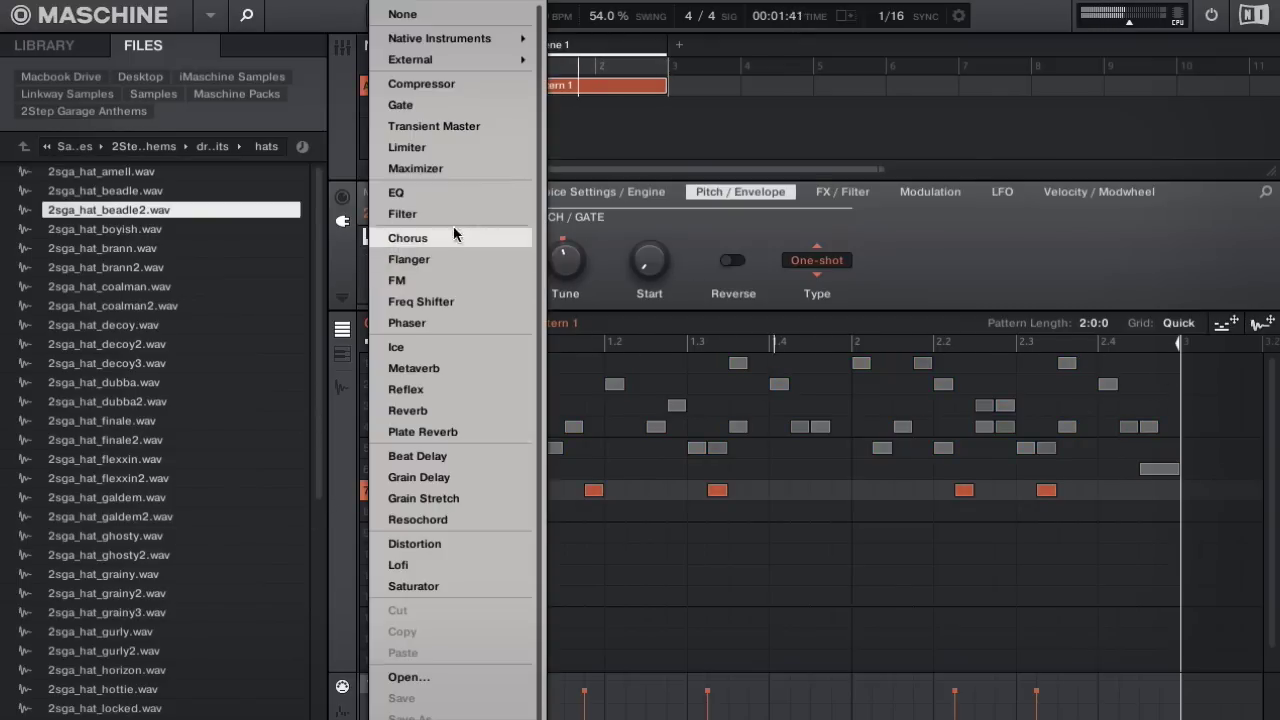
pyautogui.click(448, 170)
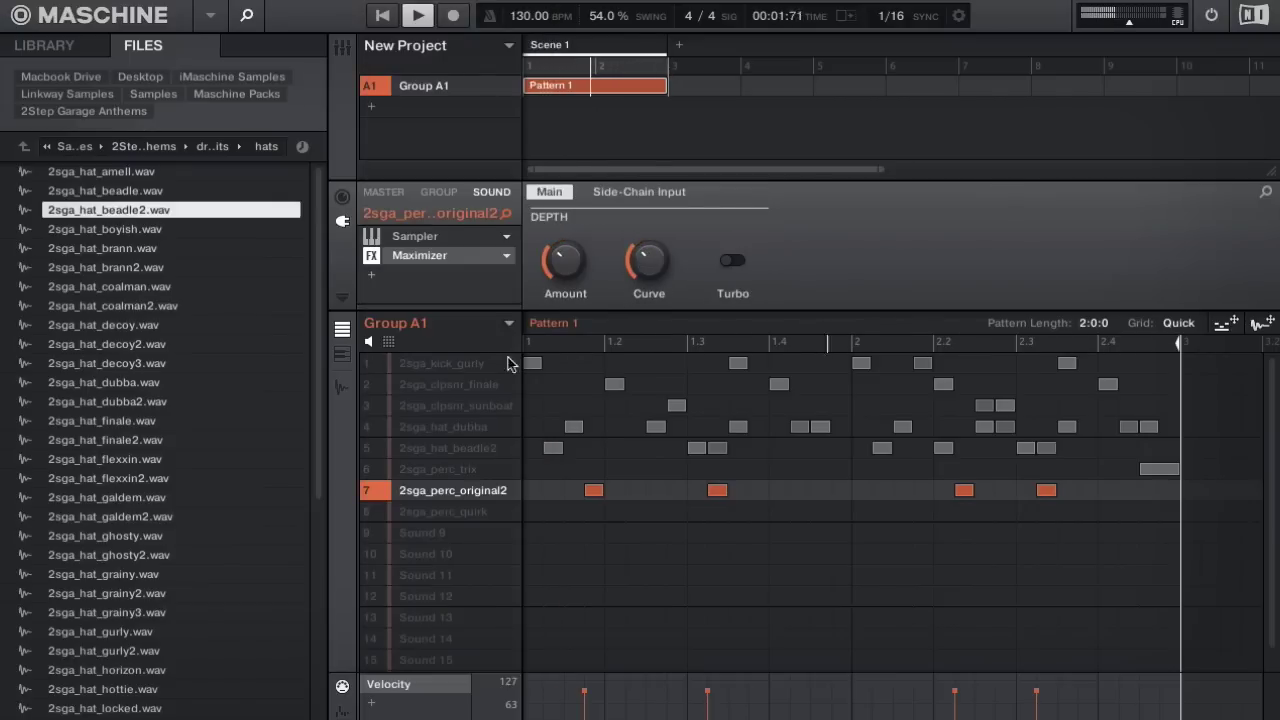
# Step: End the solo with all sounds unmuted and add a 2sga_perc_quirk note on the second sixteenth of bar 1's beat 1
pyautogui.click(449, 511)
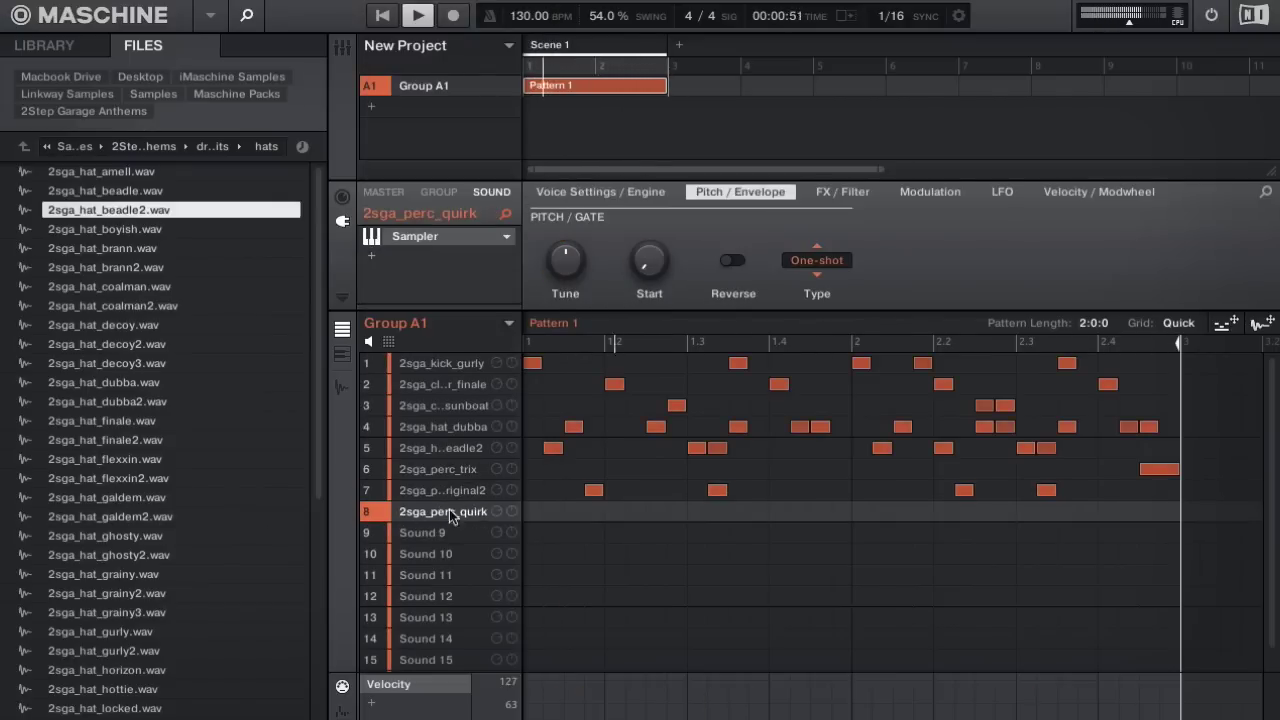
pyautogui.click(554, 512)
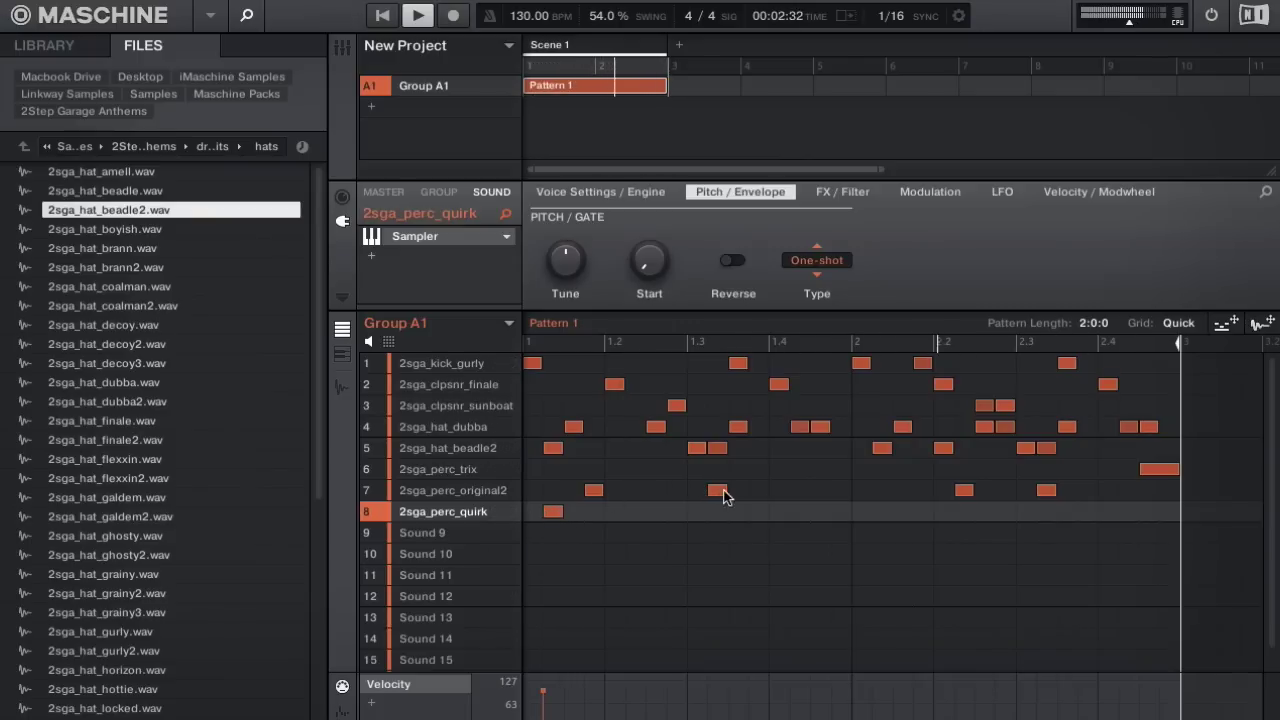
# Step: Retune 2sga_perc_original2 upward and thin its part by deleting its first note and moving its bar 2, beat 2 note to 2sga_perc_quirk
pyautogui.click(440, 490)
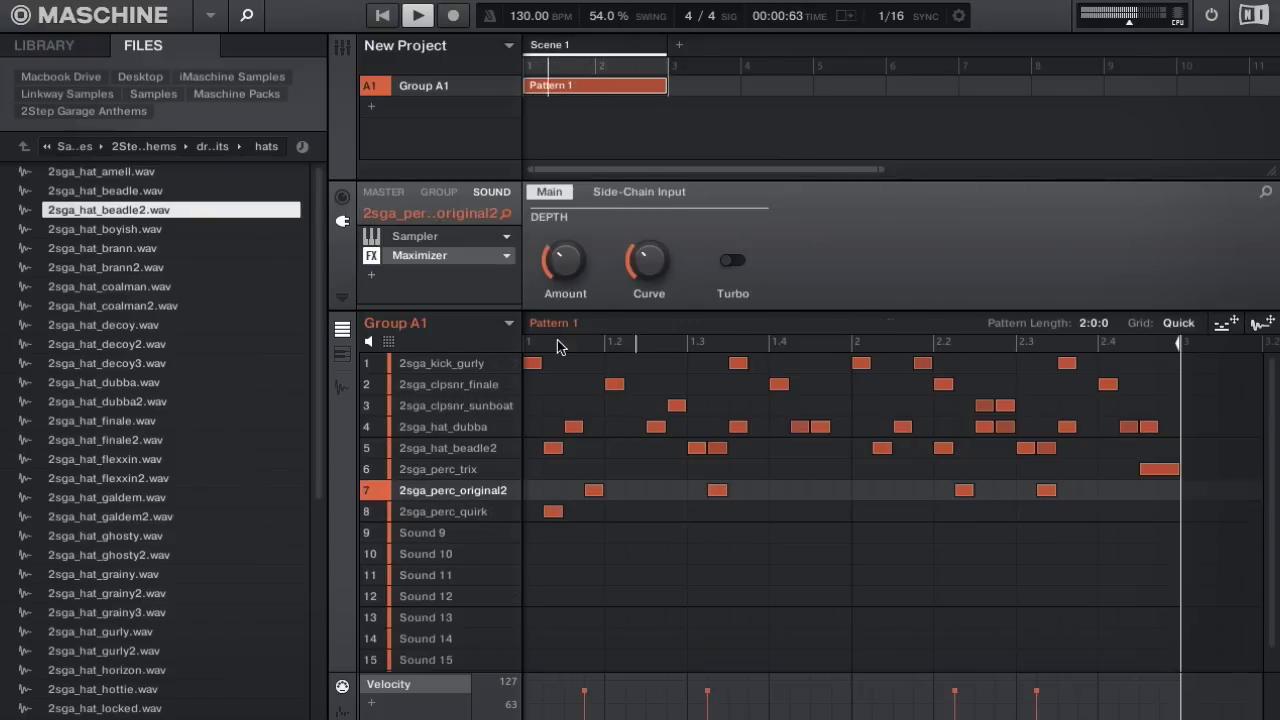
pyautogui.click(440, 237)
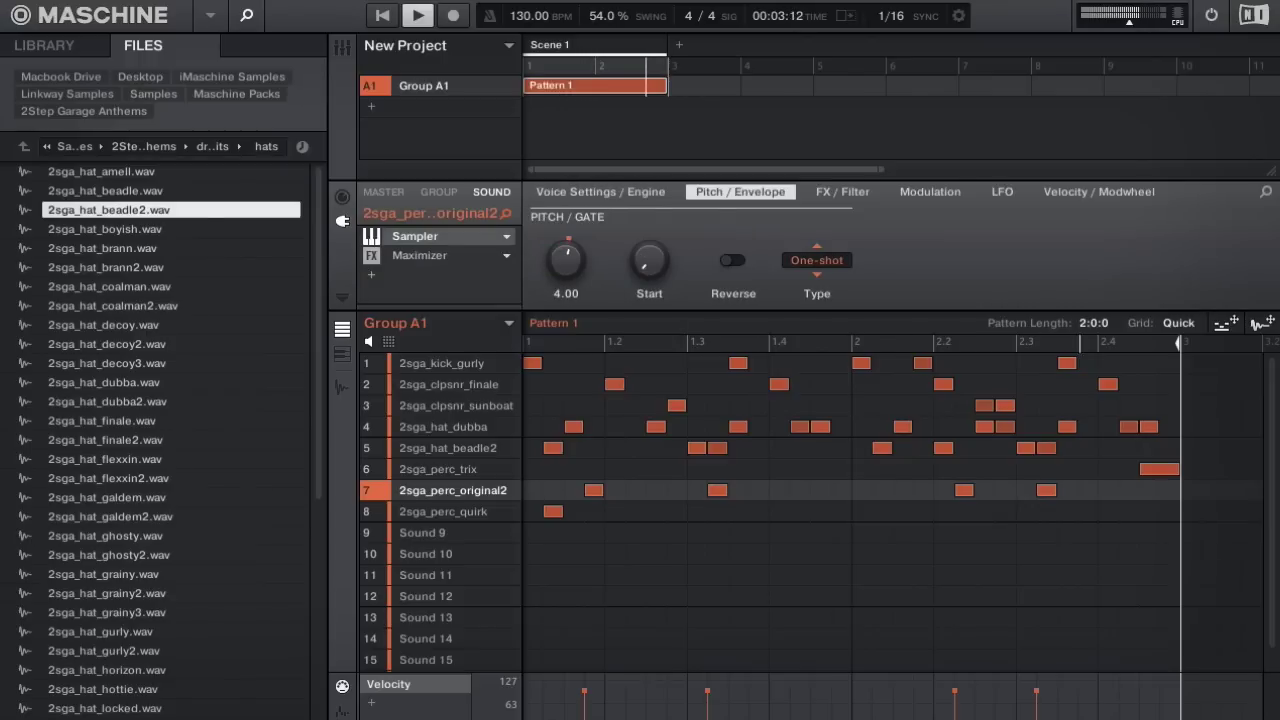
pyautogui.doubleClick(592, 490)
pyautogui.moveTo(966, 490); pyautogui.dragTo(964, 514)
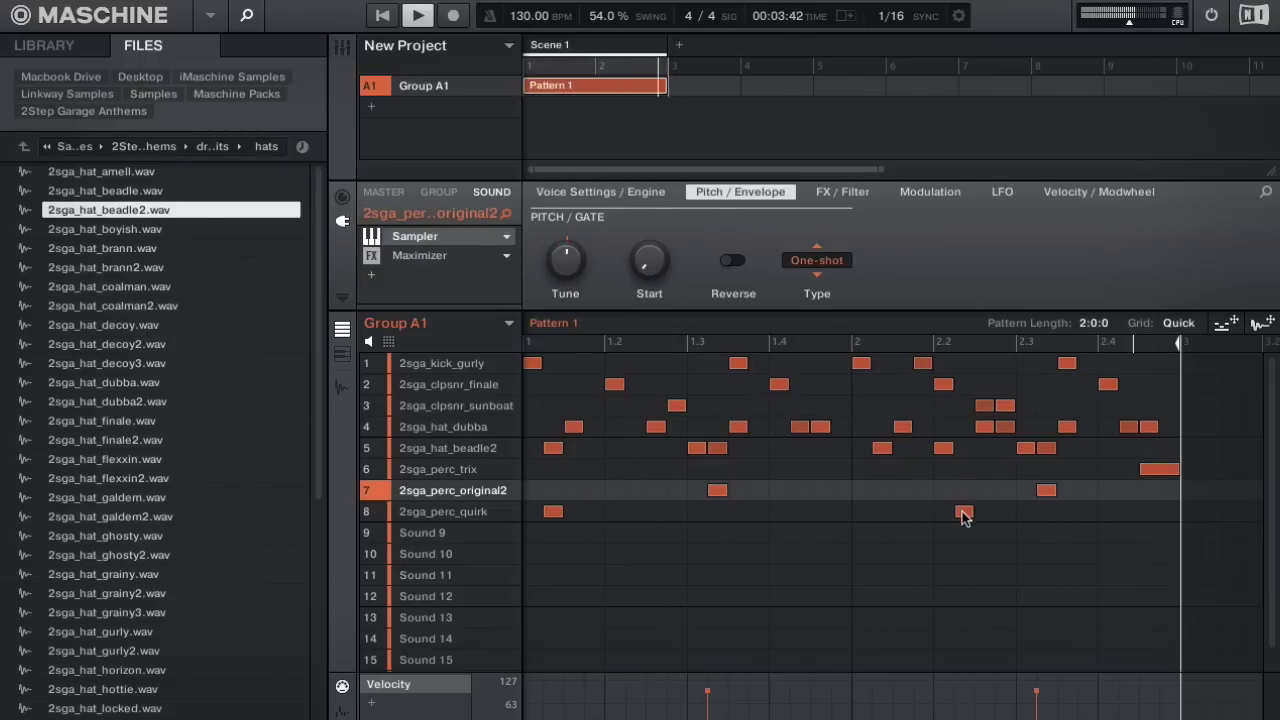
# Step: Try lowering the bar 2 note of 2sga_perc_quirk by about three semitones in the piano roll and replay the pattern
pyautogui.click(425, 512)
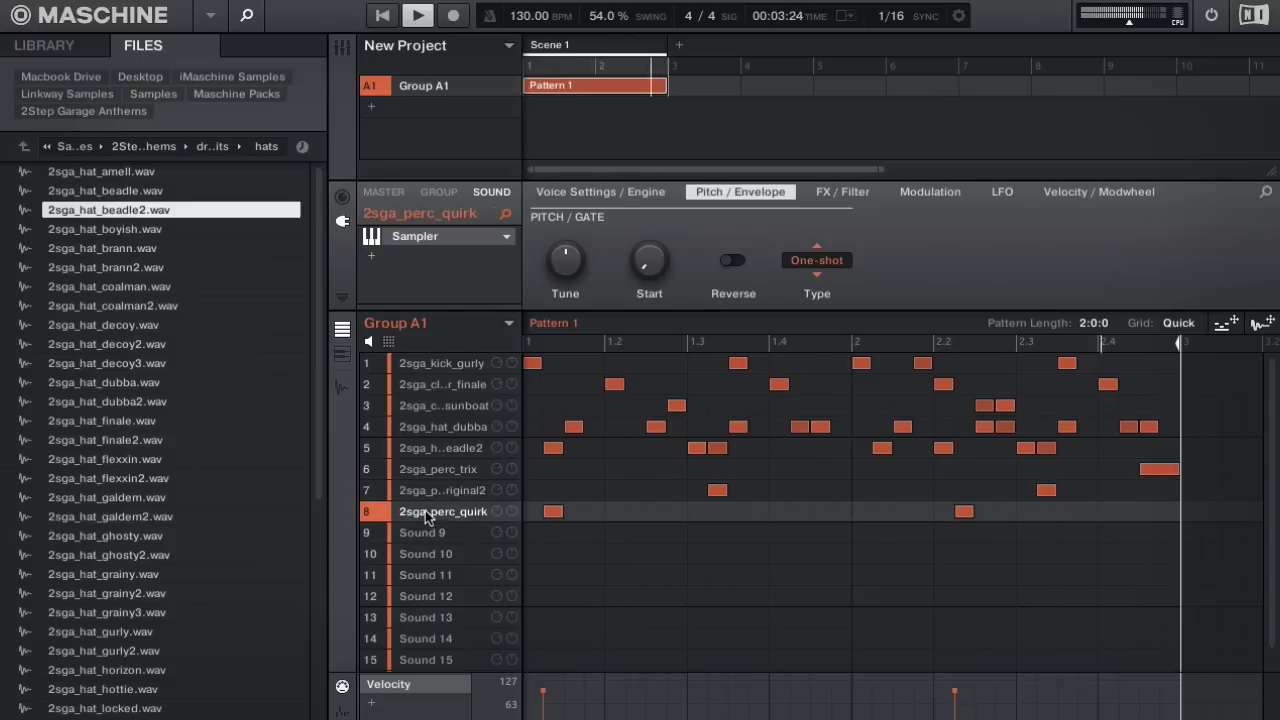
pyautogui.click(342, 354)
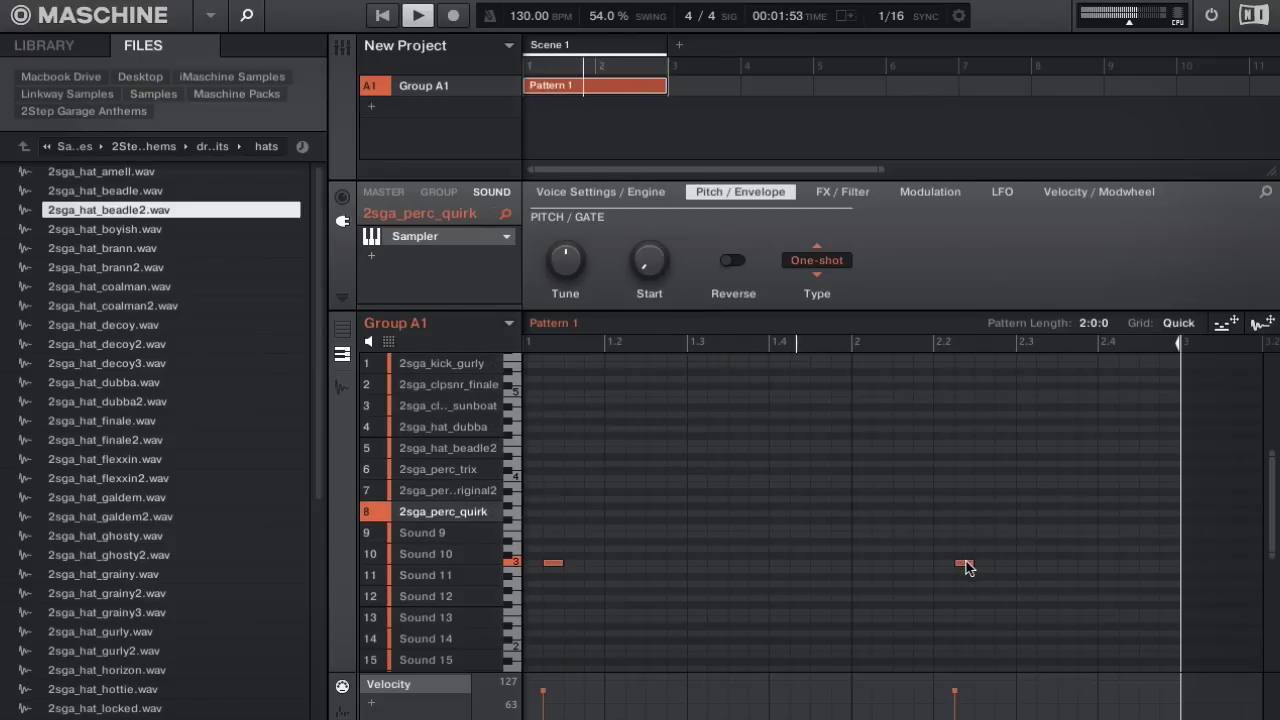
pyautogui.press('space')
pyautogui.click(514, 584)
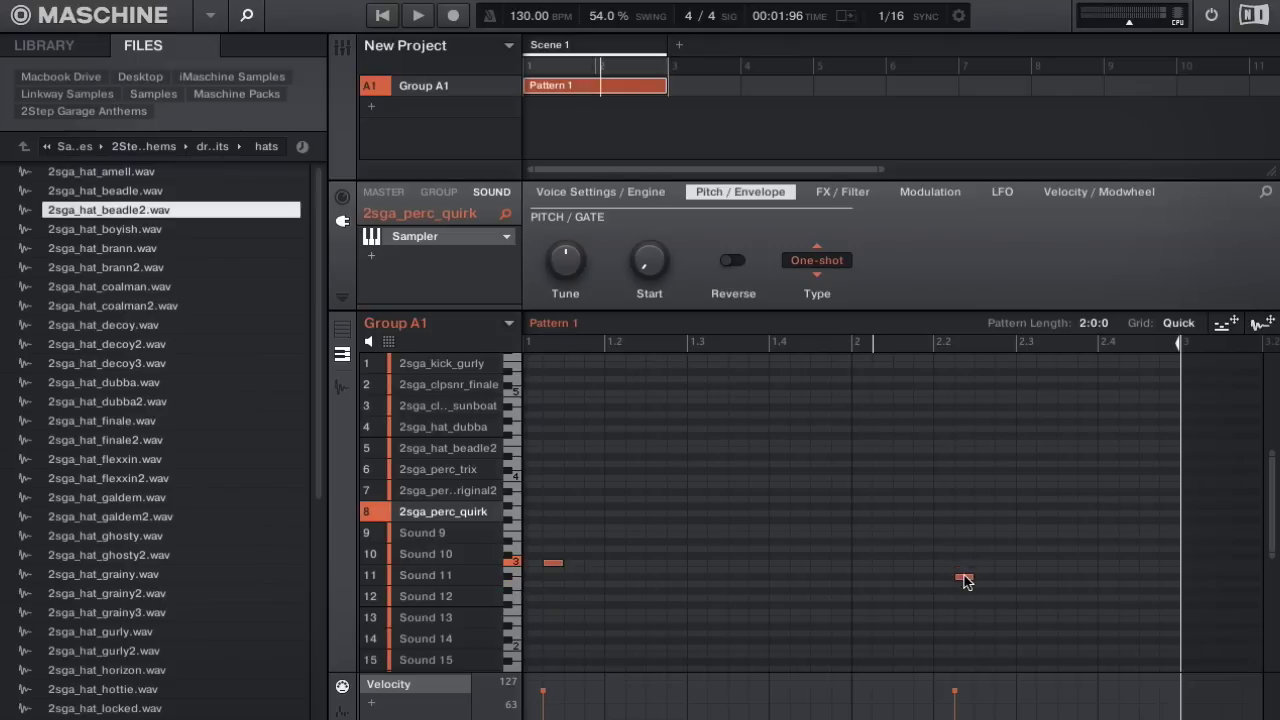
pyautogui.press('space')
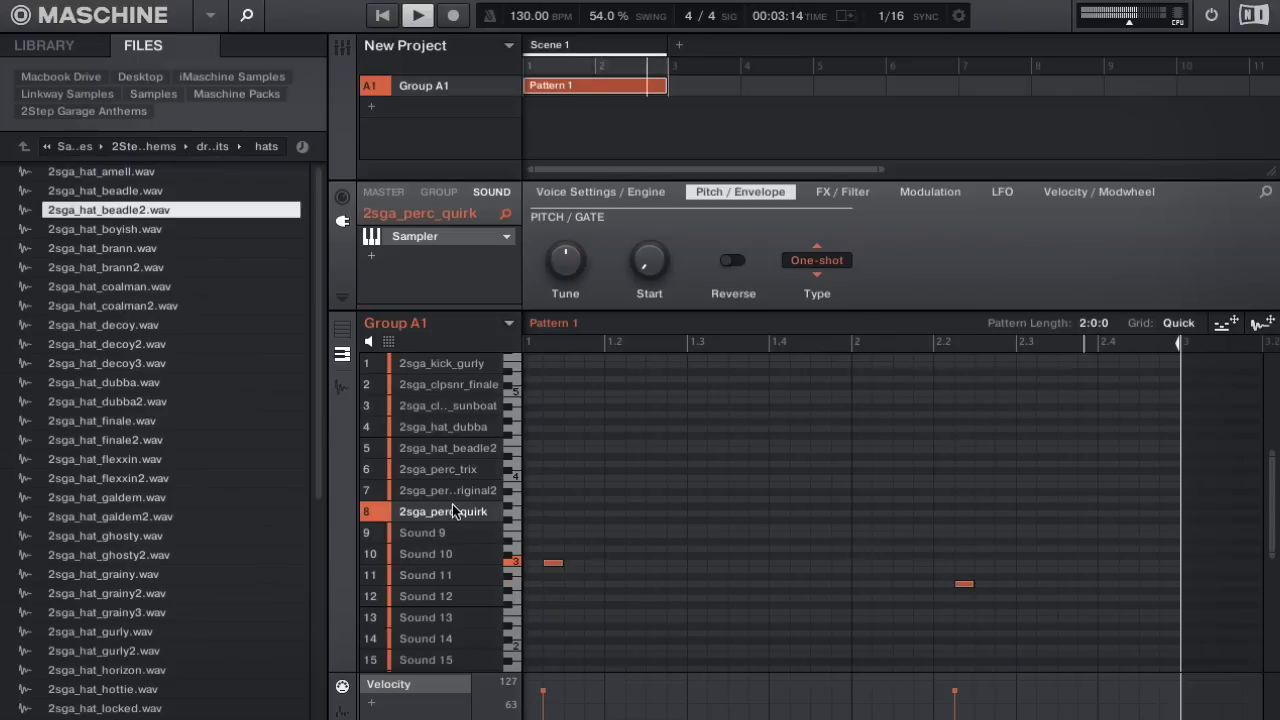
pyautogui.click(343, 331)
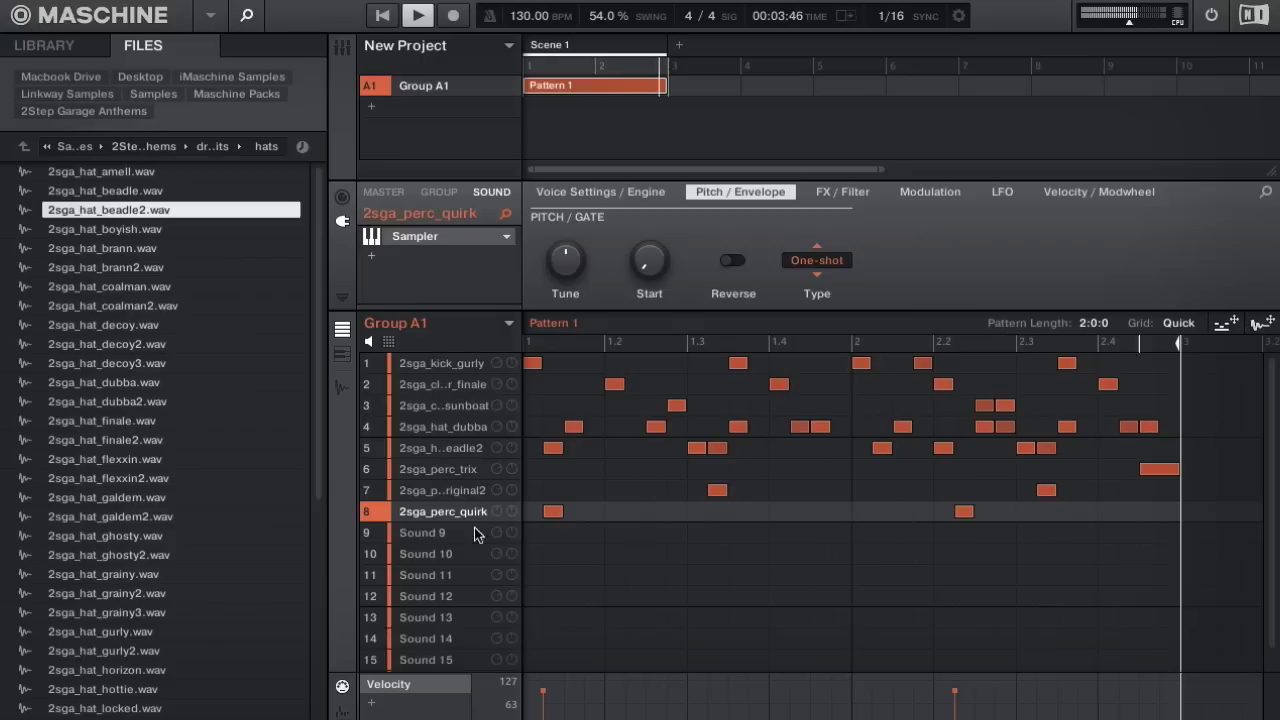
# Step: Delete the 2sga_perc_quirk note in bar 2 and replay the pattern
pyautogui.press('space')
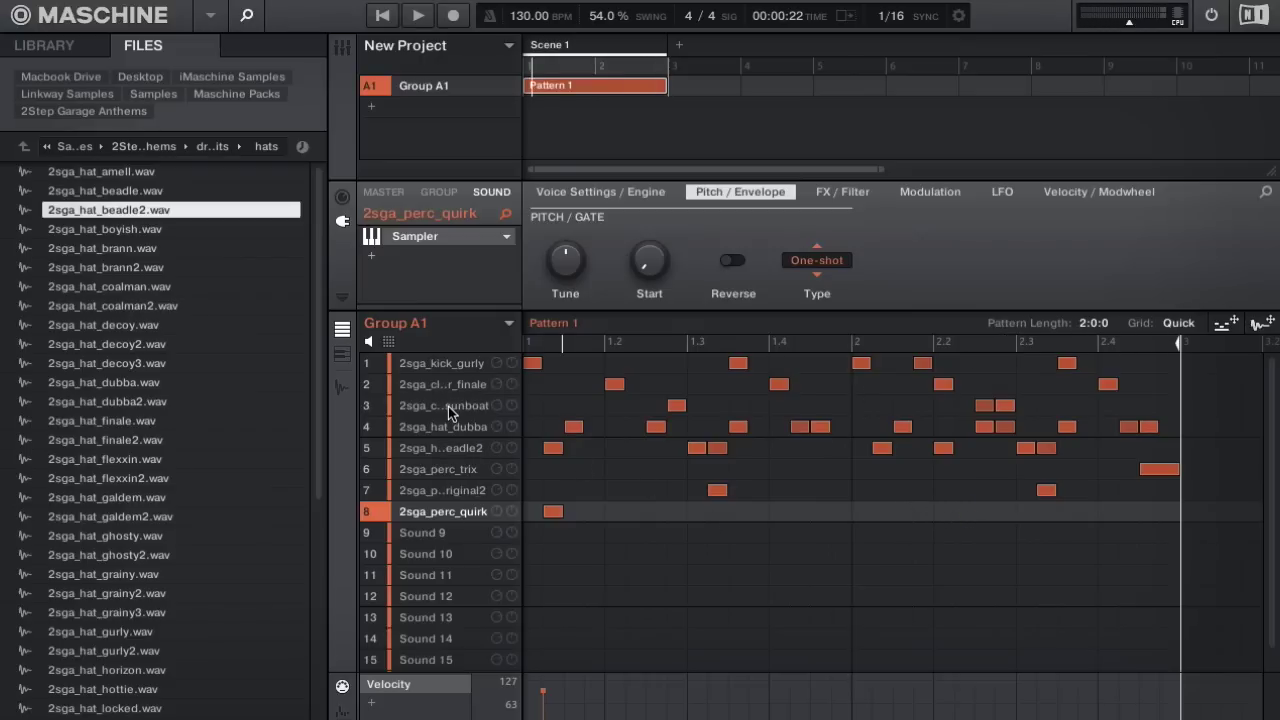
pyautogui.press('space')
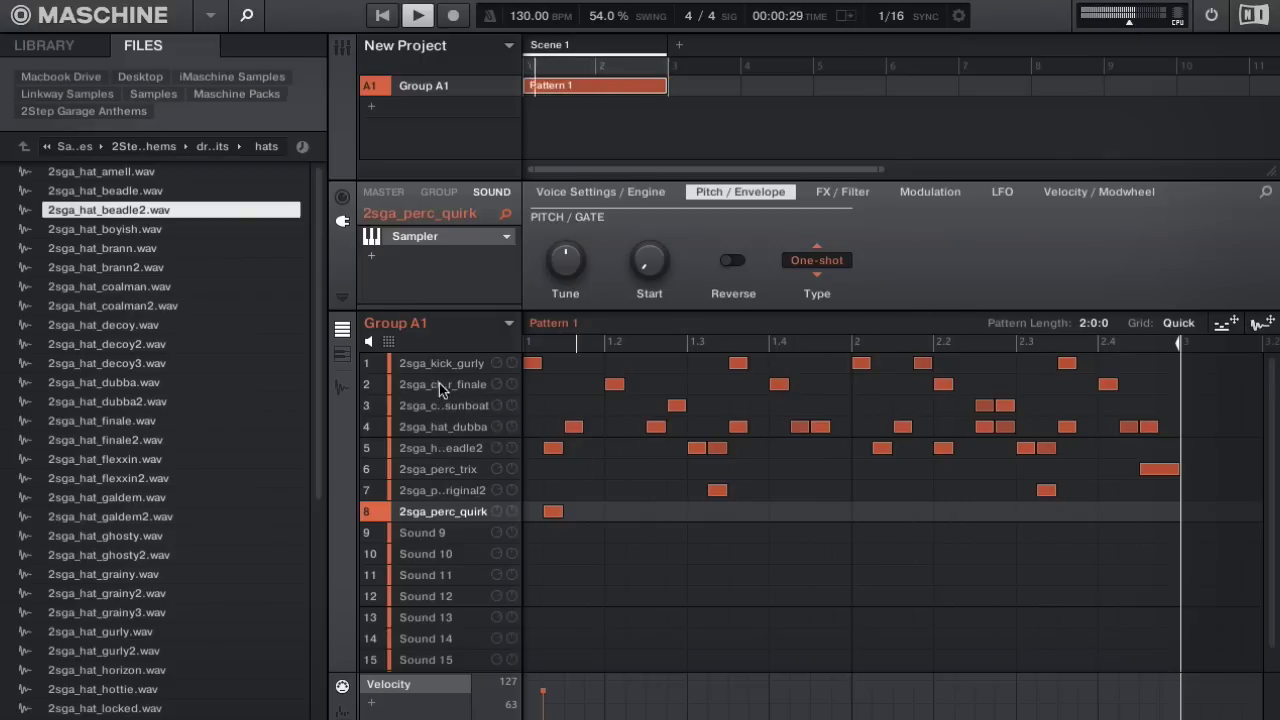
# Step: Mute 2sga_hat_dubba and add a 2sga_hat_beadle2 note on the fourth sixteenth of bar 1's beat 4
pyautogui.click(496, 426)
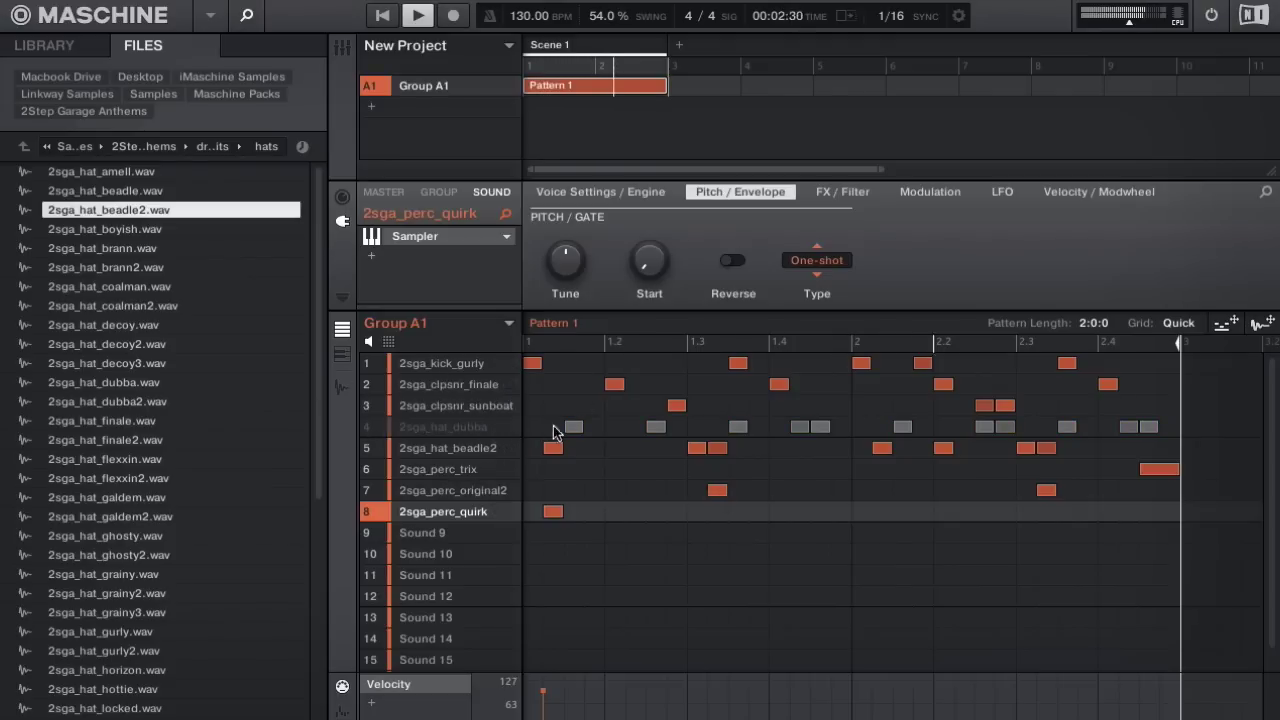
pyautogui.click(840, 449)
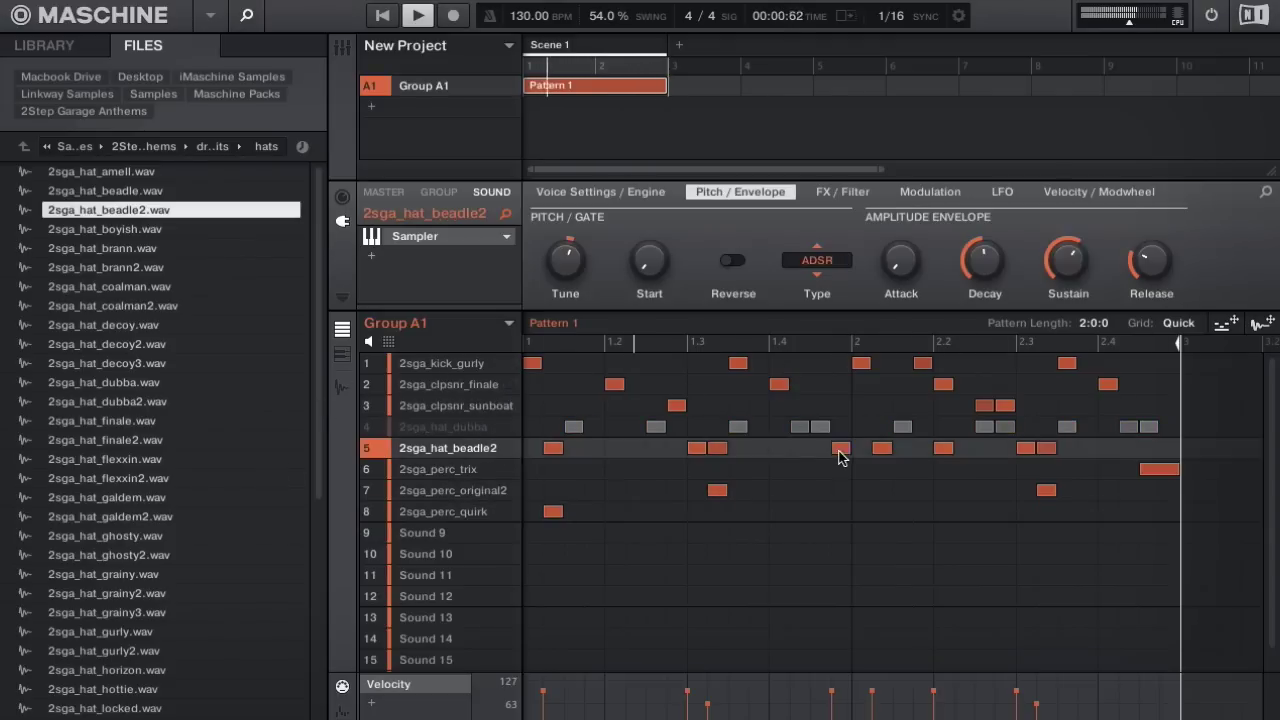
# Step: Add a softer 2sga_hat_beadle2 note on the third sixteenth of bar 1's beat 4
pyautogui.click(815, 449)
pyautogui.moveTo(816, 693); pyautogui.dragTo(816, 702)
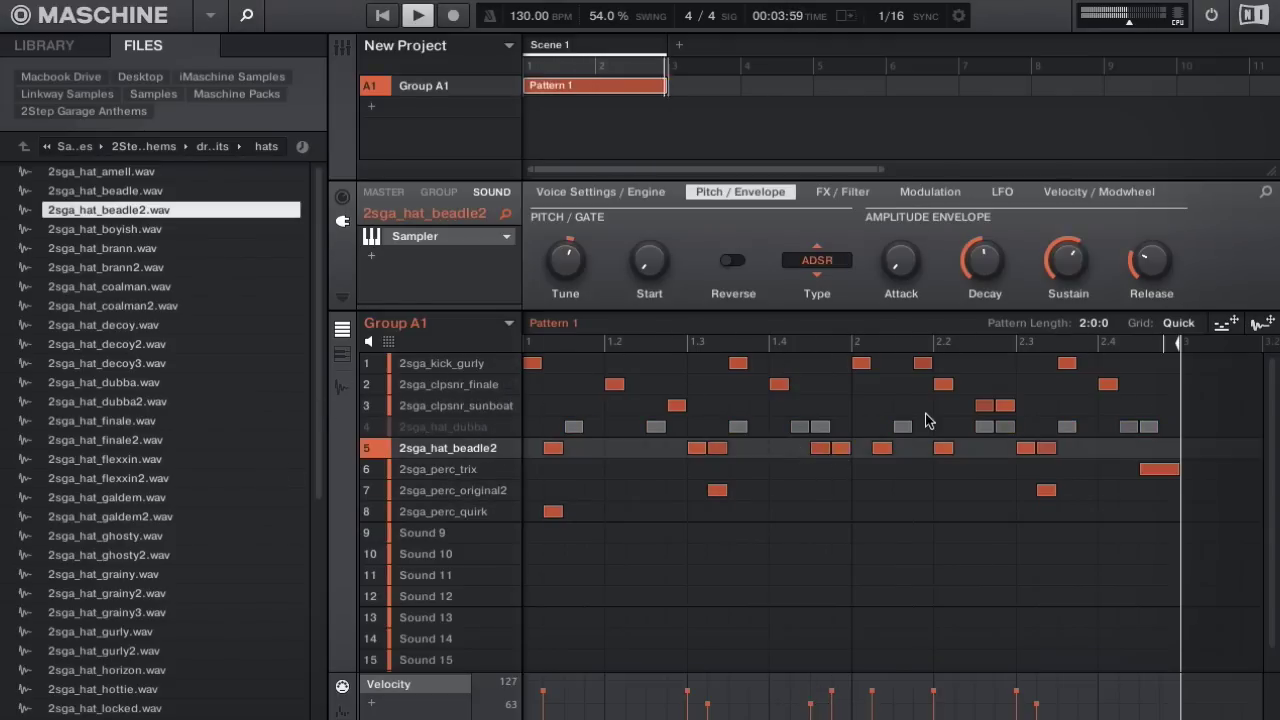
# Step: Nudge the tuning of 2sga_clpsnr_finale up slightly, unmute 2sga_hat_dubba and stop playback
pyautogui.click(430, 384)
pyautogui.moveTo(565, 272); pyautogui.dragTo(565, 264)
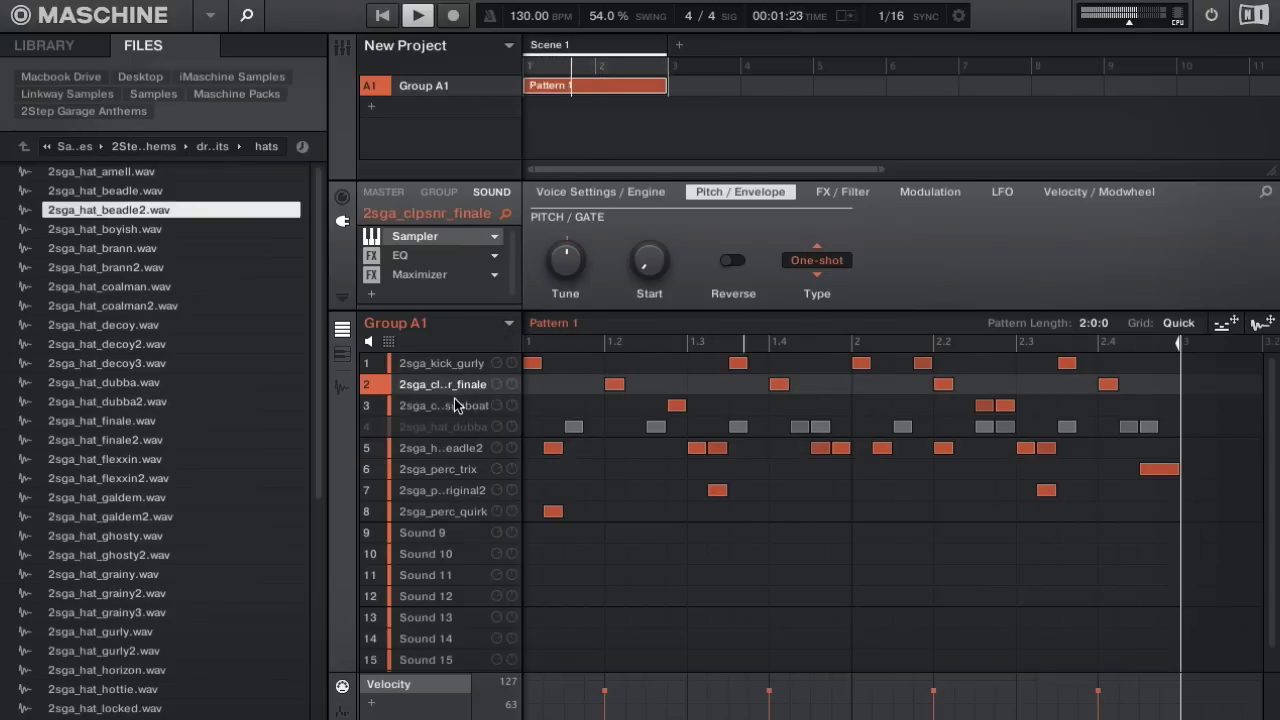
pyautogui.click(496, 426)
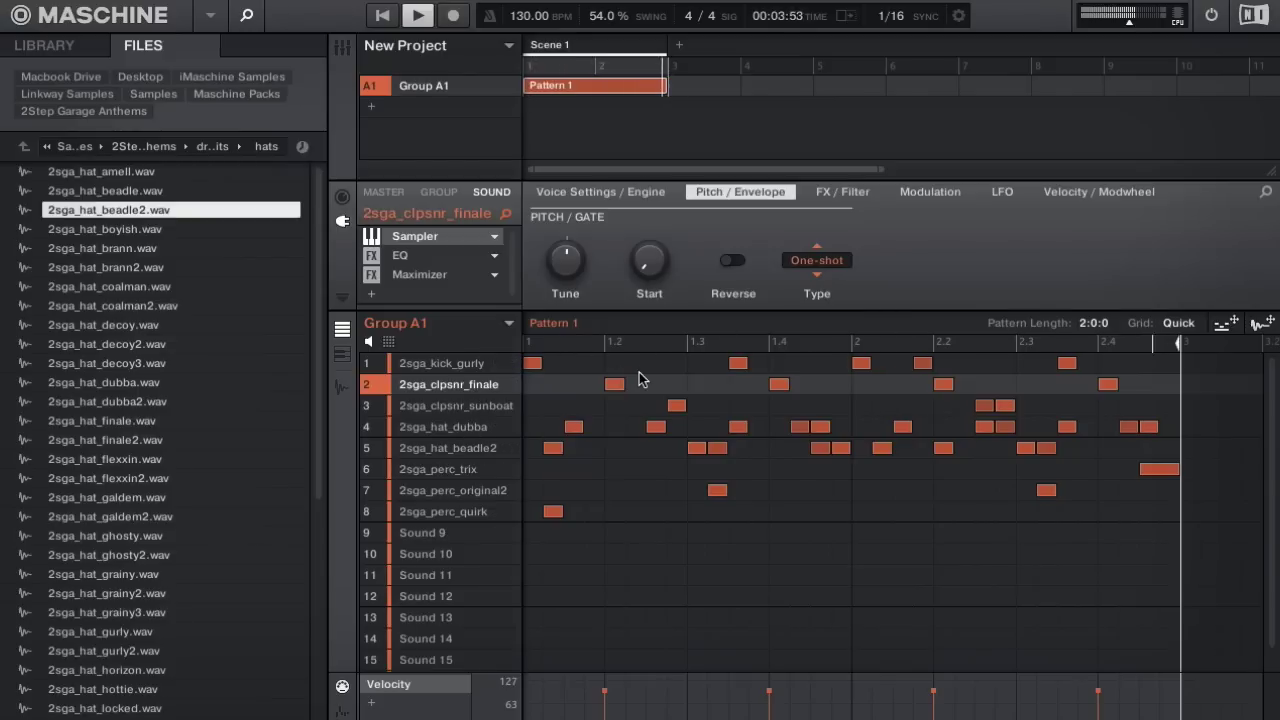
pyautogui.press('space')
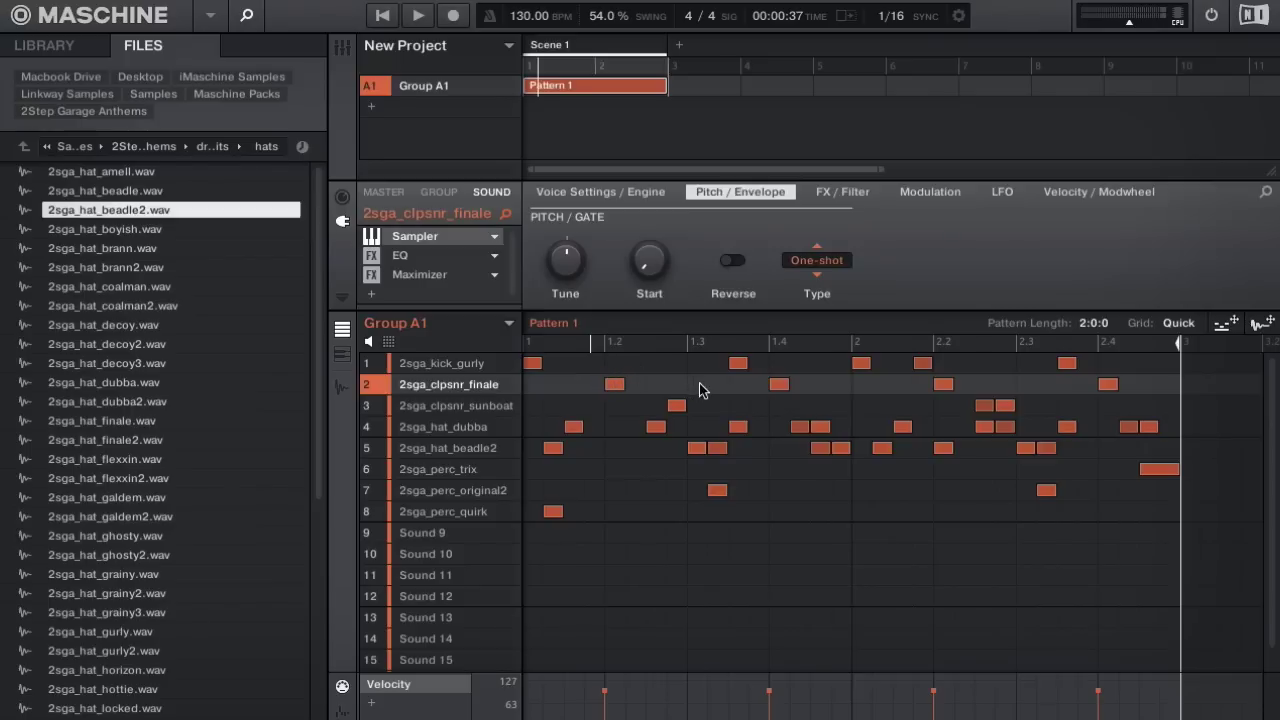
# Step: Solo 2sga_hat_dubba and 2sga_hat_beadle2 together and play the pattern to hear the hats alone
pyautogui.scroll(-2, 852, 512)
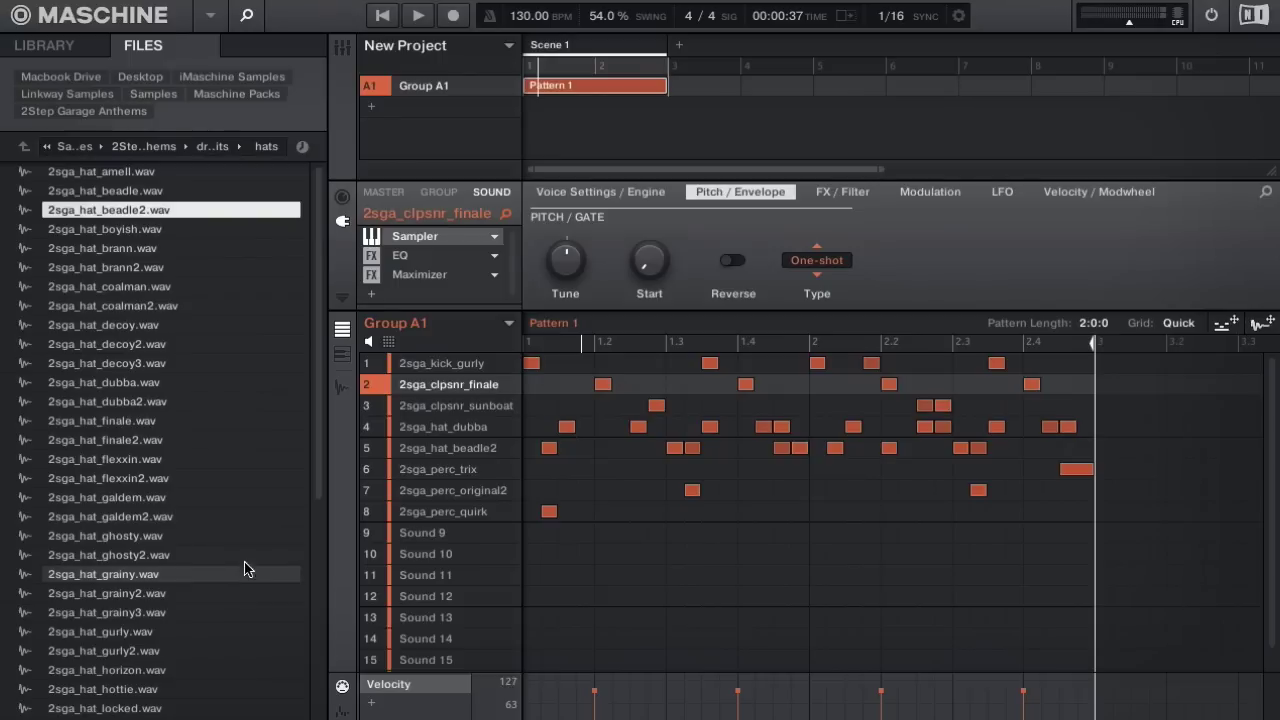
pyautogui.keyDown('shift'); pyautogui.click(370, 428); pyautogui.keyUp('shift')
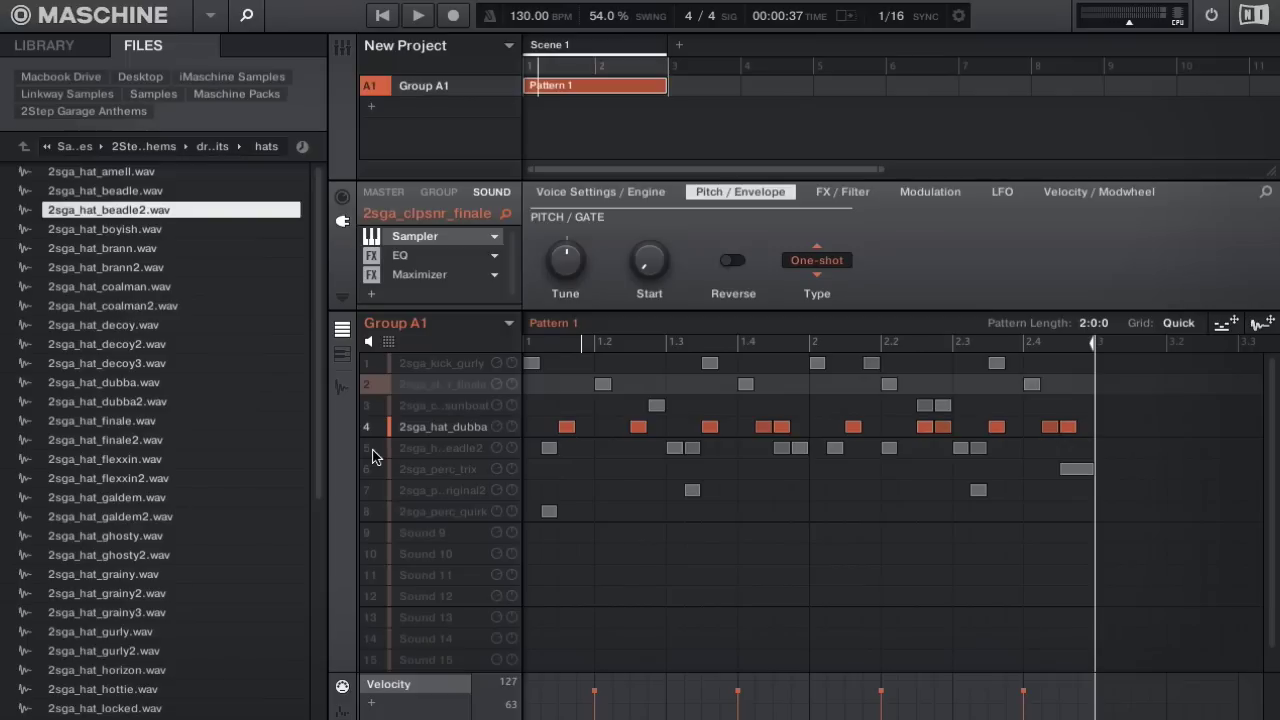
pyautogui.keyDown('shift'); pyautogui.click(372, 457); pyautogui.keyUp('shift')
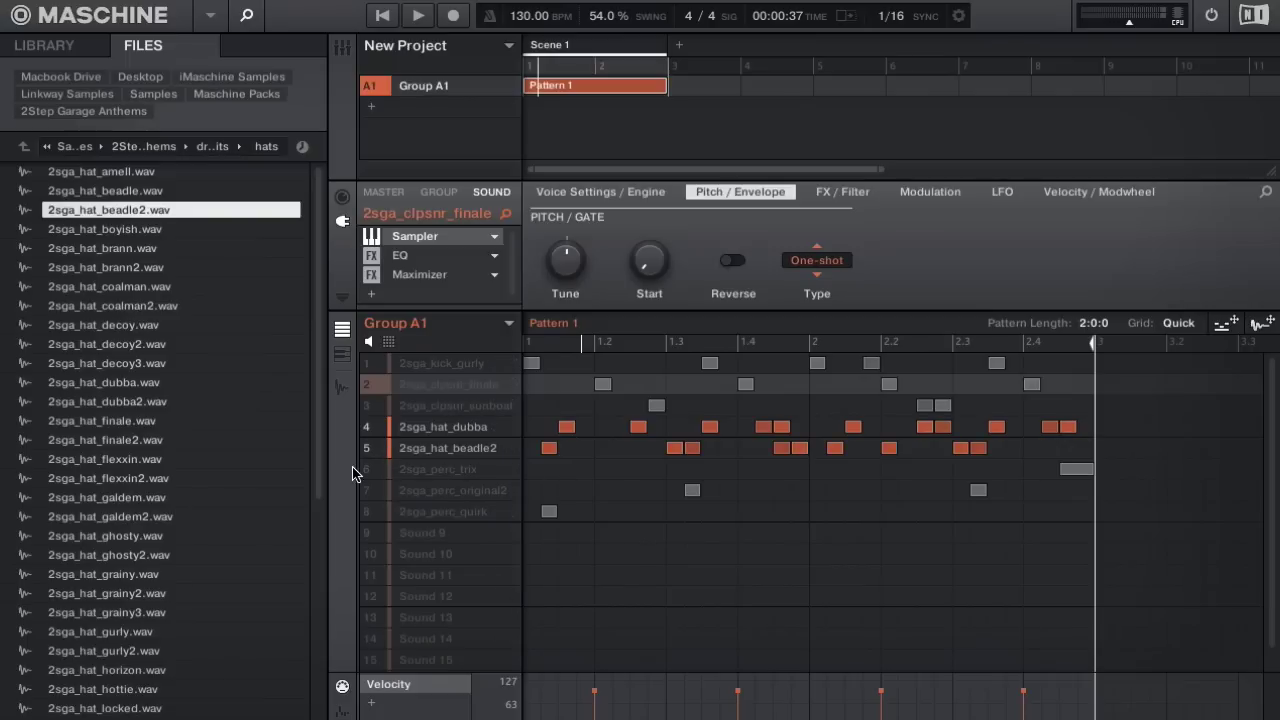
pyautogui.press('space')
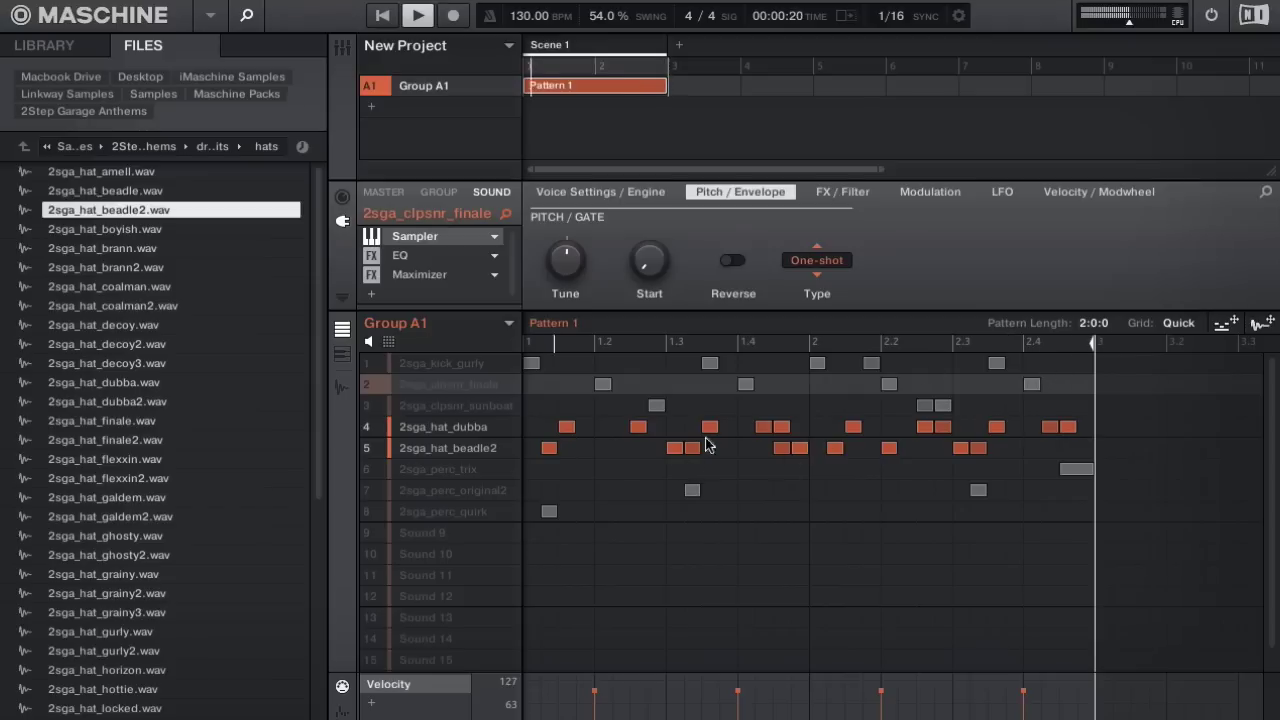
# Step: Load 2sga_hat_decoy.wav into Sound 9 and add notes on the last two sixteenths of bar 2's beat 4, the first one softer
pyautogui.click(443, 535)
pyautogui.doubleClick(103, 325)
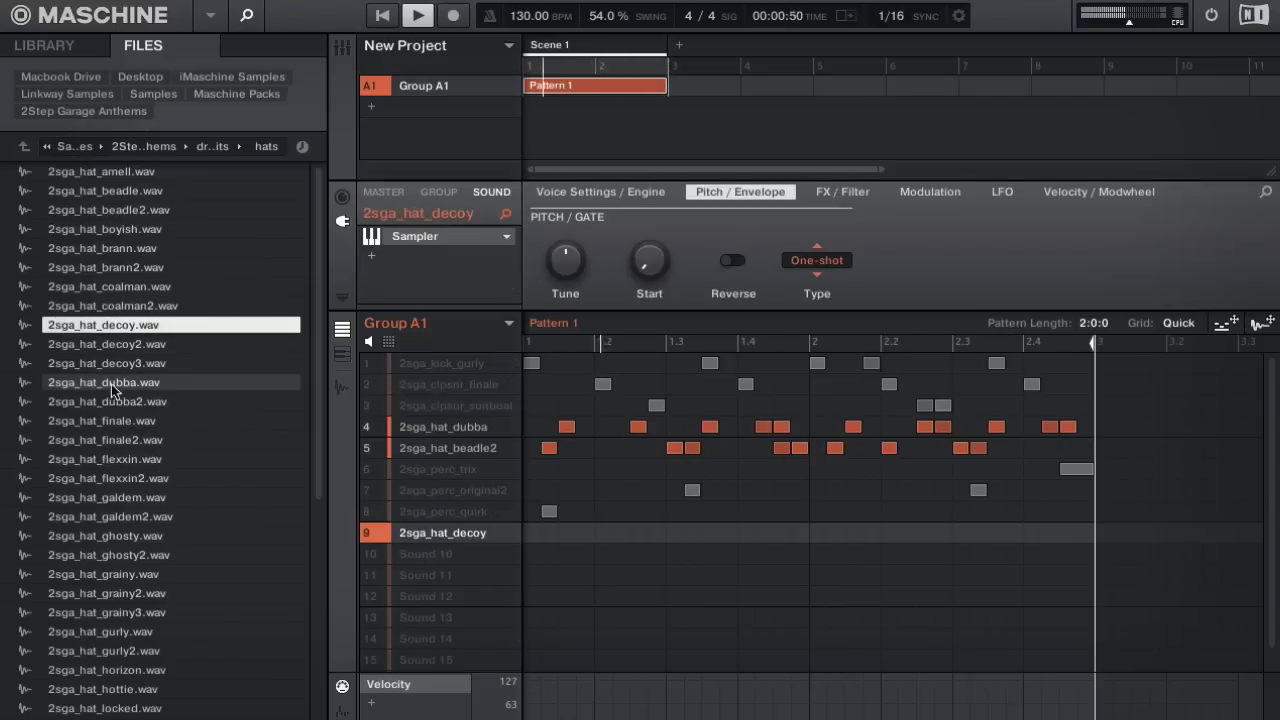
pyautogui.click(1067, 533)
pyautogui.click(1085, 533)
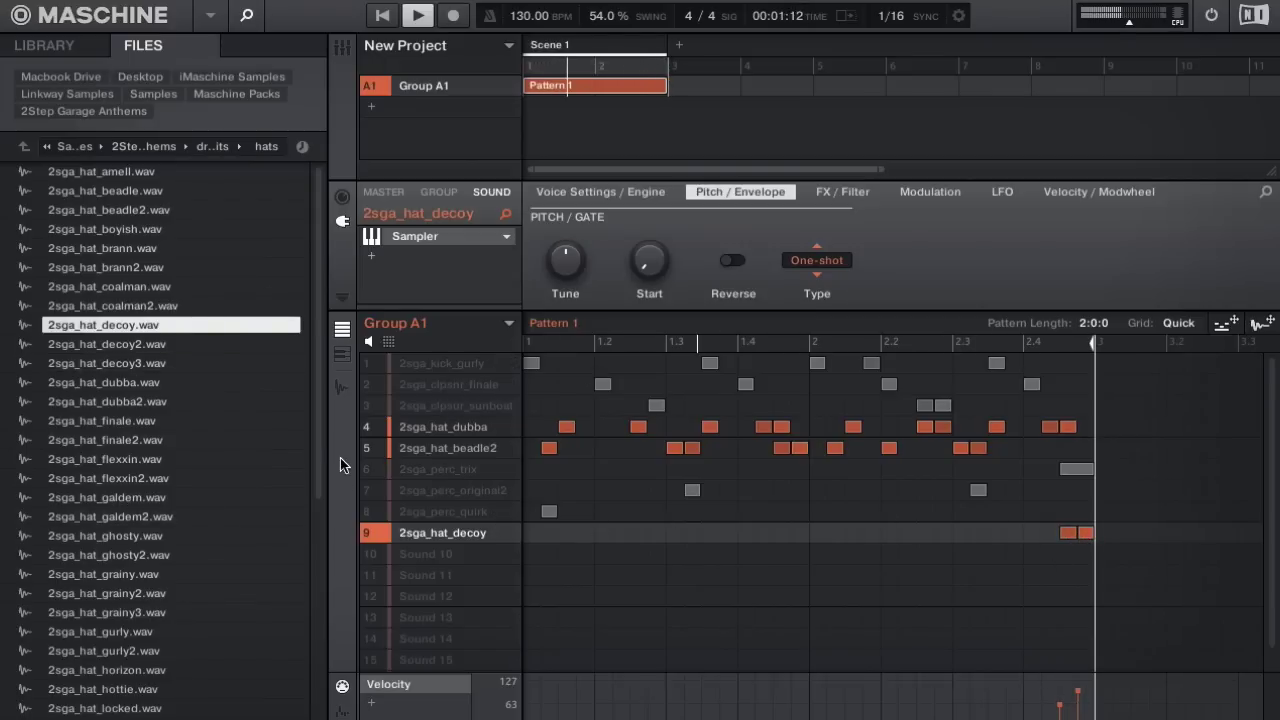
# Step: Return all sounds from solo to full playback and delete the bar 2 note of 2sga_perc_original2
pyautogui.keyDown('shift'); pyautogui.click(367, 532); pyautogui.keyUp('shift')
pyautogui.keyDown('shift'); pyautogui.click(367, 532); pyautogui.keyUp('shift')
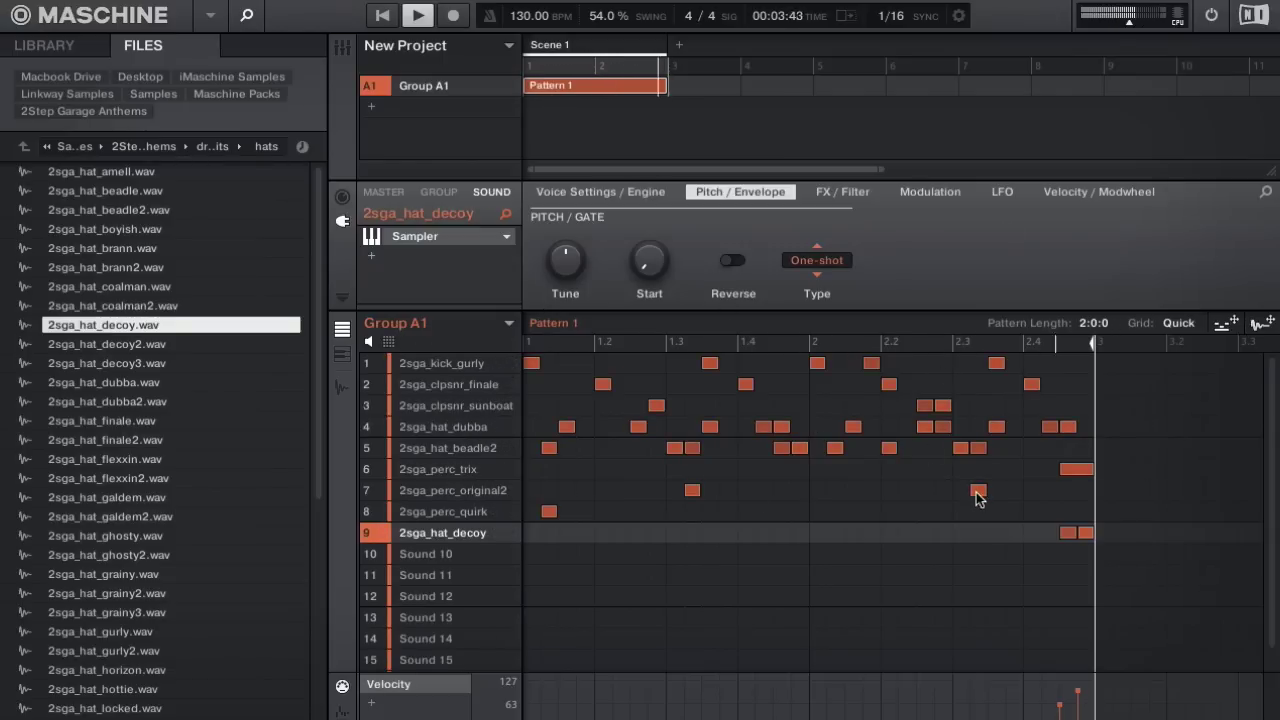
pyautogui.click(978, 492)
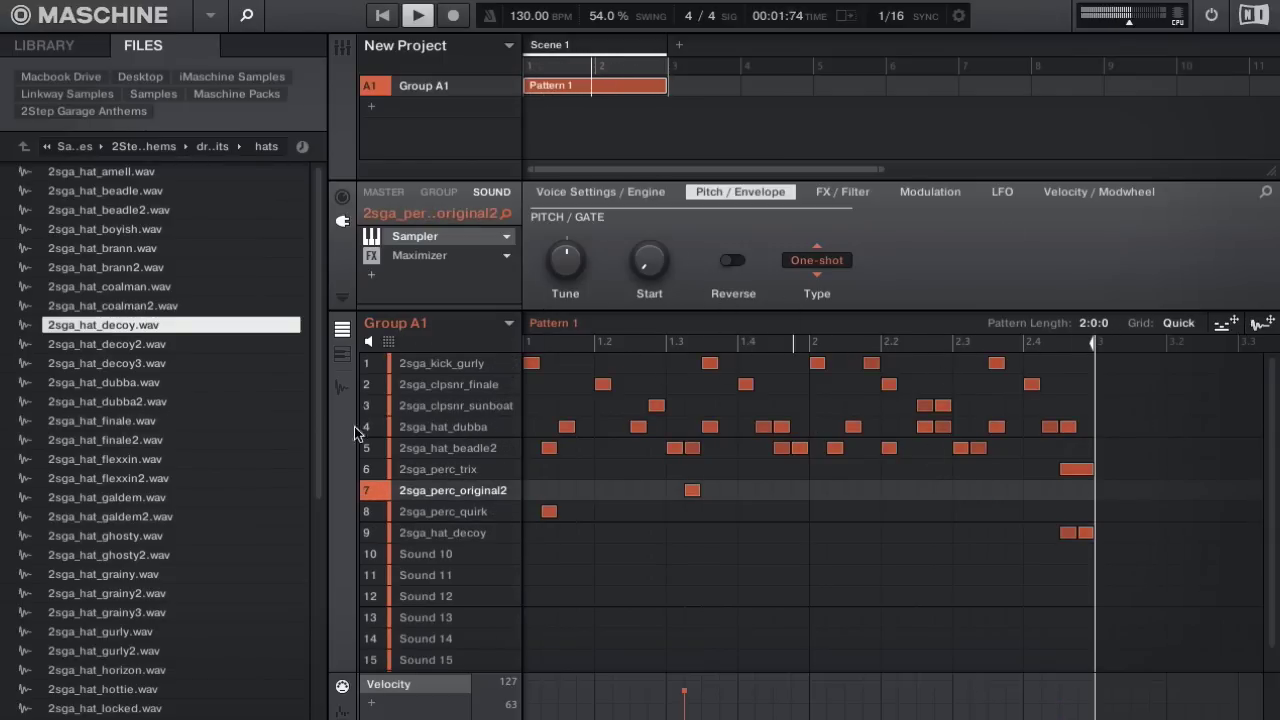
# Step: Solo 2sga_hat_dubba, audition other hat samples in its place and replace it with 2sga_hat_locked.wav
pyautogui.click(437, 446)
pyautogui.click(422, 430)
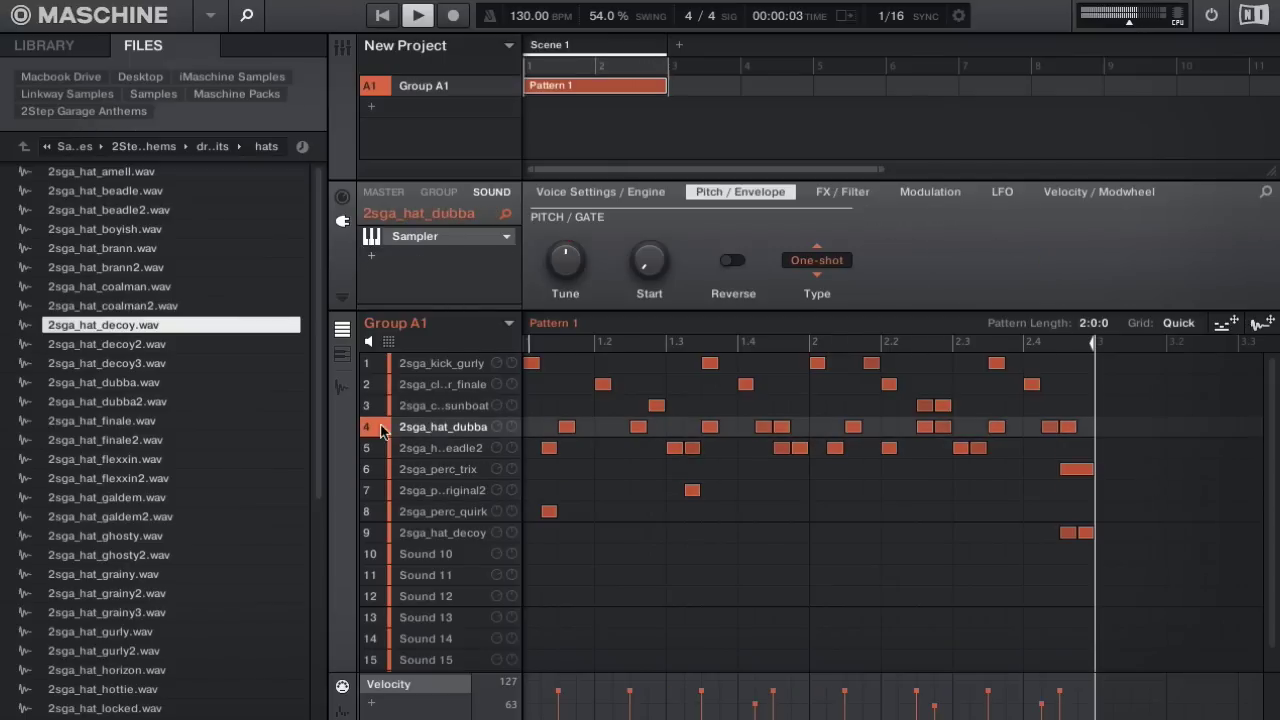
pyautogui.click(91, 421)
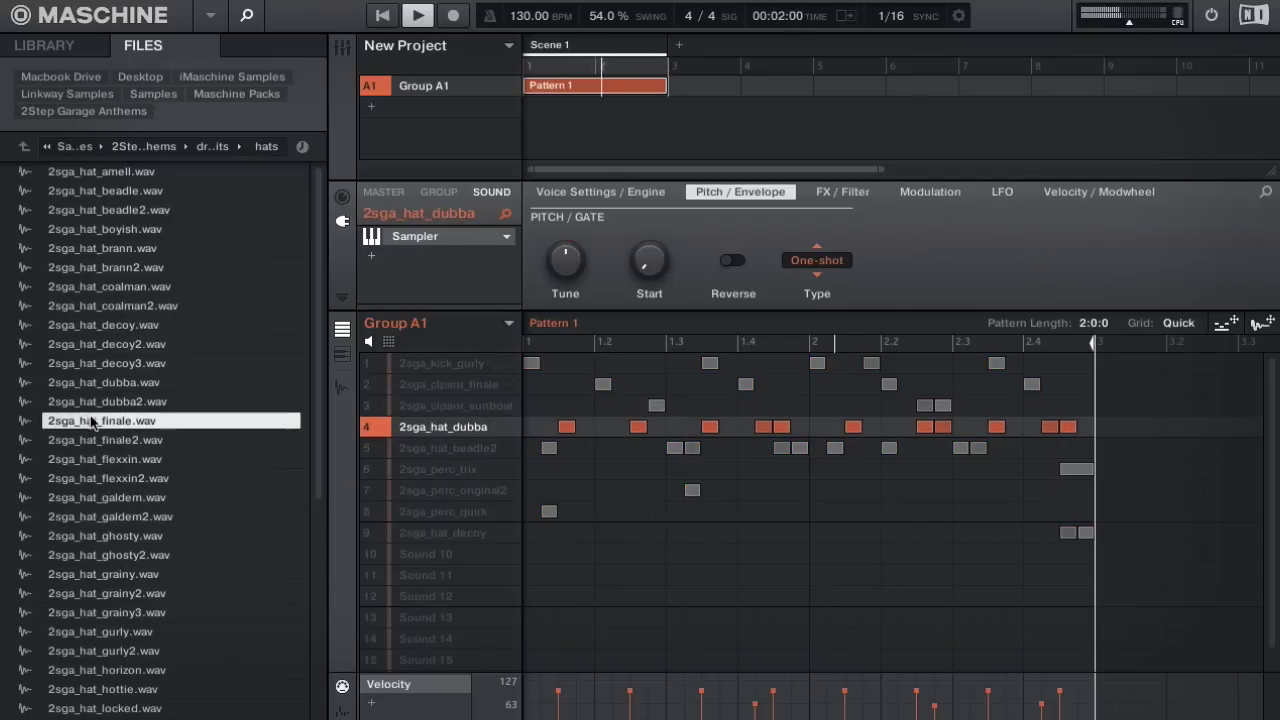
pyautogui.click(89, 500)
pyautogui.click(84, 532)
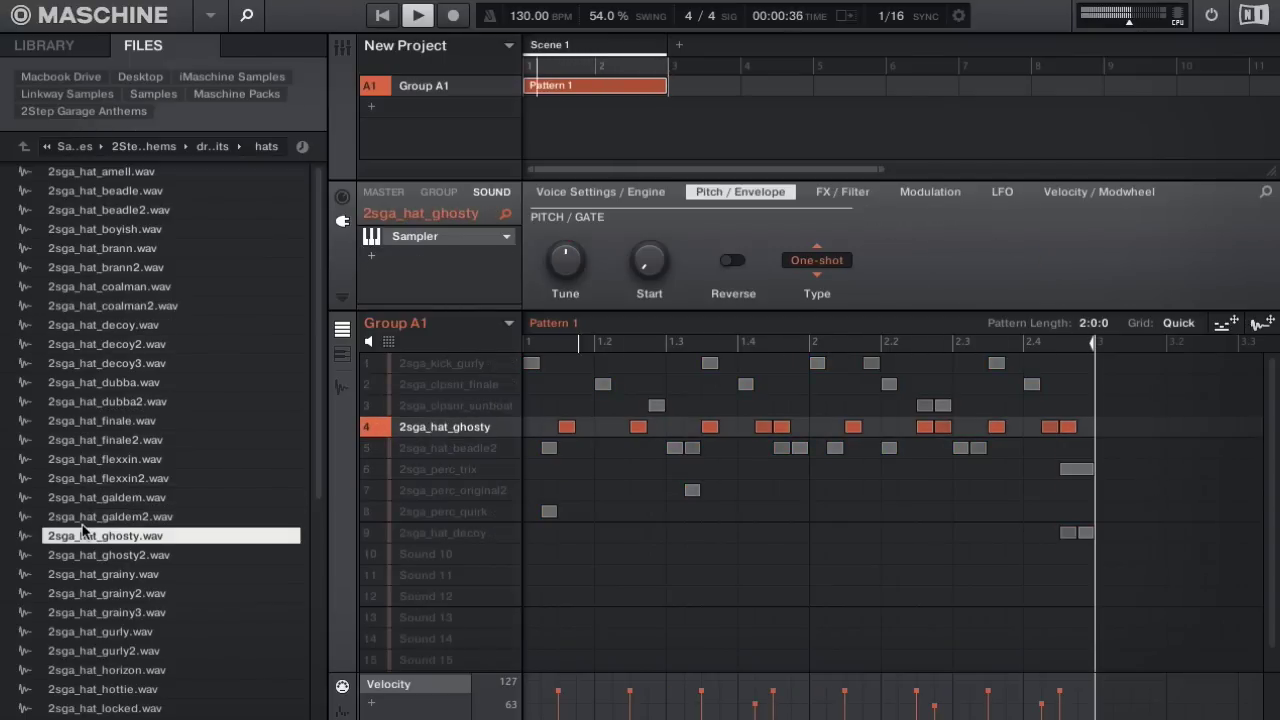
pyautogui.click(74, 596)
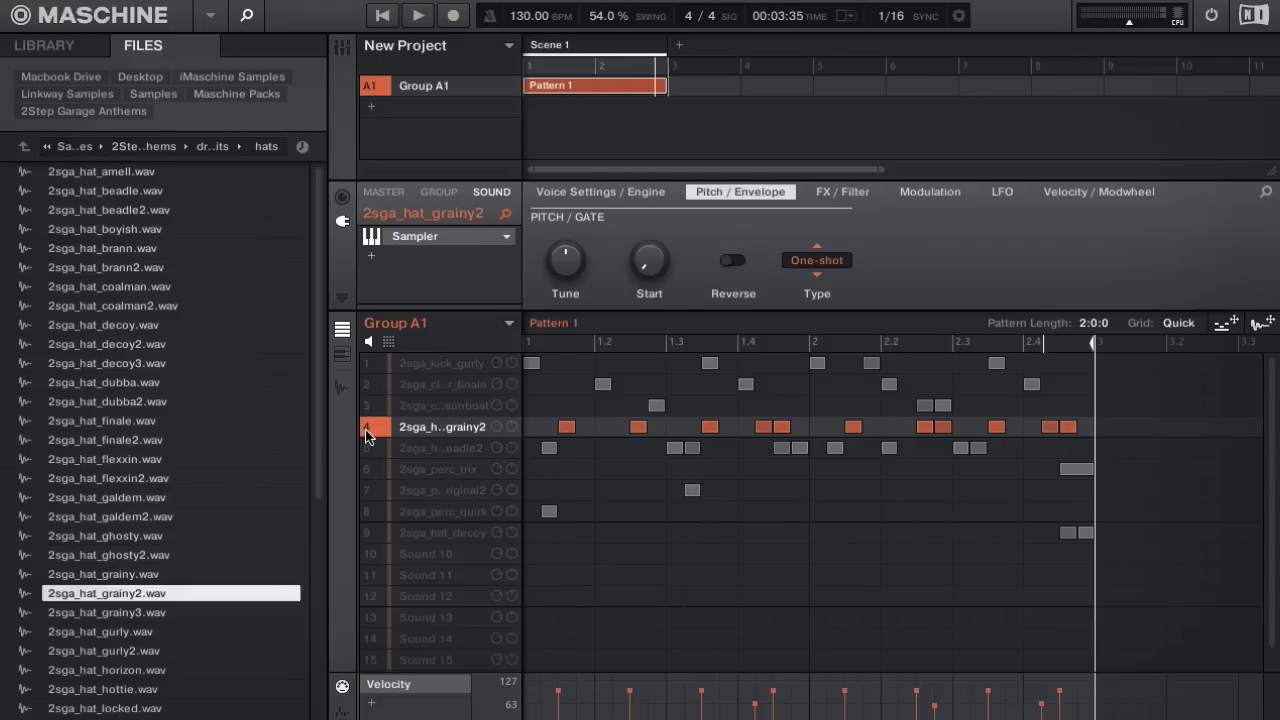
pyautogui.click(105, 613)
pyautogui.click(104, 650)
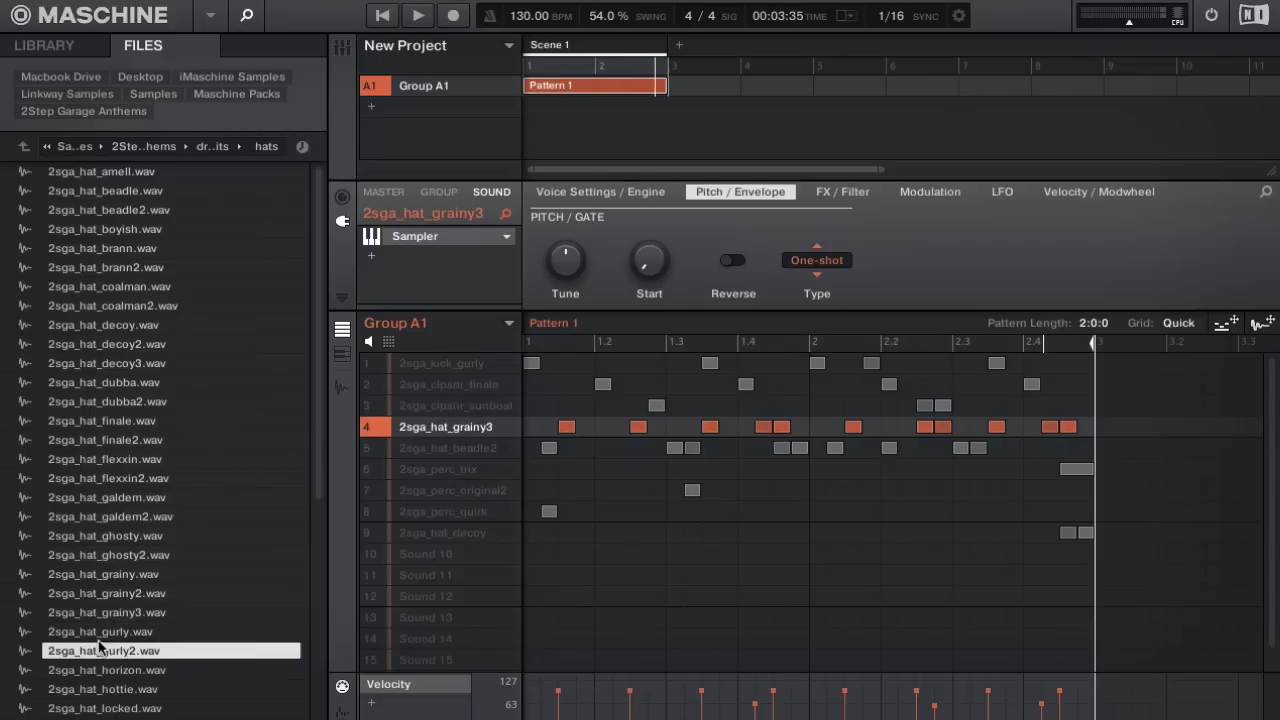
pyautogui.click(90, 677)
pyautogui.click(100, 690)
pyautogui.click(100, 708)
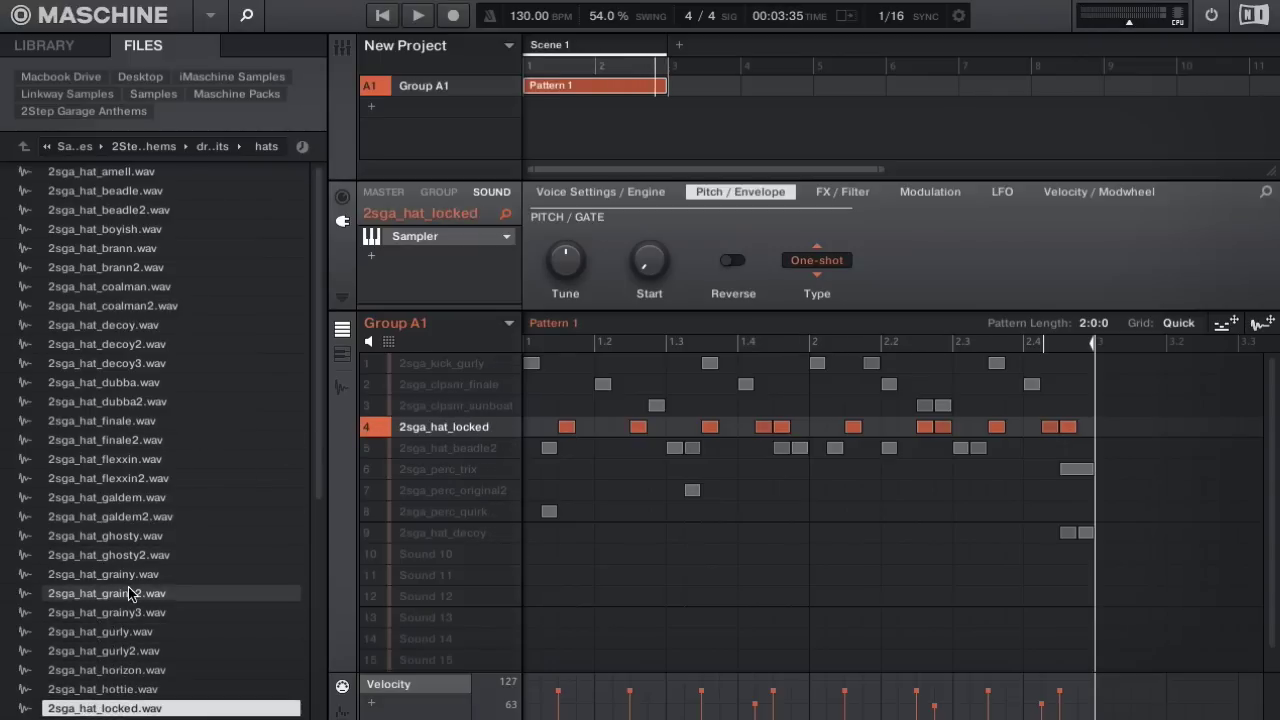
# Step: Unsolo 2sga_hat_locked, replay the full pattern, select 2sga_hat_decoy and stop playback
pyautogui.scroll(-5, 140, 590)
pyautogui.rightClick(368, 427)
pyautogui.press('space')
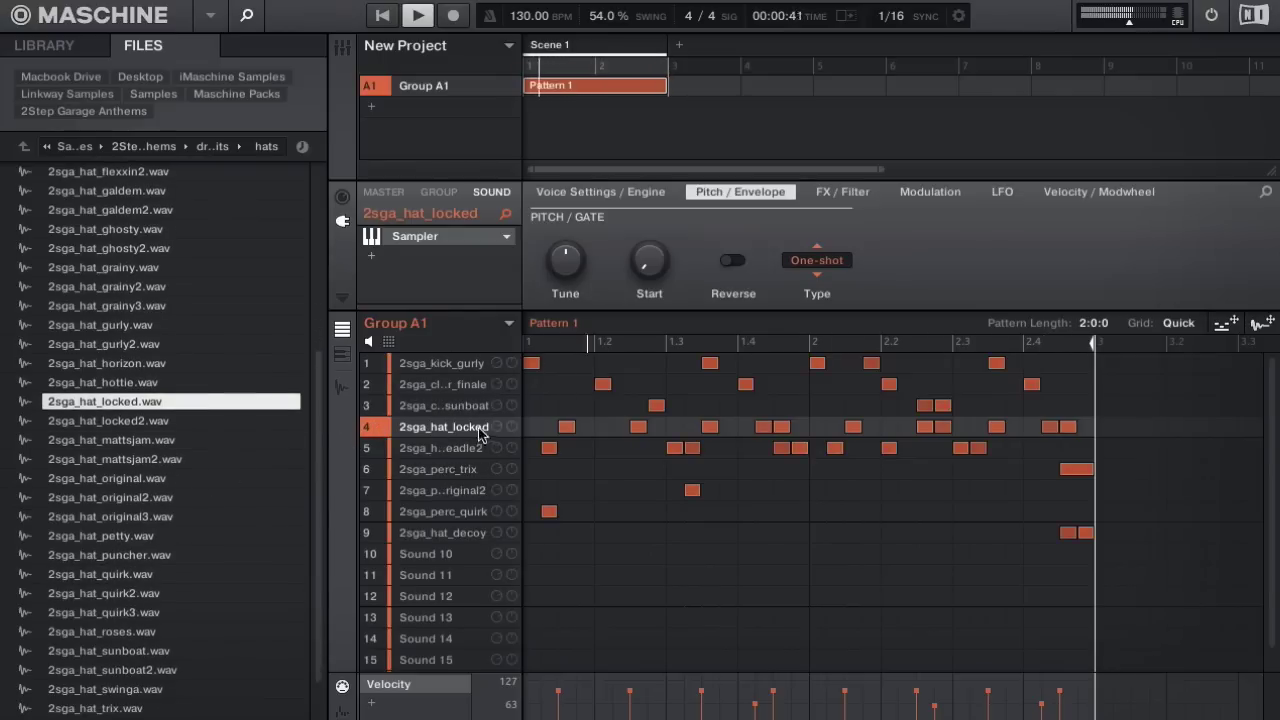
pyautogui.click(425, 532)
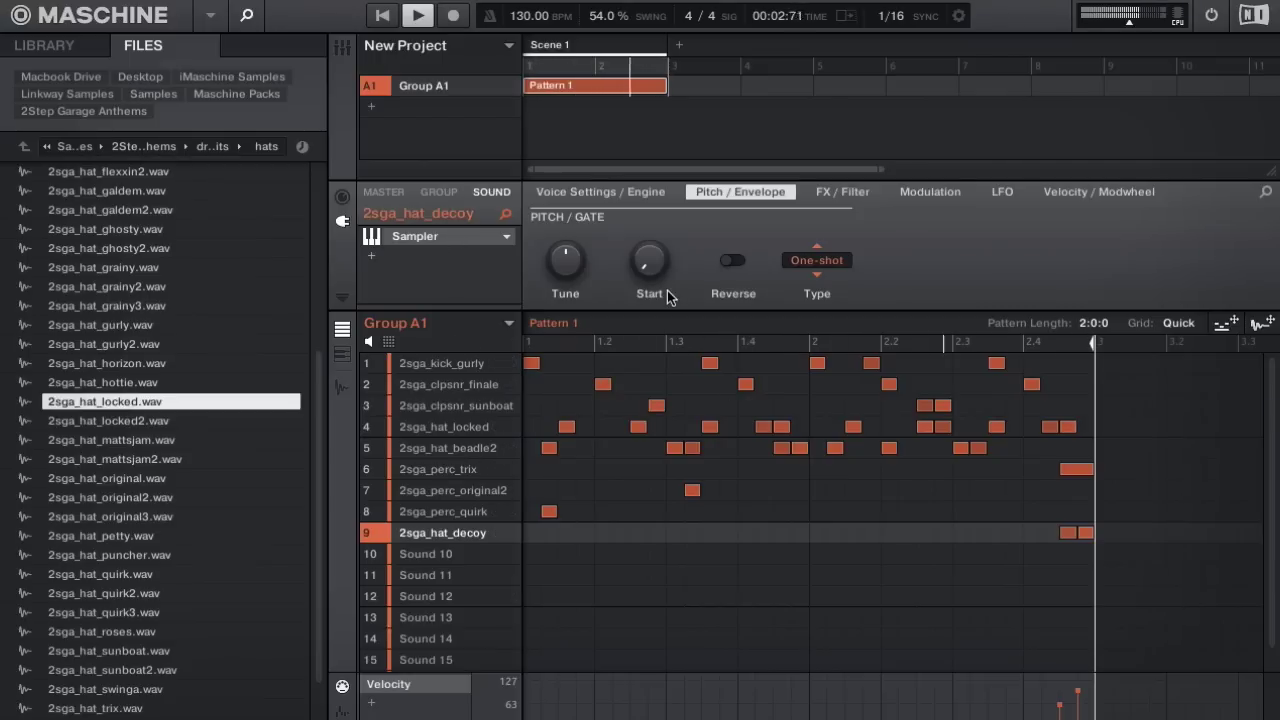
pyautogui.press('space')
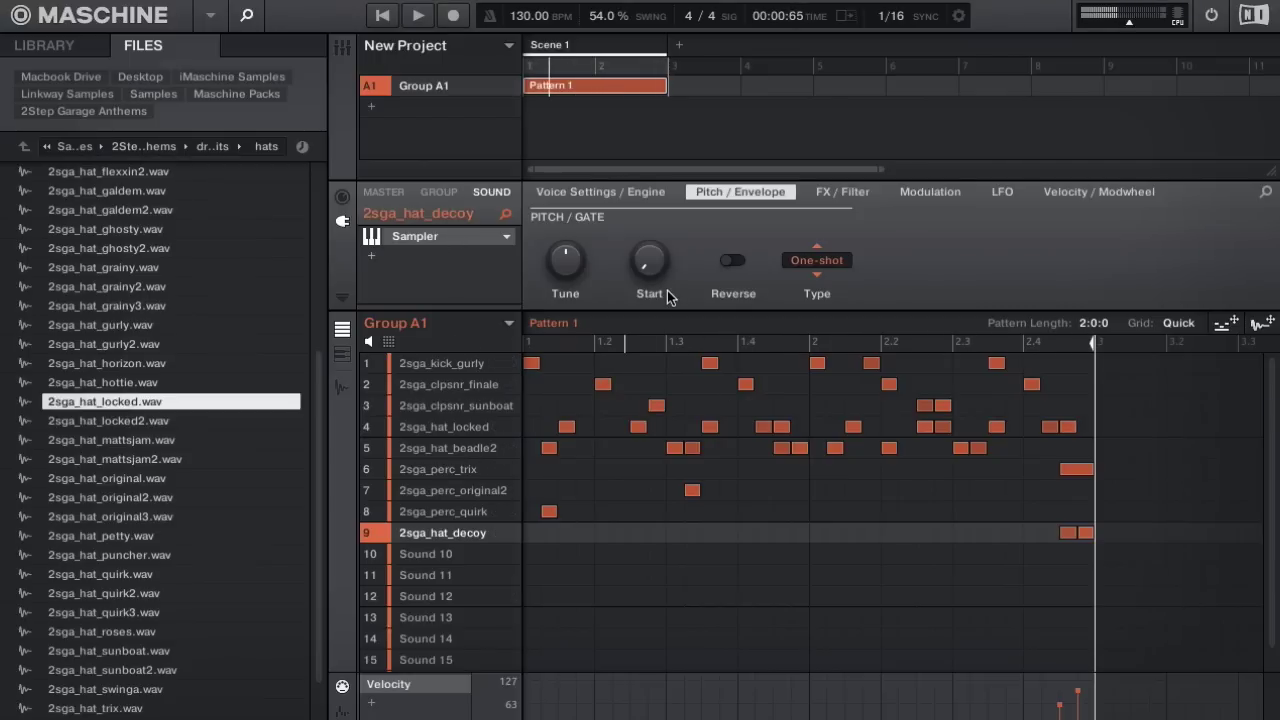